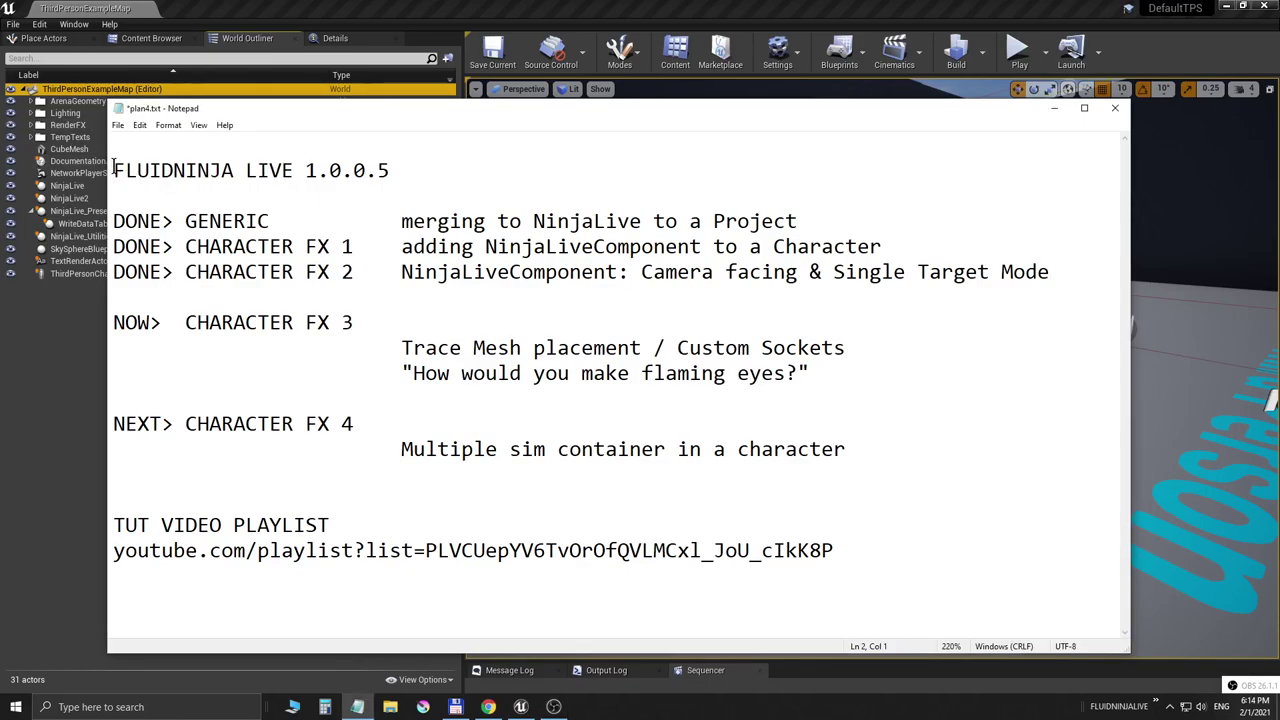
Review the FluidNinja LIVE 1.0.0.5 plan in Notepad, check the tutorial playlist in Chrome, and switch to Unreal Editor.
drag(113, 168, 427, 165)
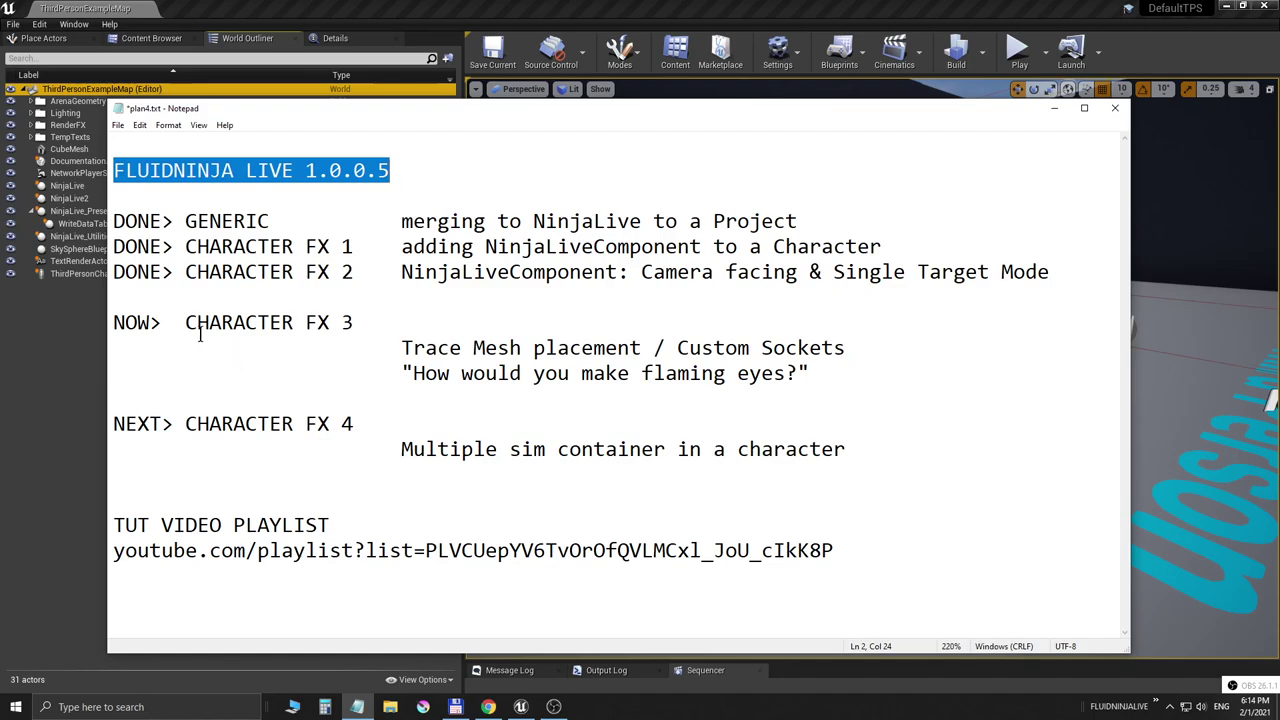
drag(186, 322, 387, 322)
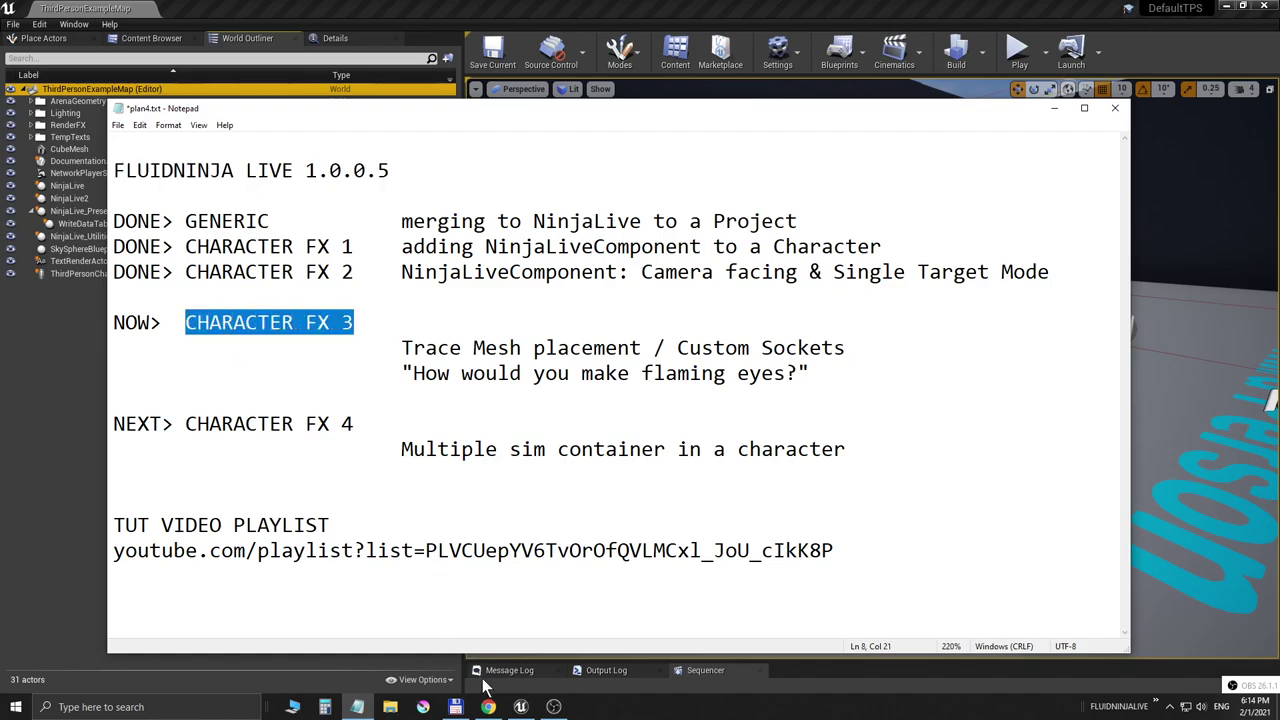
click(488, 707)
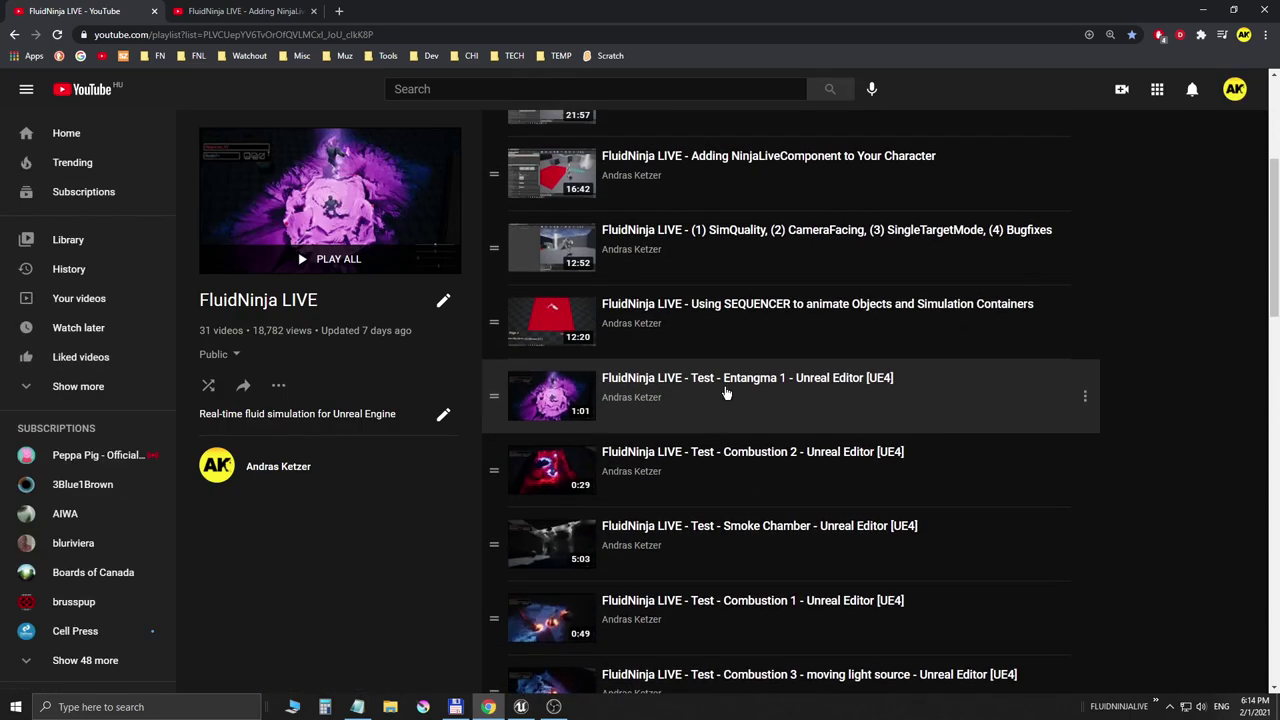
scroll(726, 395, up, 2)
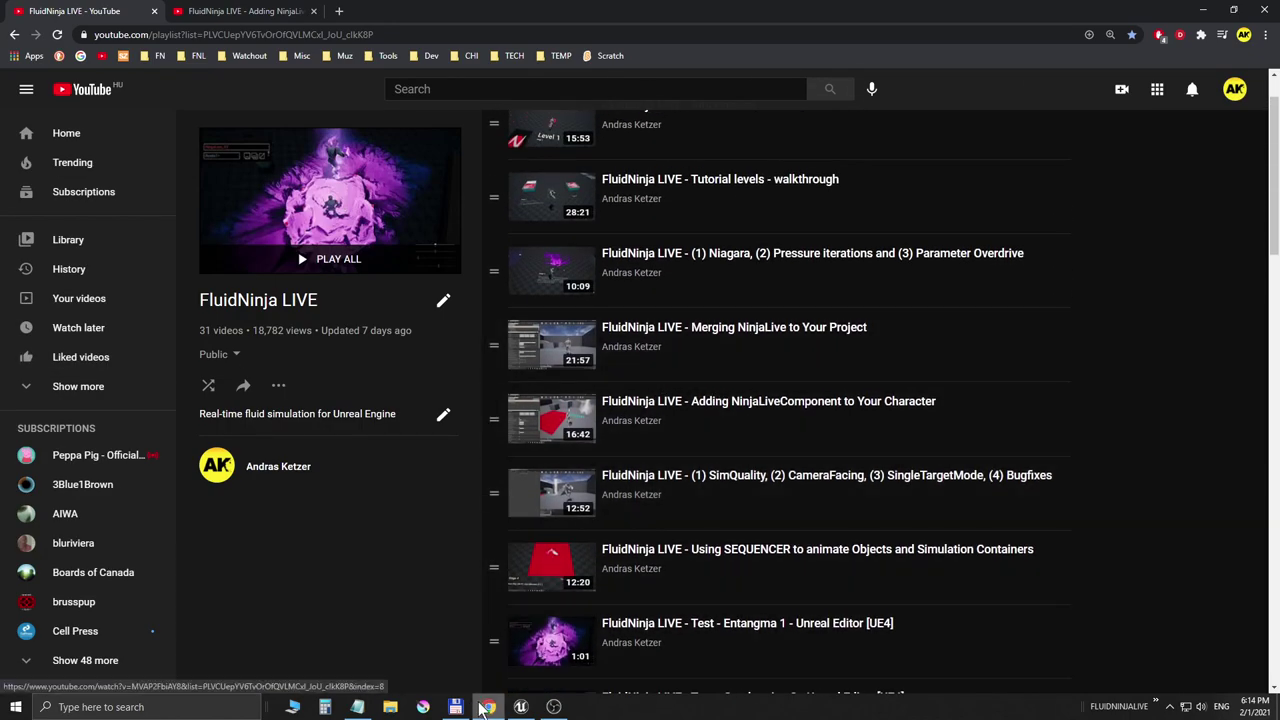
click(520, 707)
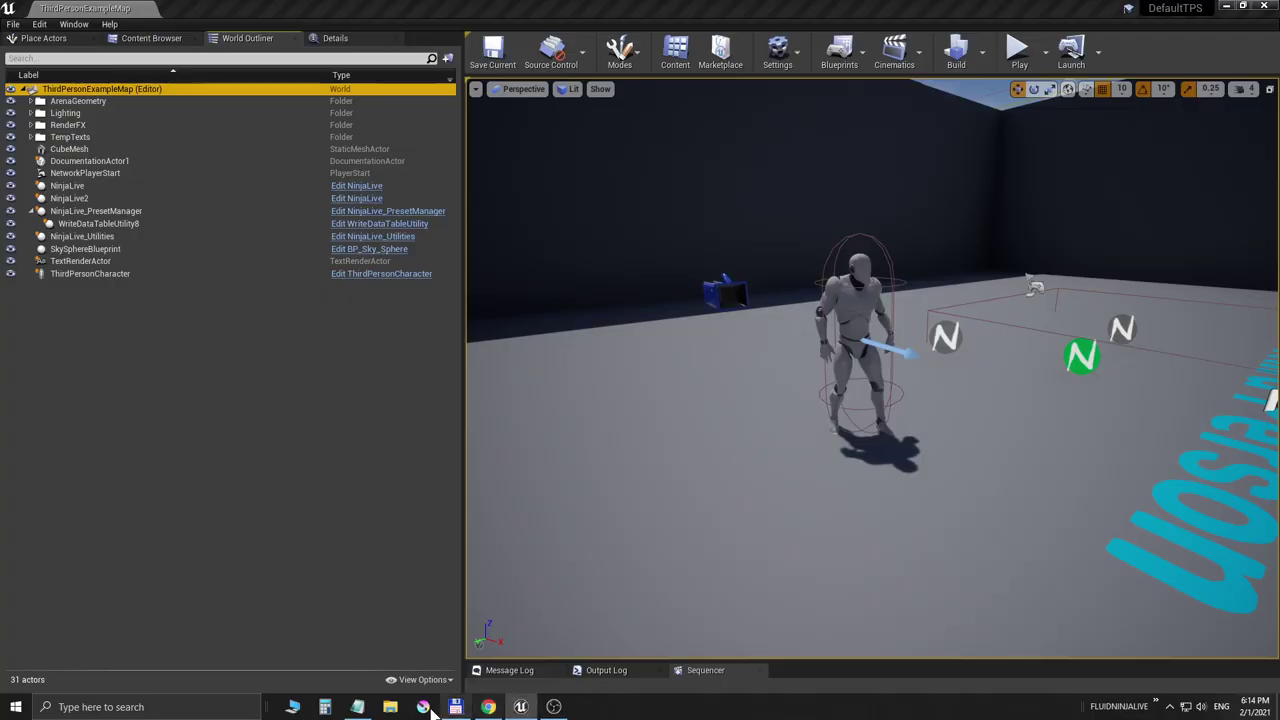
Review the Character FX notes in Notepad on trace mesh placement, custom sockets and flaming eyes, and return to Unreal Editor.
click(357, 707)
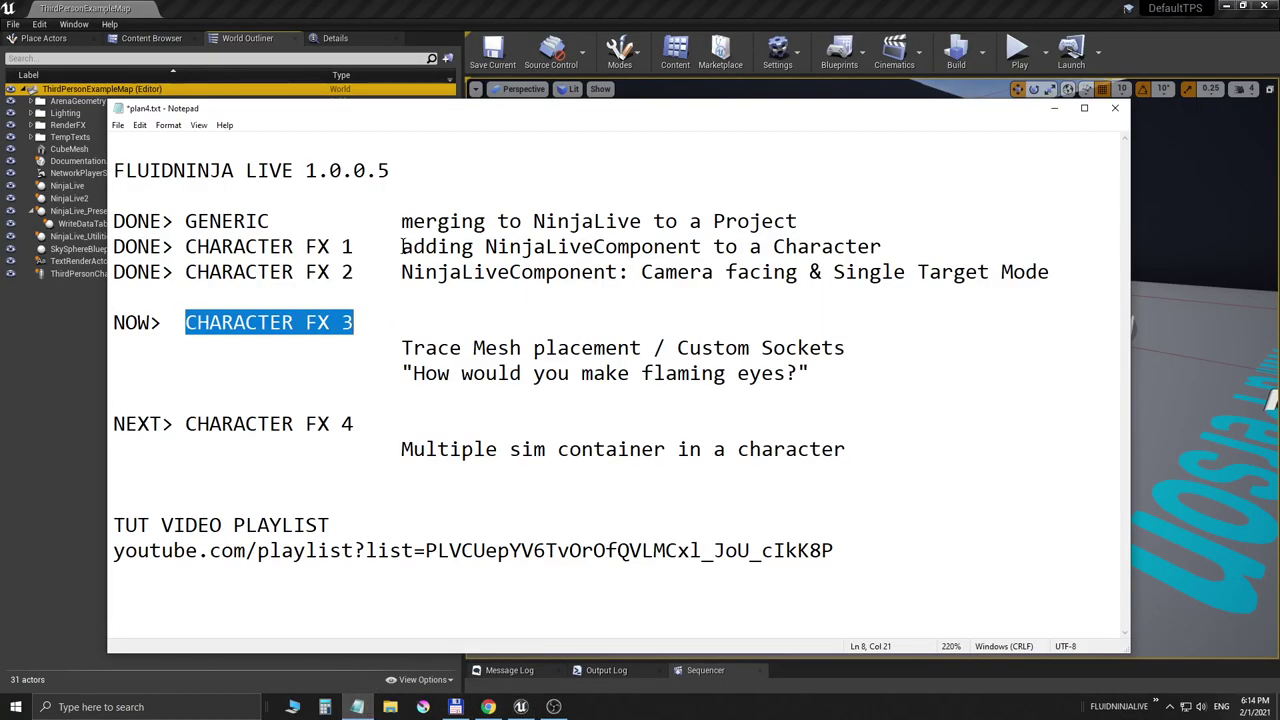
drag(403, 246, 877, 233)
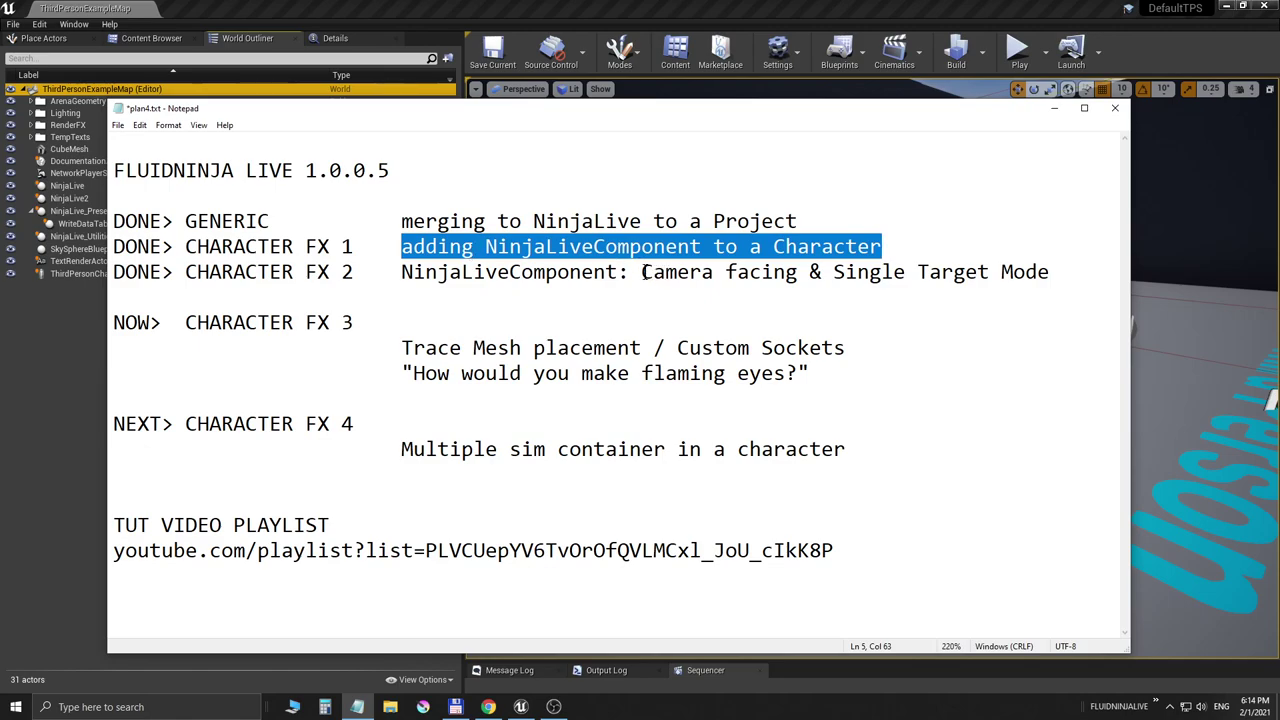
drag(643, 272, 1059, 276)
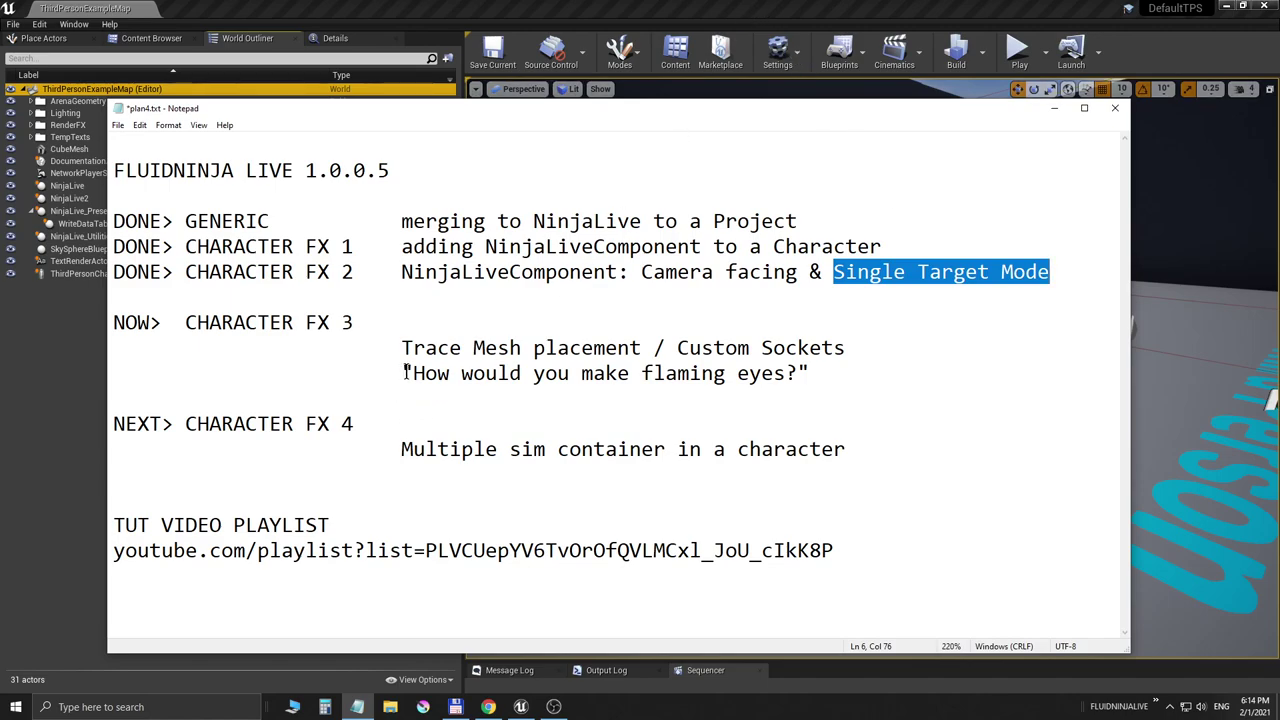
drag(398, 371, 832, 370)
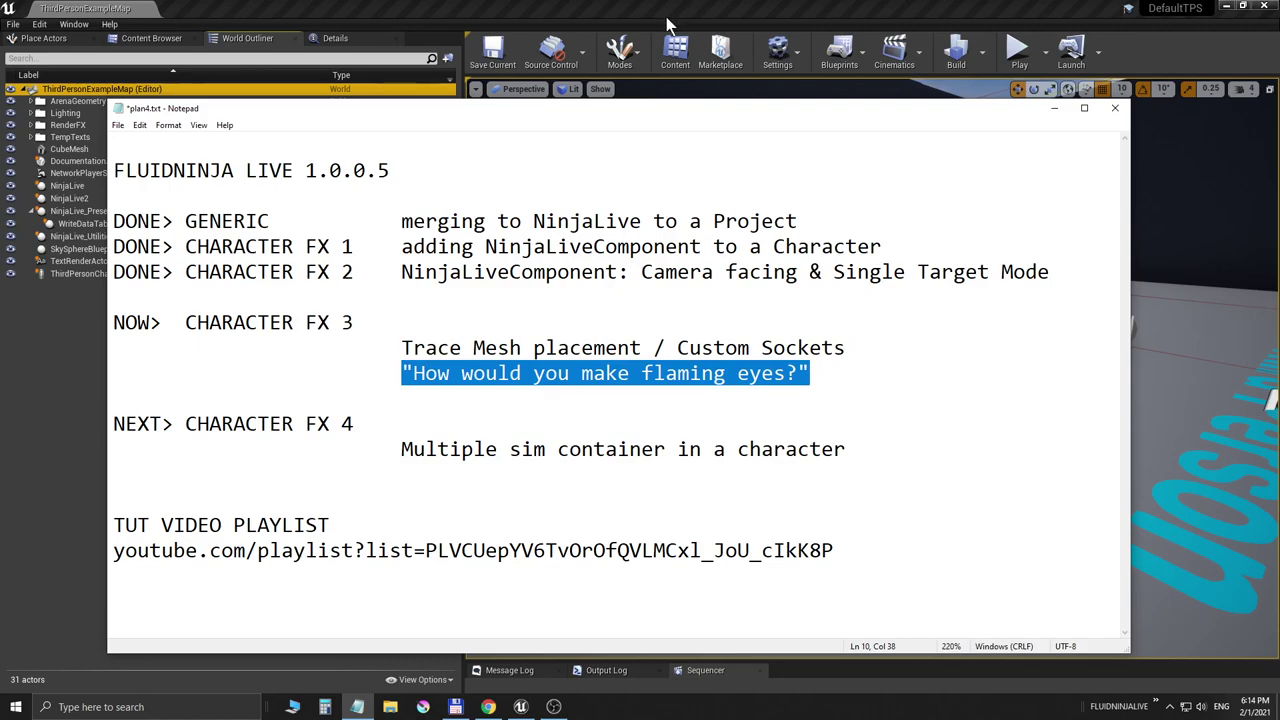
drag(403, 348, 641, 342)
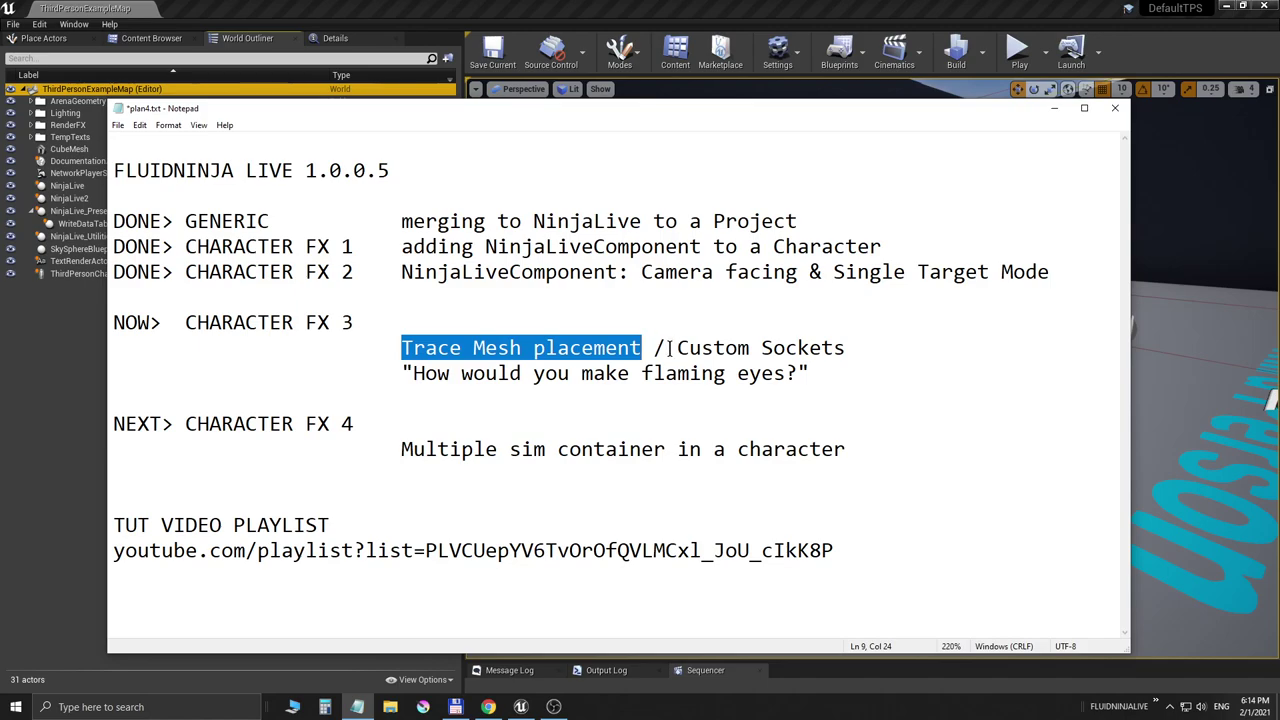
drag(675, 348, 853, 349)
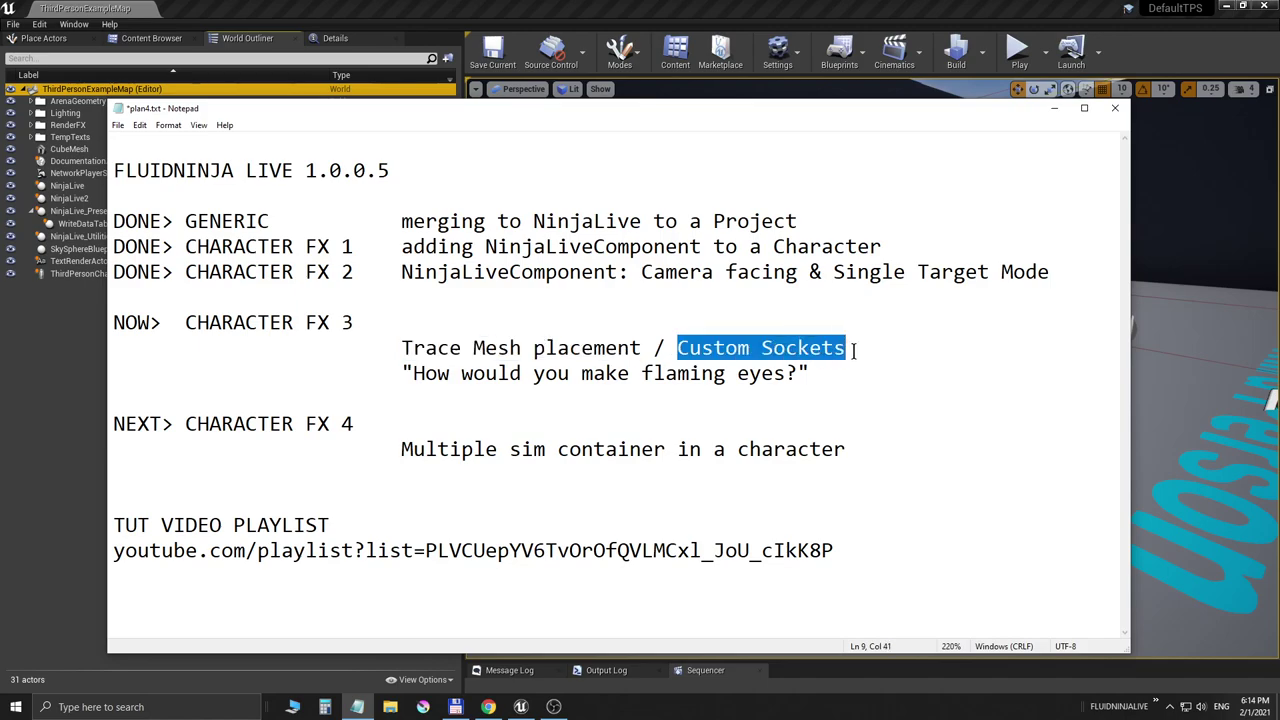
click(660, 9)
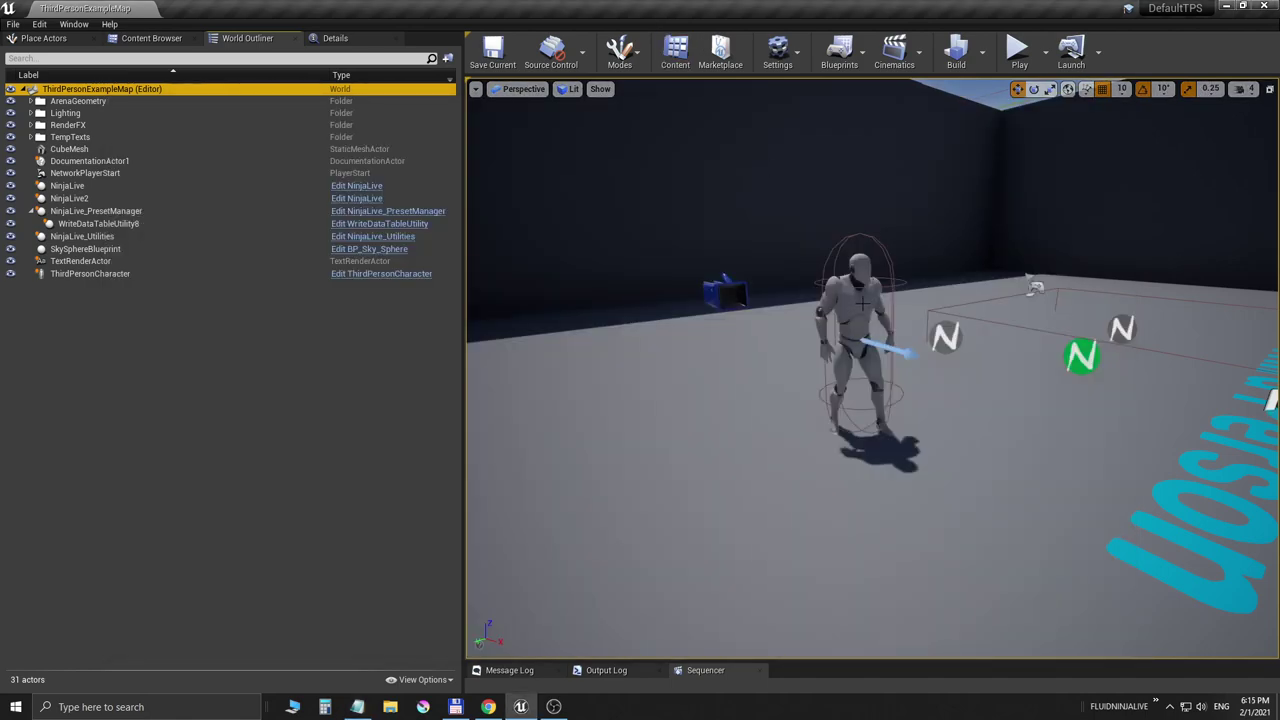
Play the level in the editor, run and jump with the character to examine its hand fluid effects, and stop the simulation.
click(862, 303)
key(alt+p)
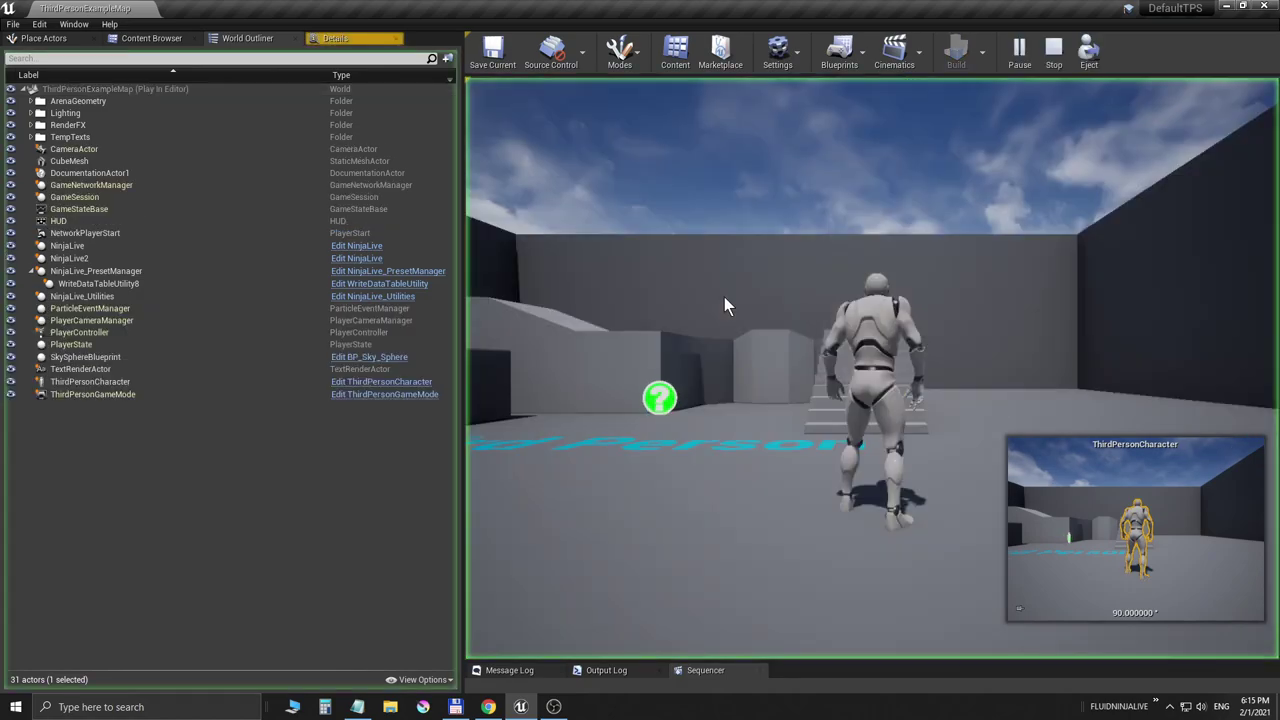
click(725, 299)
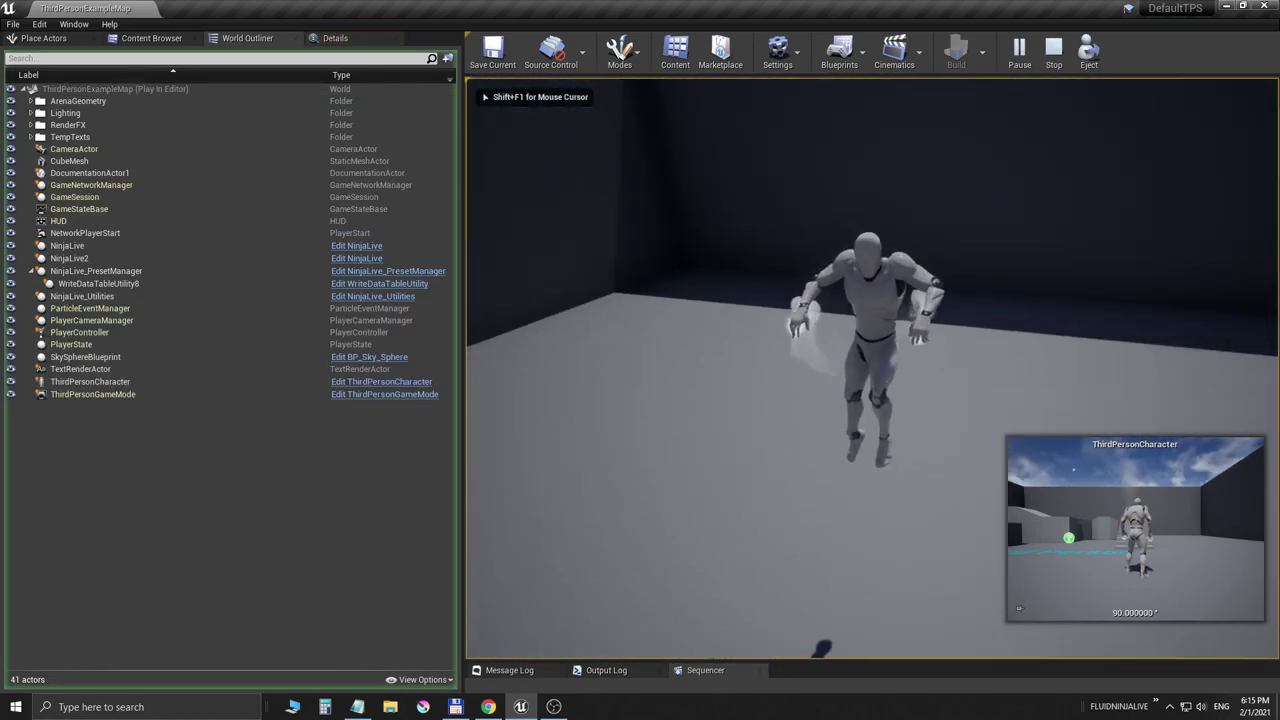
key(w)
key(space)
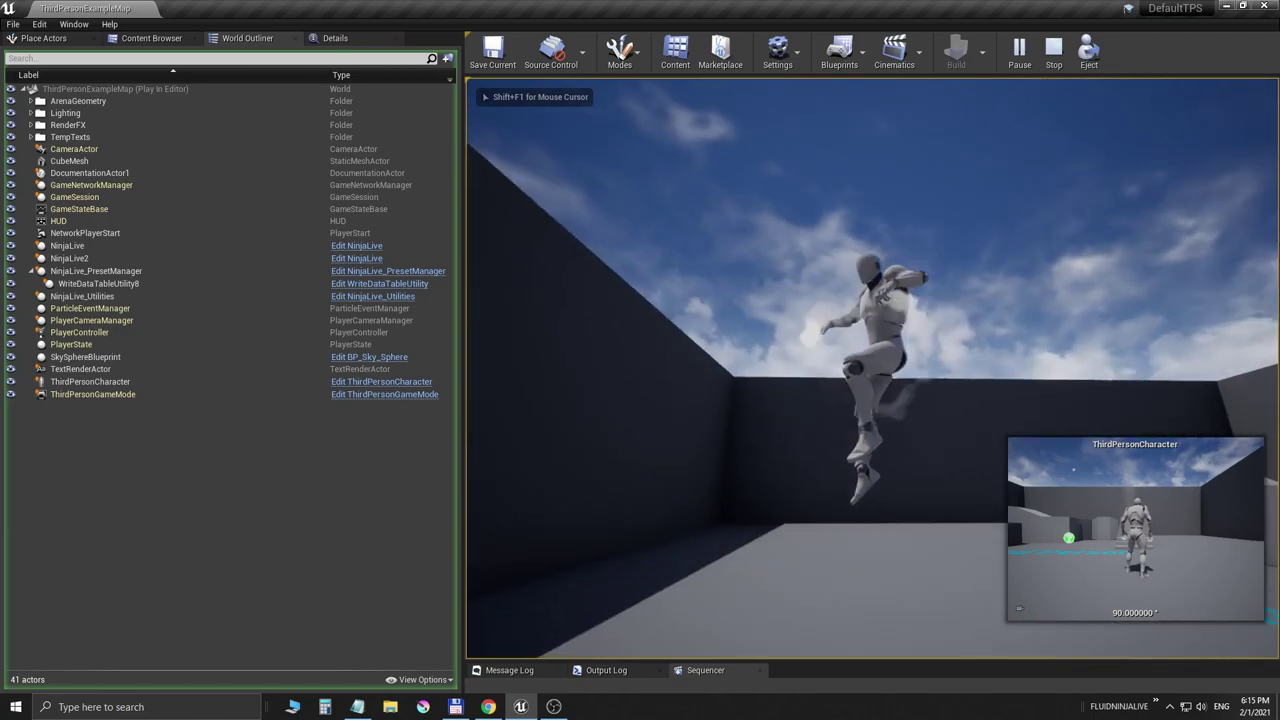
key(w)
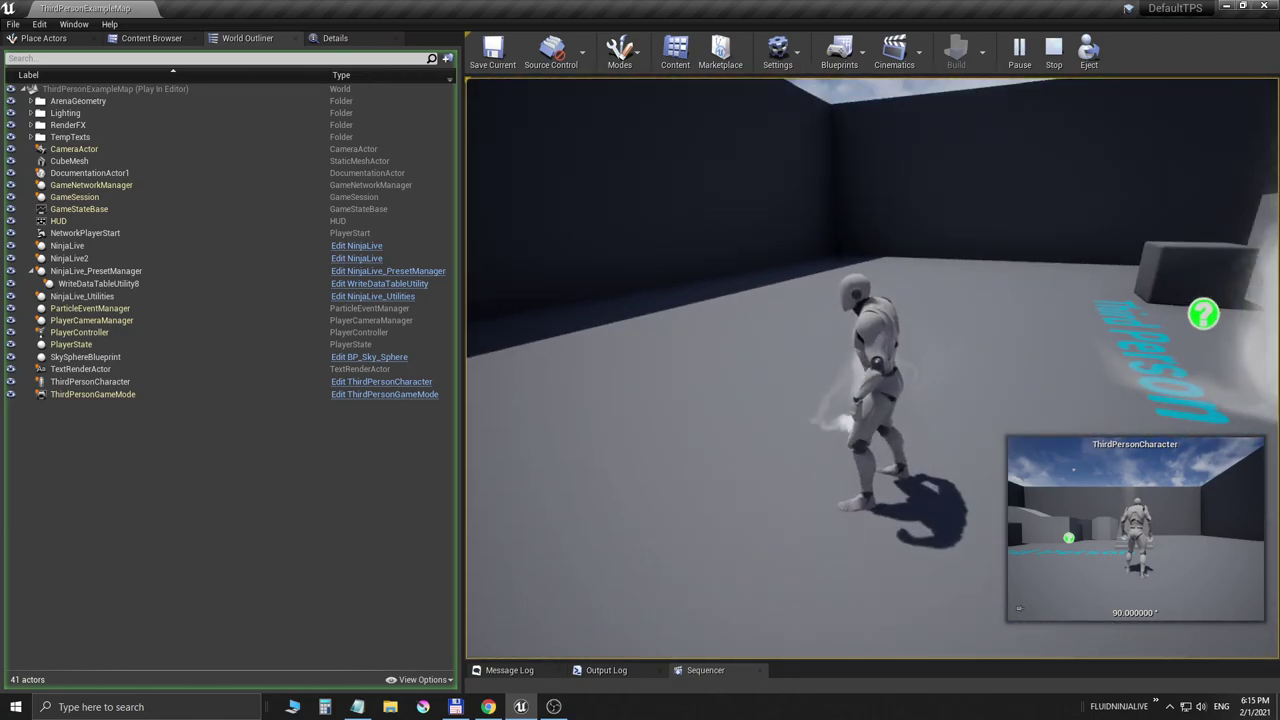
key(w)
key(space)
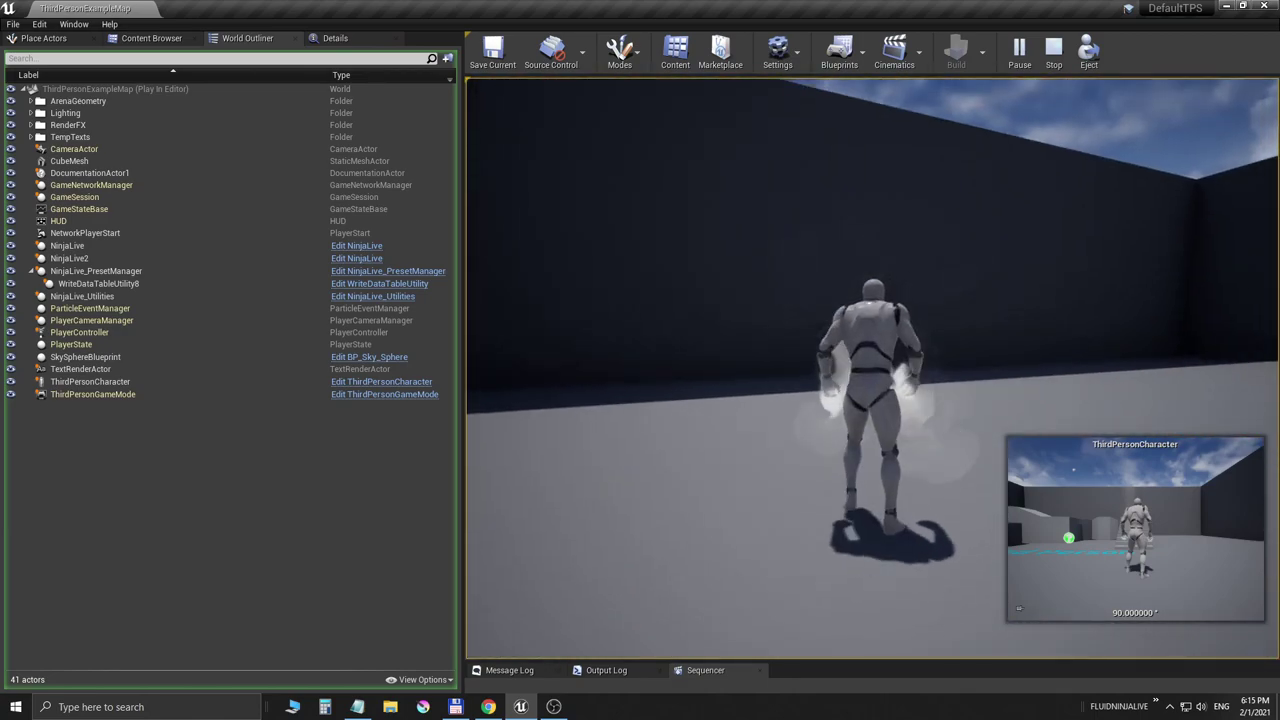
key(s)
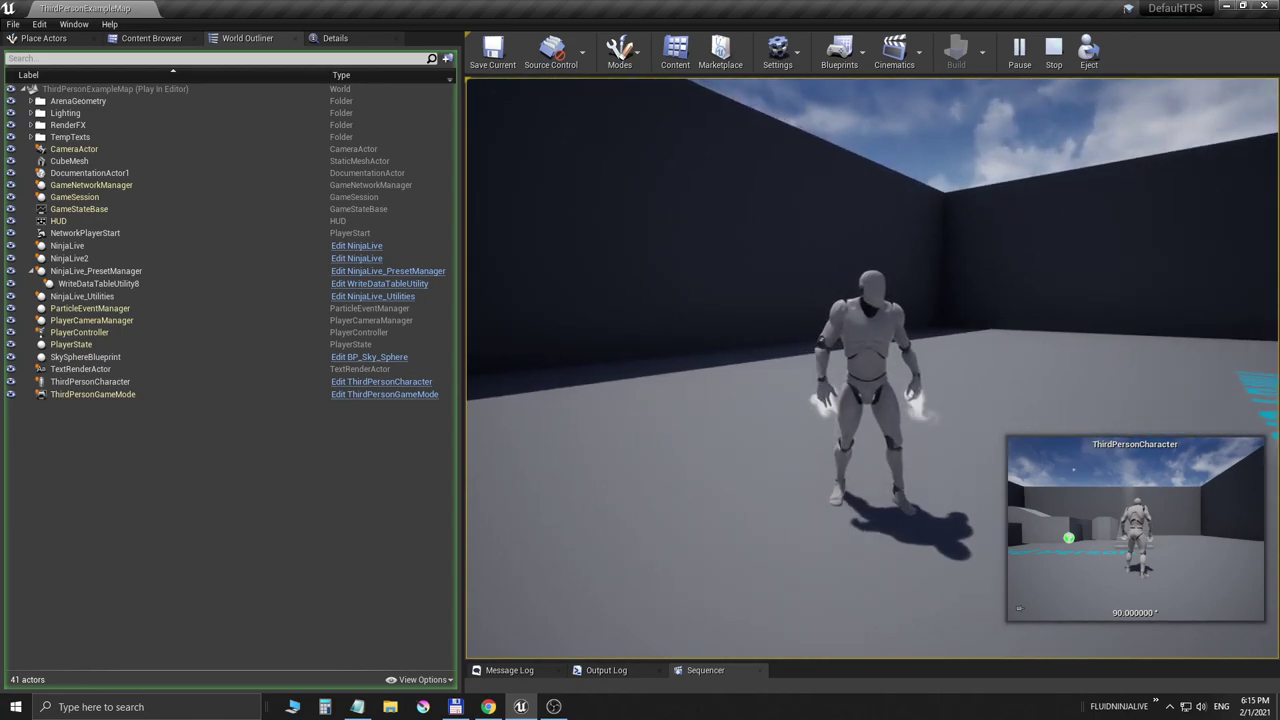
key(Escape)
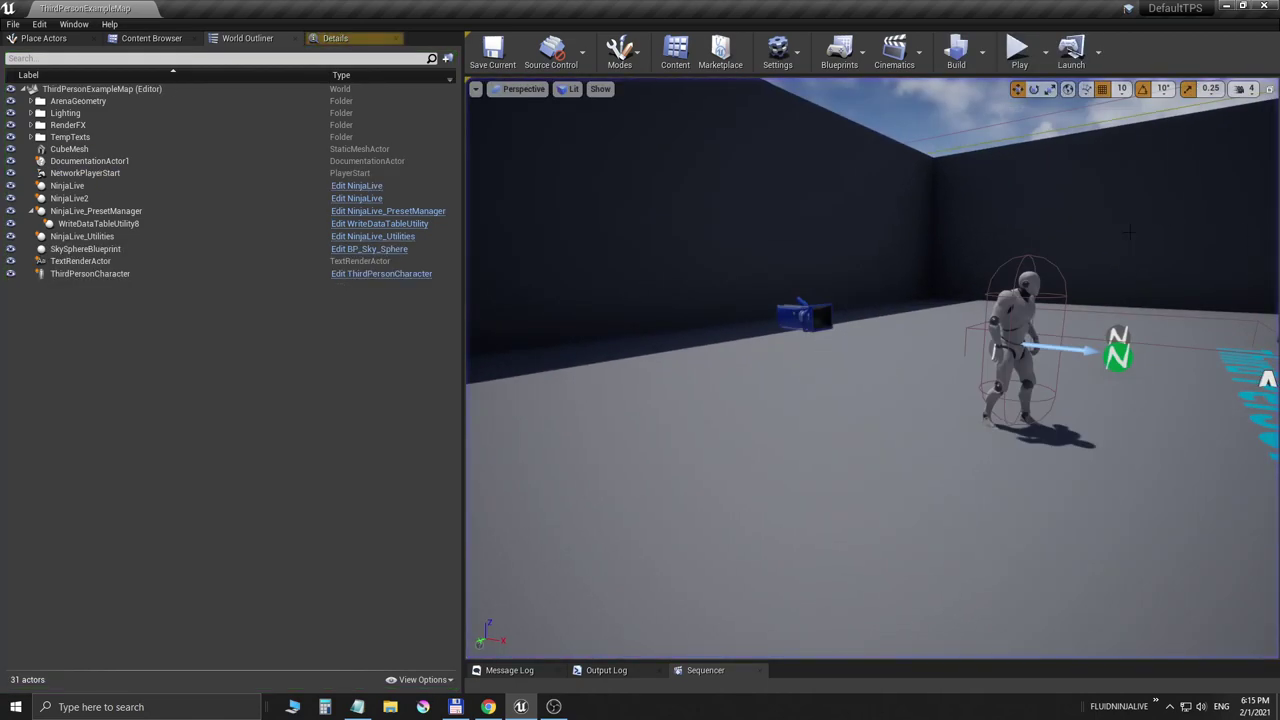
Locate the skeletal mesh used by ThirdPersonCharacter and open SK_Mannequin in the mesh editor.
click(1004, 311)
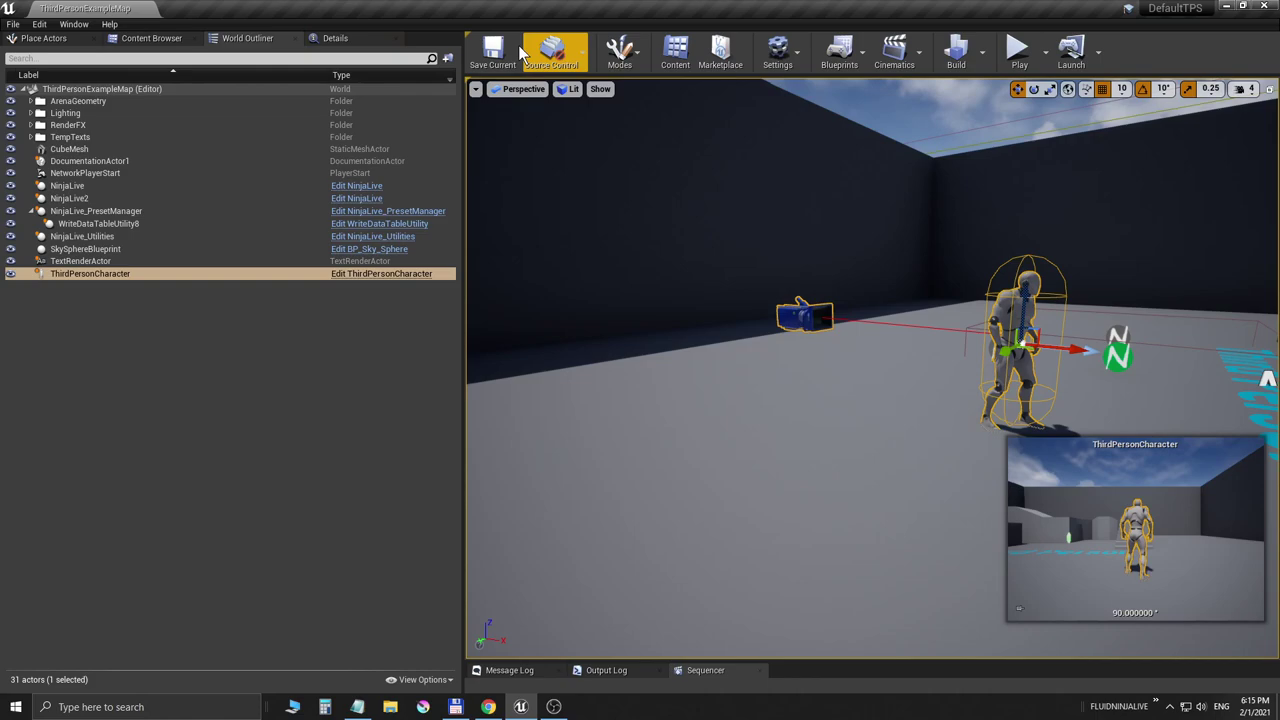
click(345, 40)
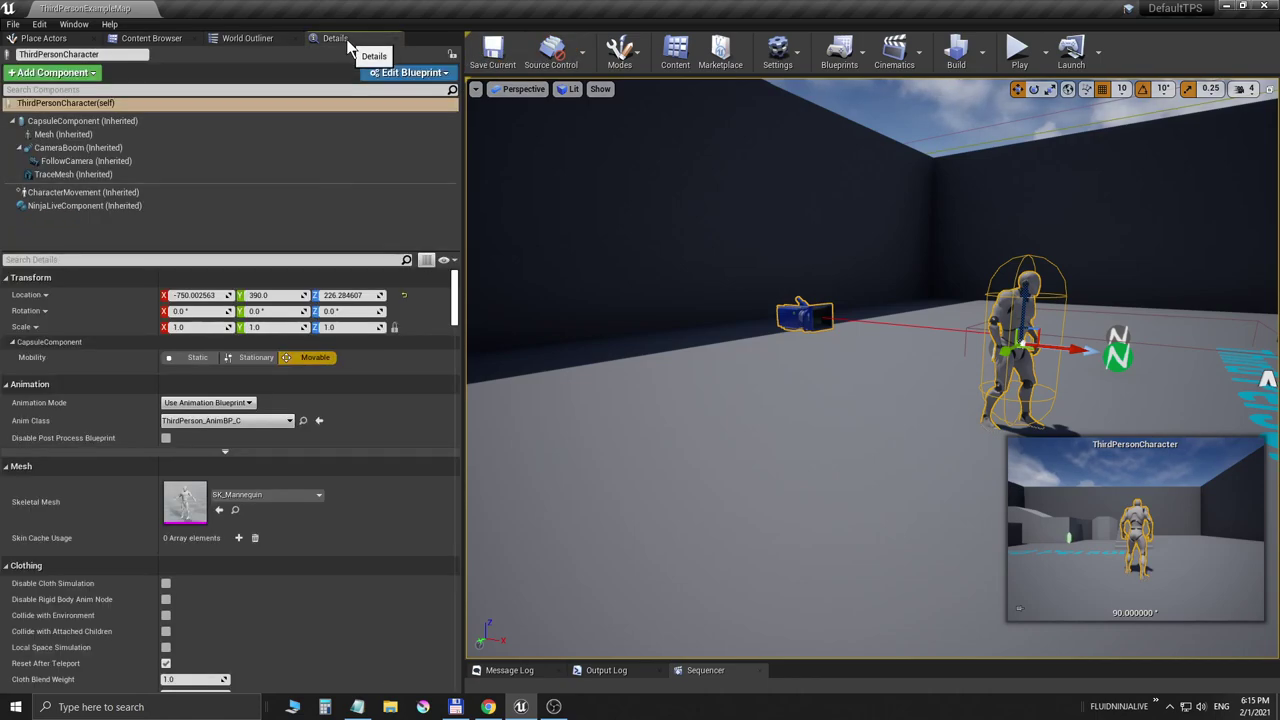
click(236, 511)
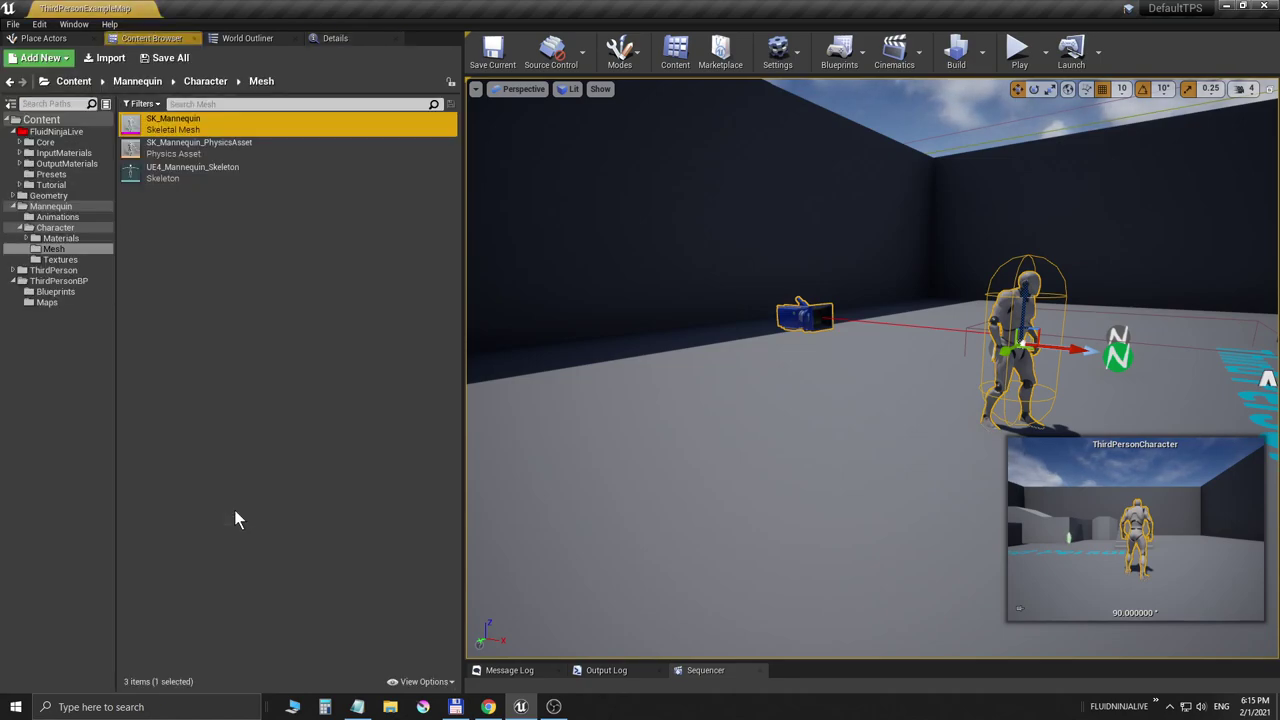
double_click(174, 121)
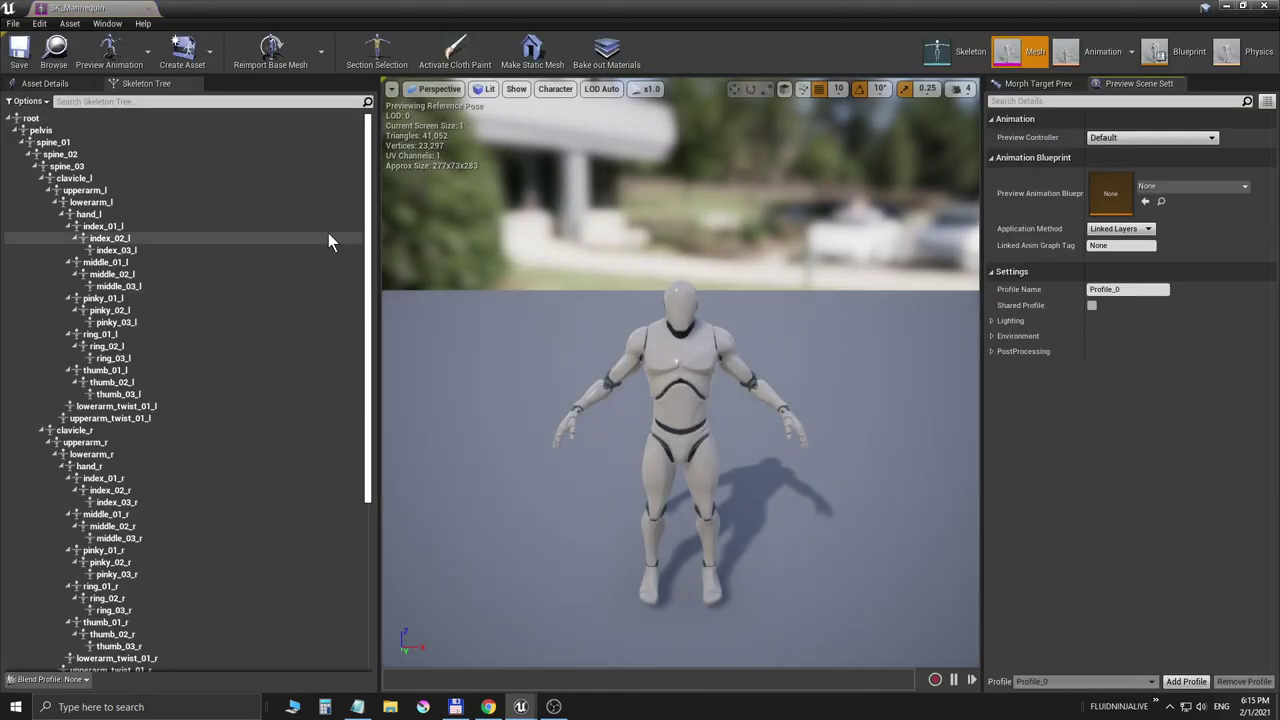
Select the head bone in the skeleton tree and turn on the display of sockets and bone names in the preview.
drag(368, 313, 390, 495)
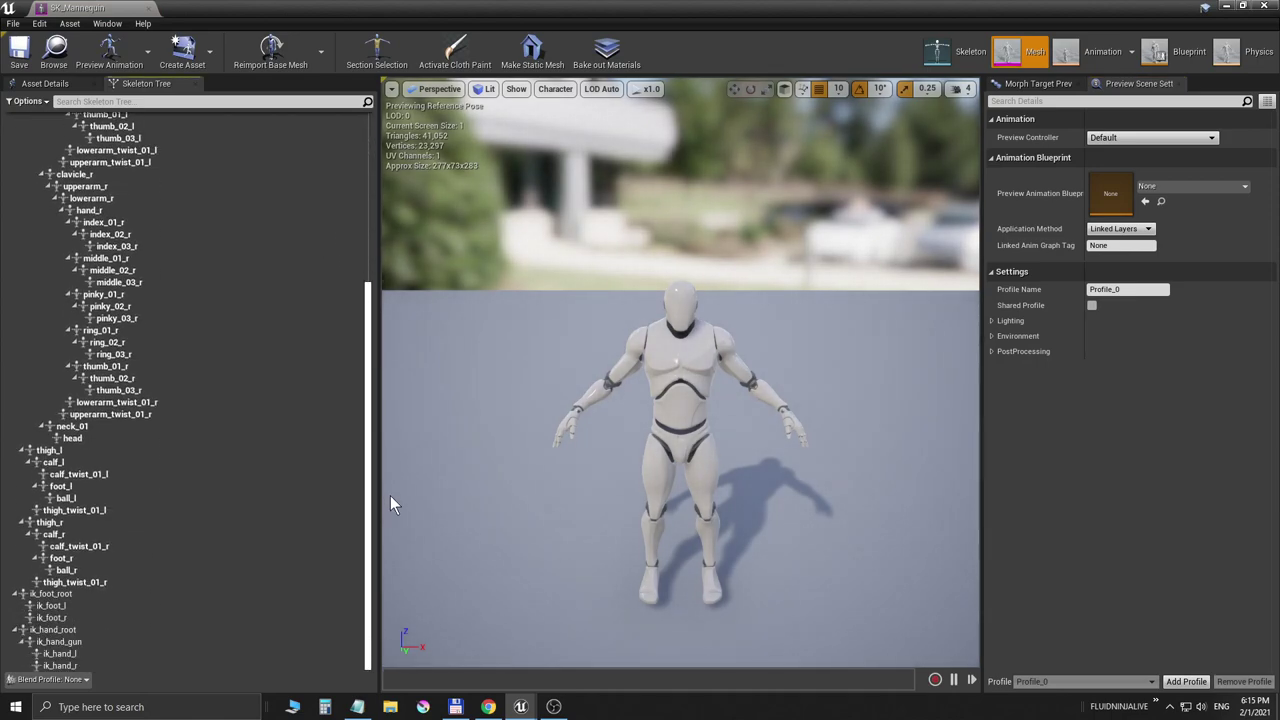
click(96, 437)
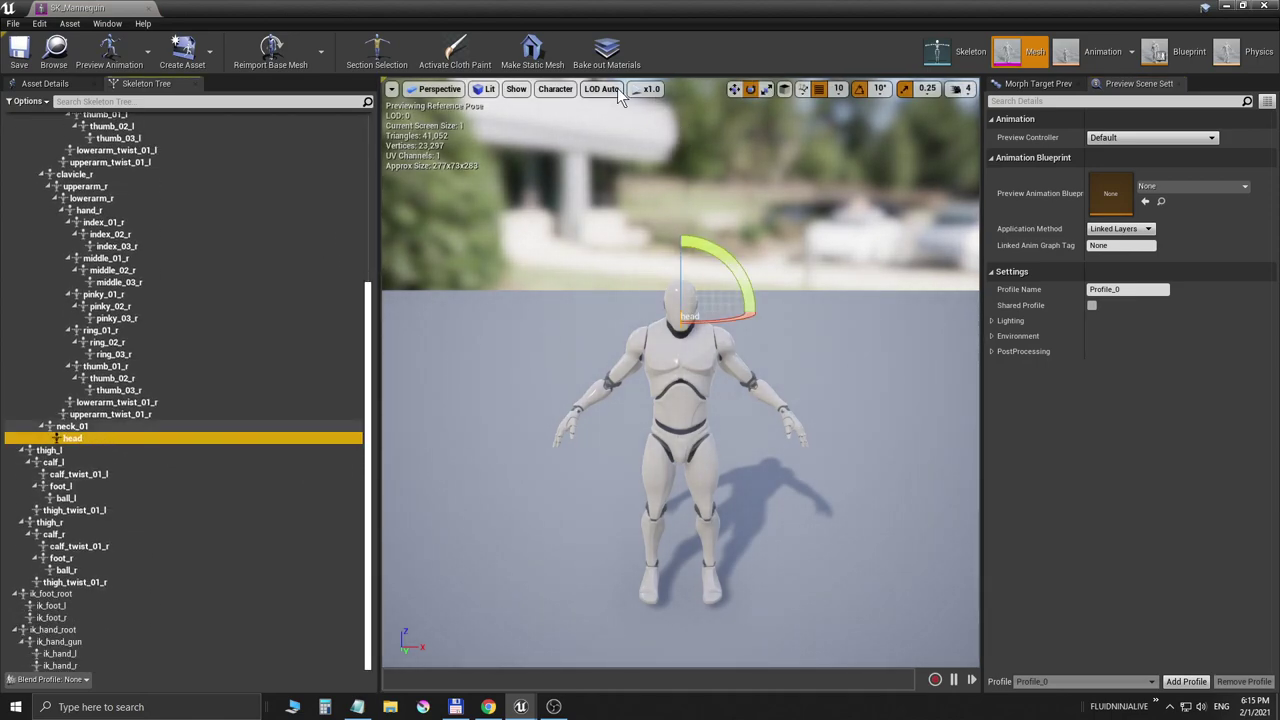
click(566, 90)
mouse_move(566, 146)
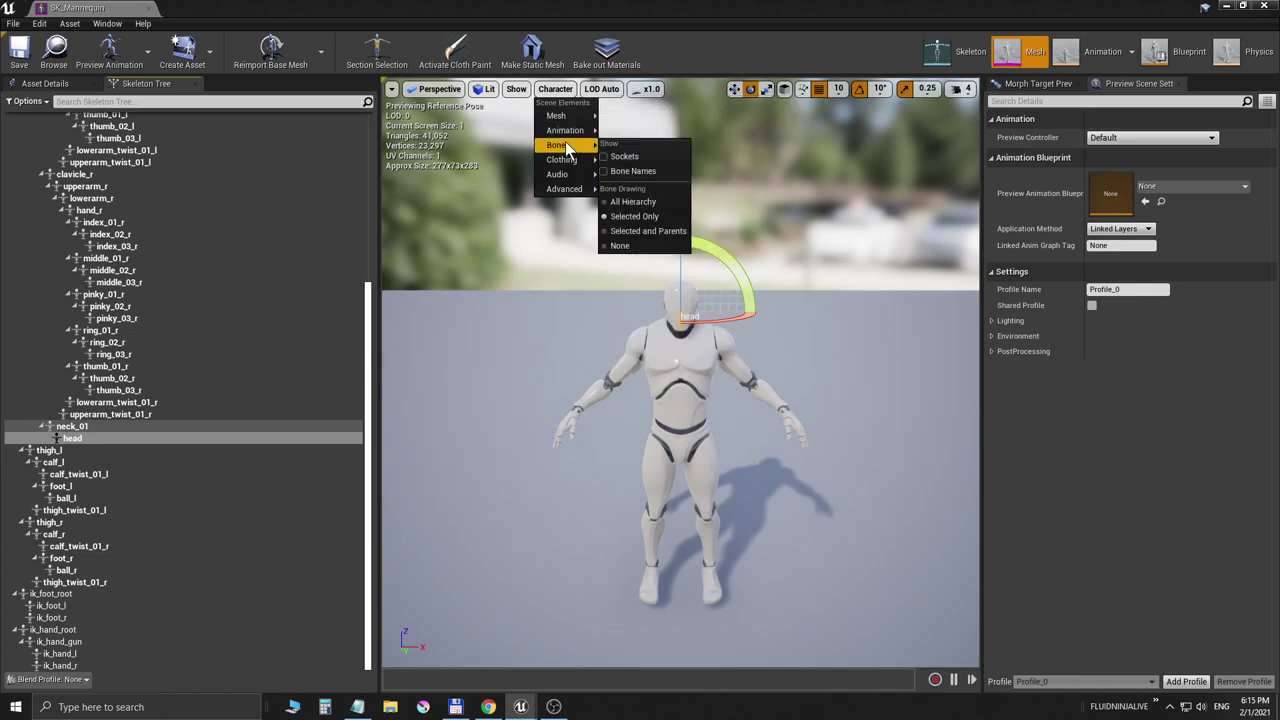
click(602, 172)
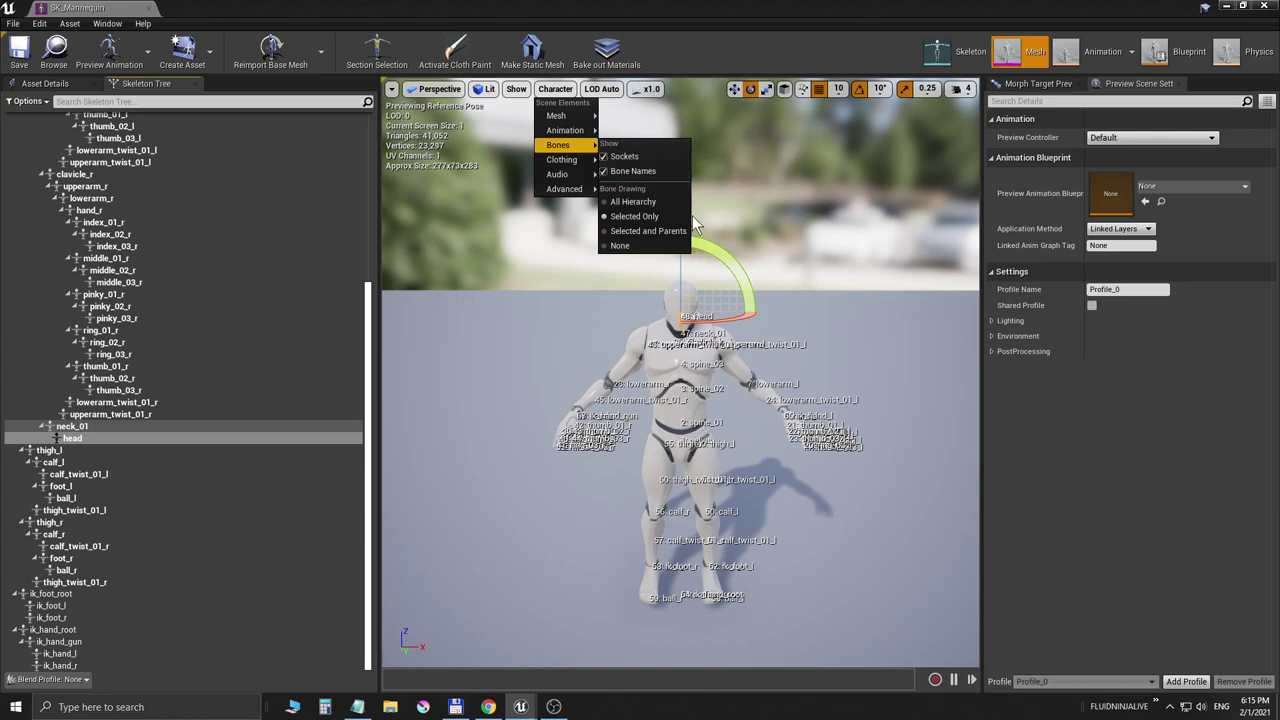
Set the preview viewport's camera speed to 2 for close-up work around the mannequin's head.
right_drag(785, 274, 760, 250)
drag(760, 290, 770, 290)
click(962, 89)
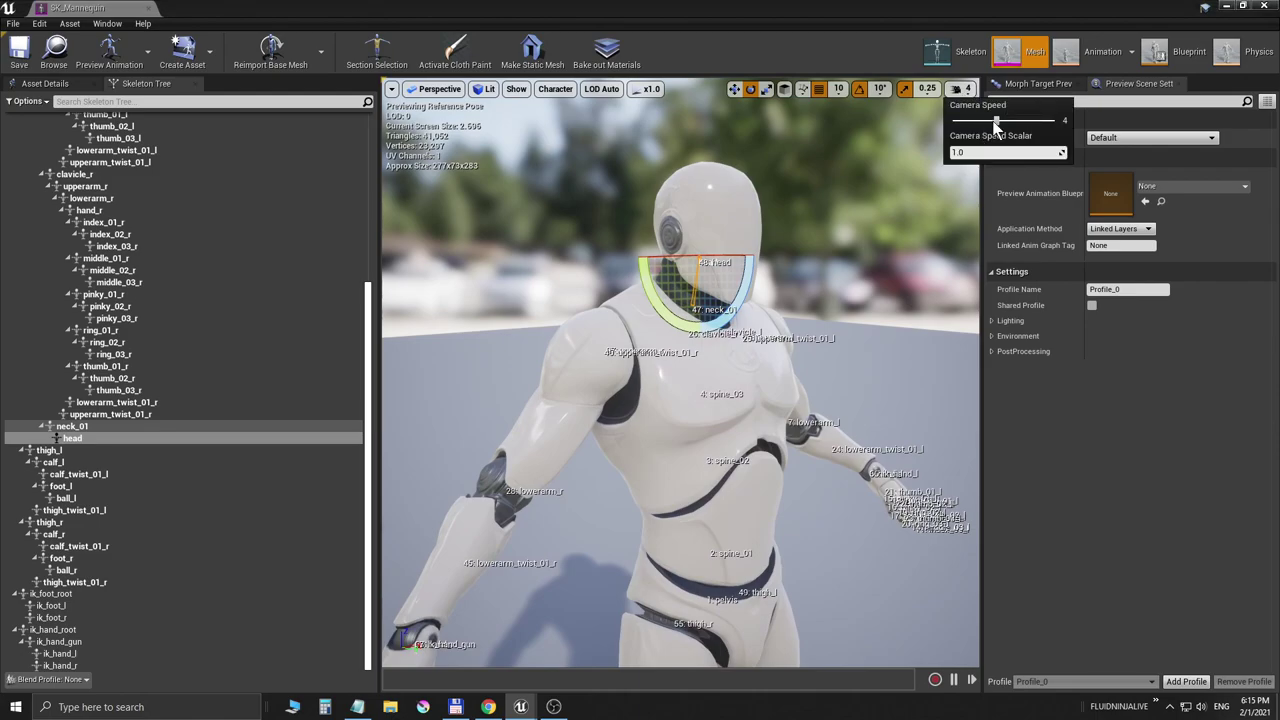
mouse_move(637, 227)
right_down()
mouse_move(637, 240)
mouse_move(637, 210)
mouse_move(615, 210)
mouse_move(620, 230)
right_up()
drag(705, 345, 700, 342)
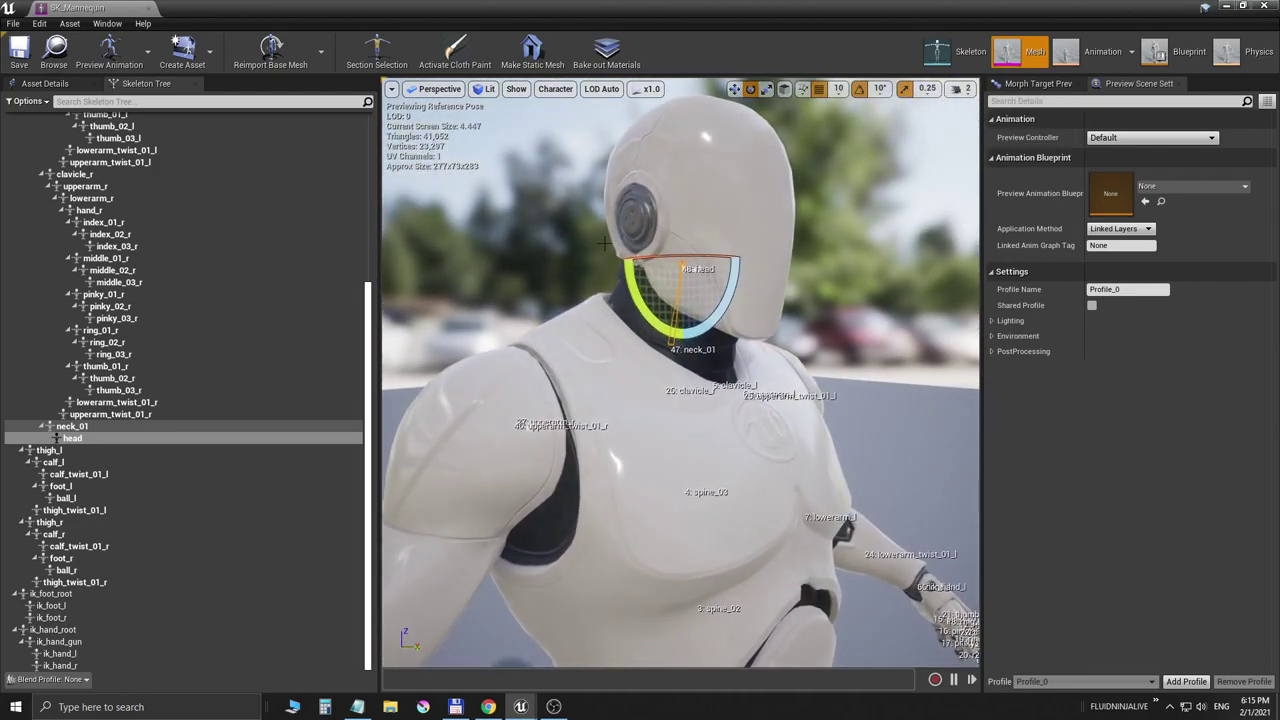
Add a socket to the head bone and name it eye_l.
click(76, 440)
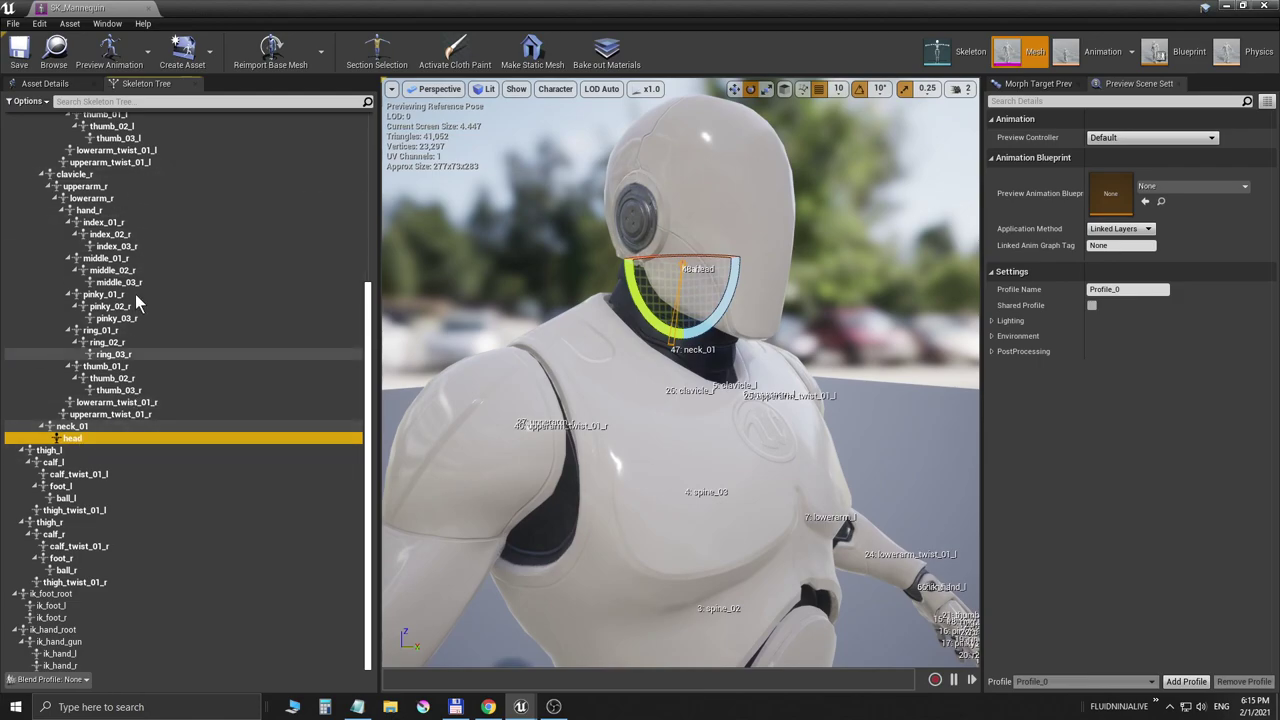
right_click(80, 447)
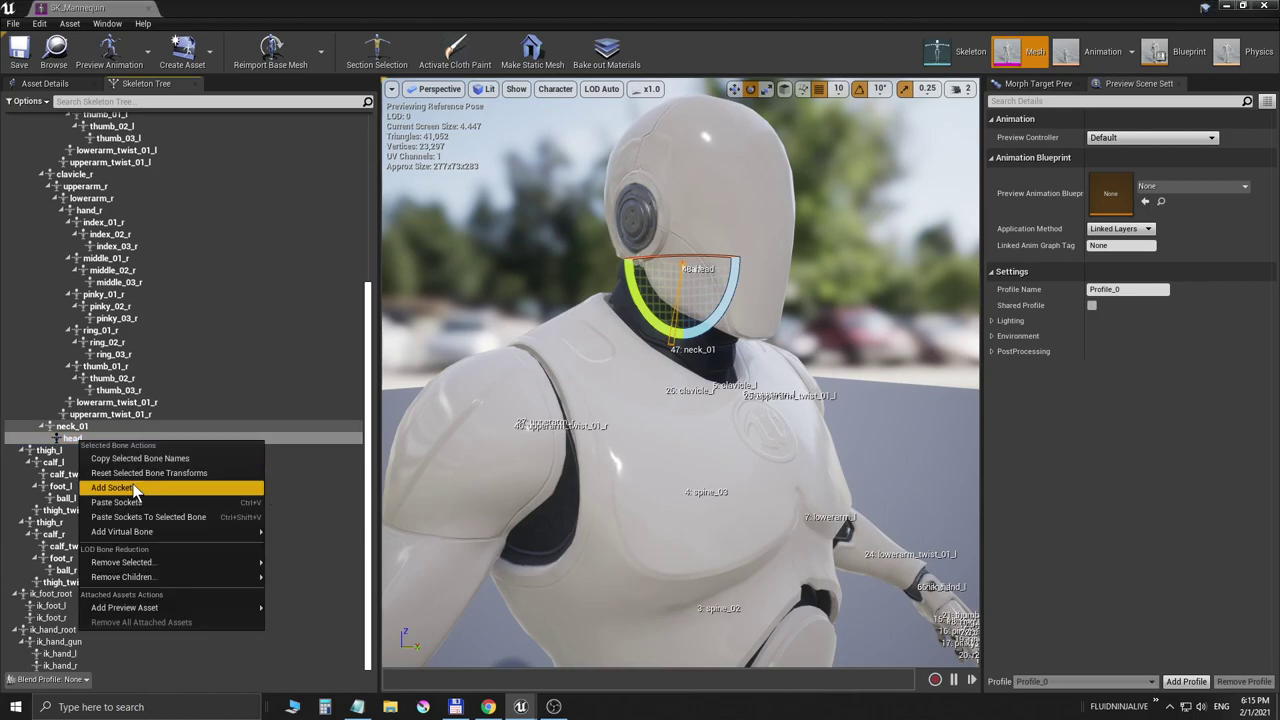
click(130, 487)
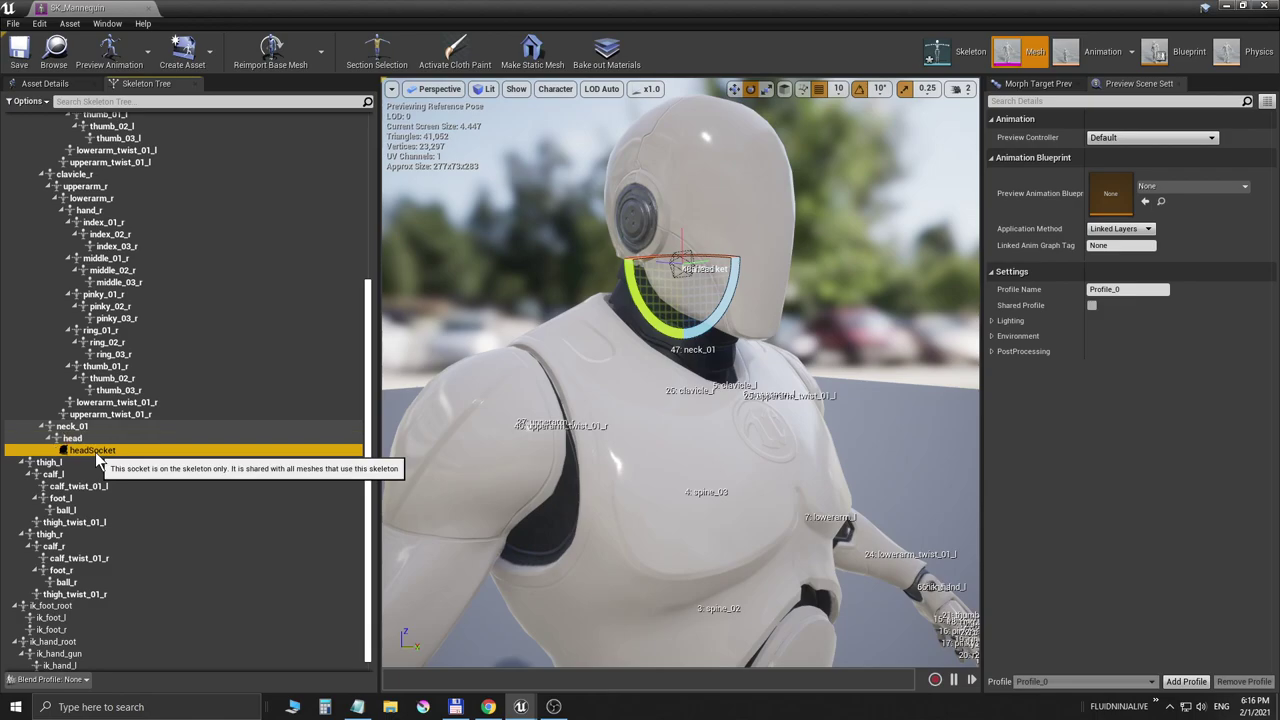
click(95, 452)
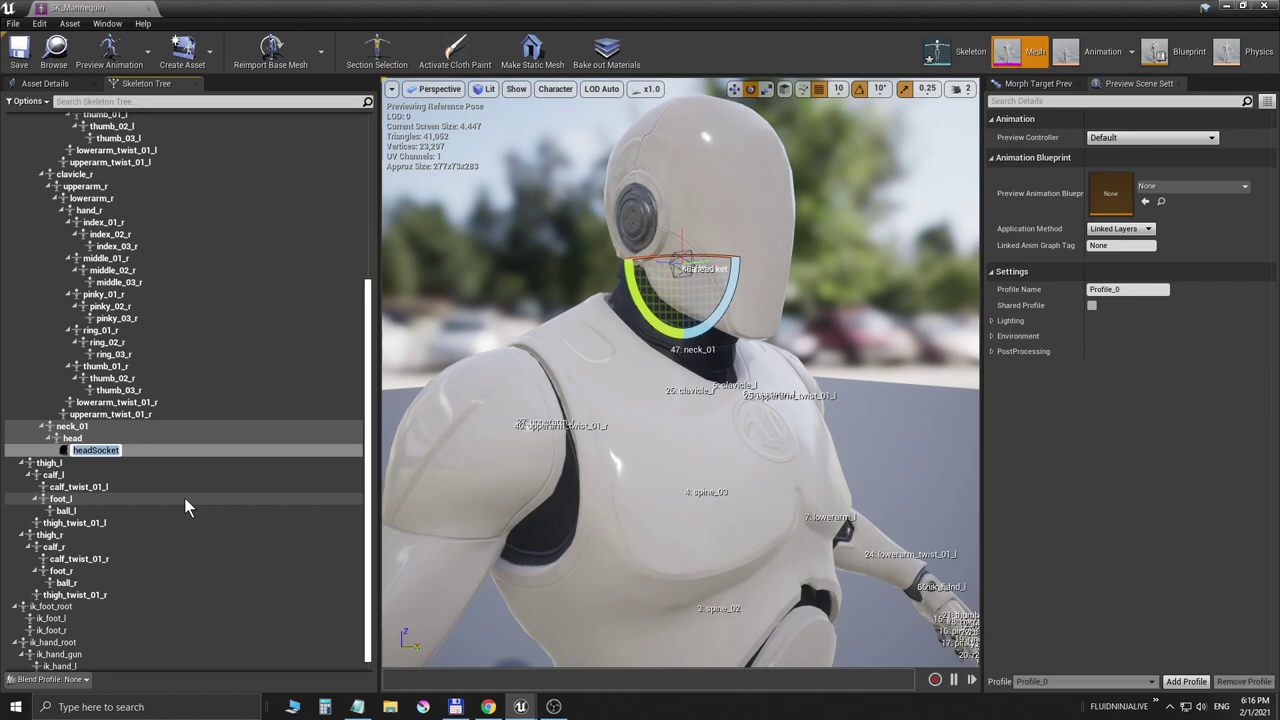
text(eye_l)
key(Return)
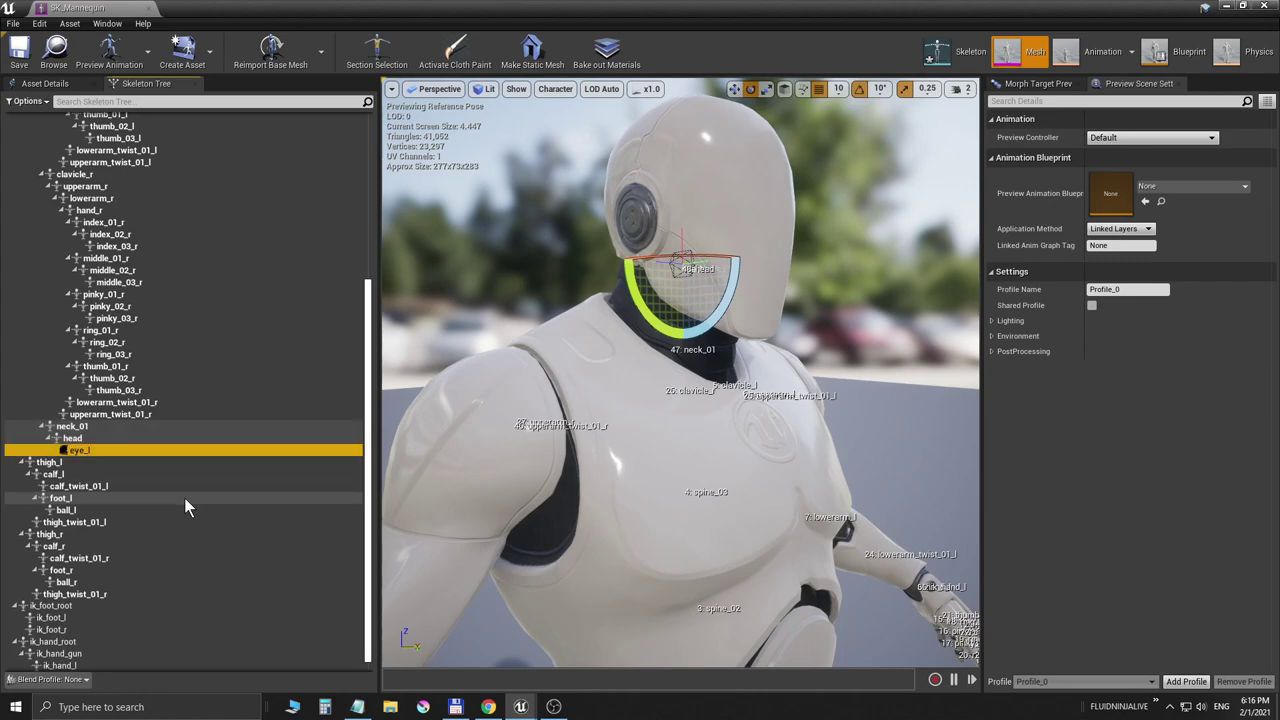
Add a second socket to the head bone and name it eye_r.
click(82, 438)
right_click(80, 437)
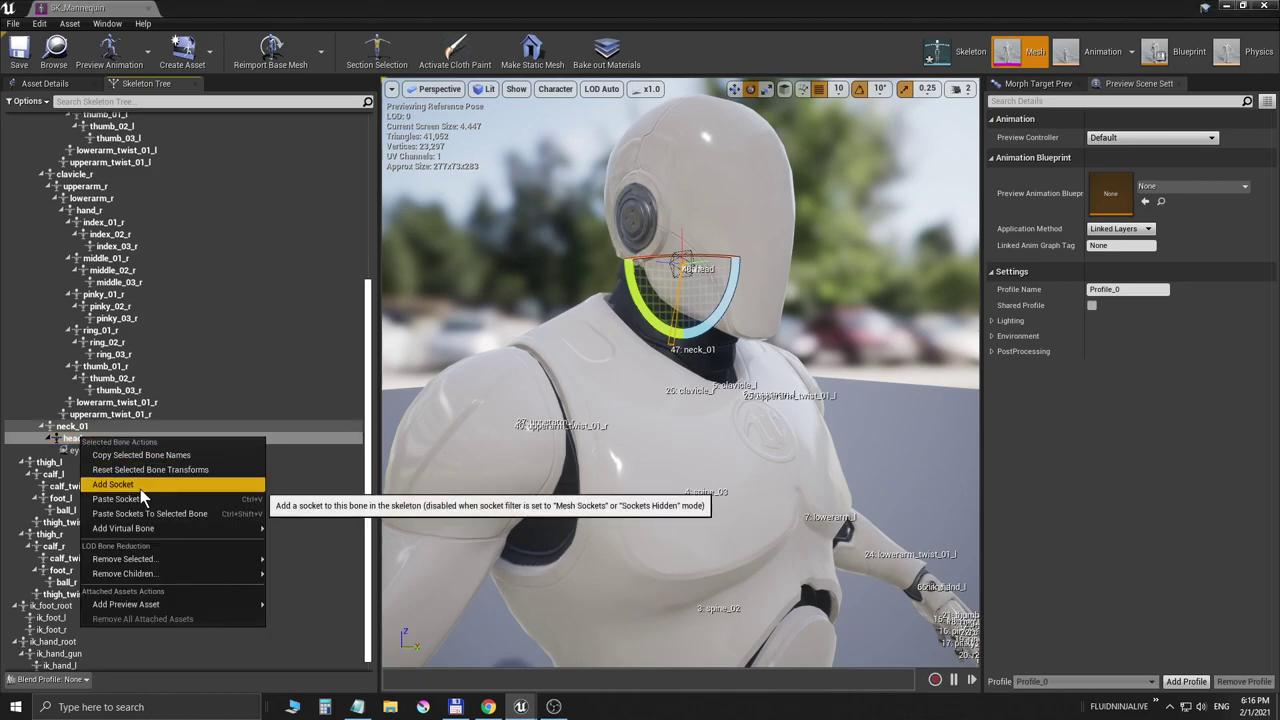
click(112, 484)
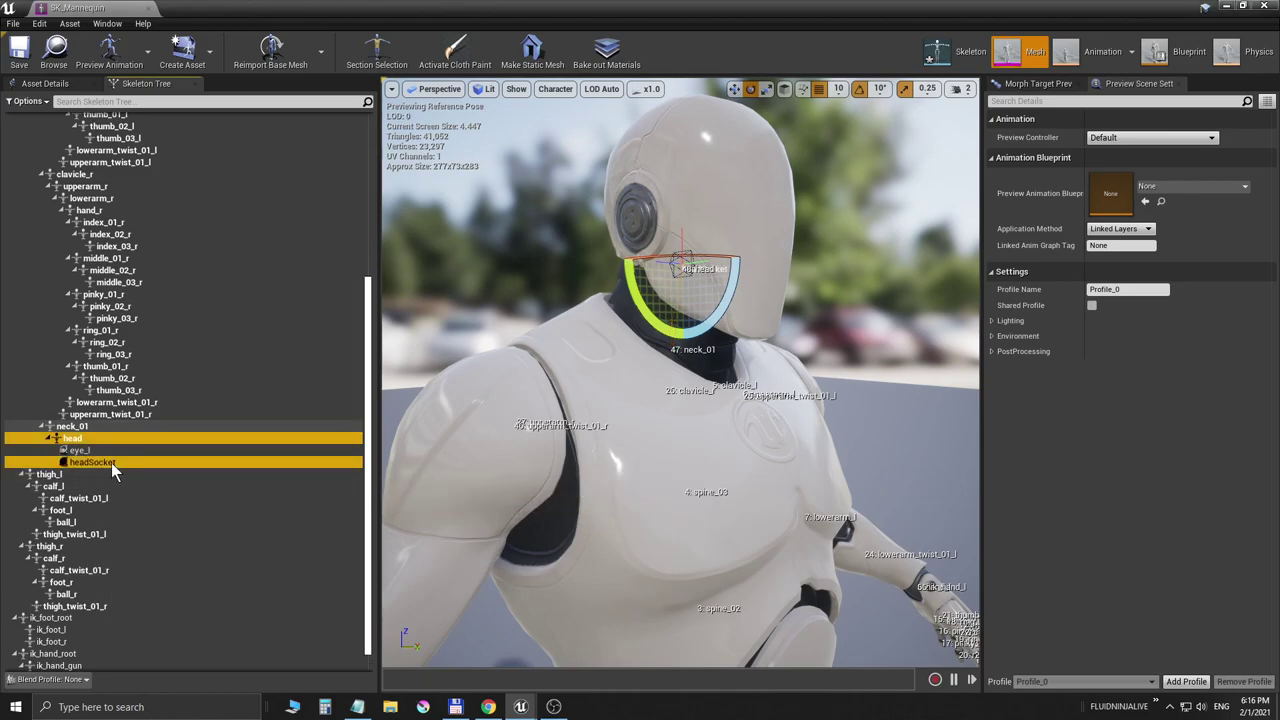
click(111, 463)
click(118, 464)
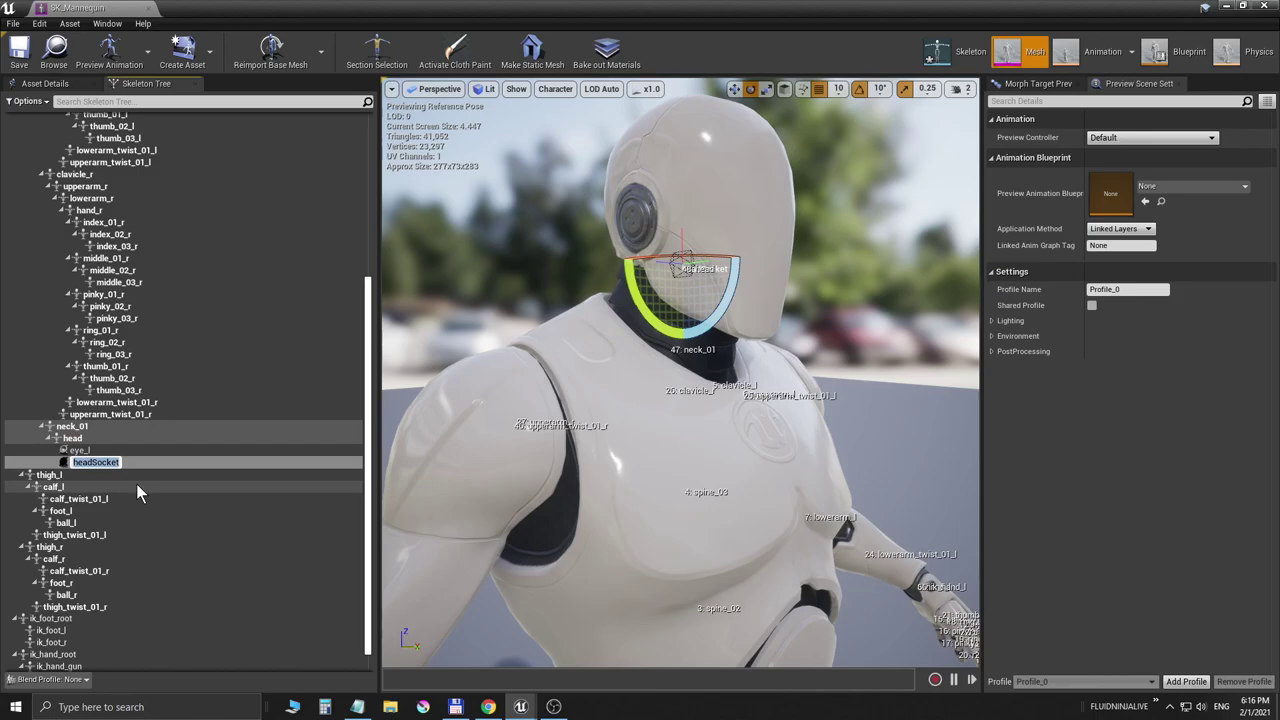
text(eye_r)
key(Return)
Move the eye_l and eye_r sockets forward from the head bone to the front surface of the face.
scroll(122, 461, up, 1)
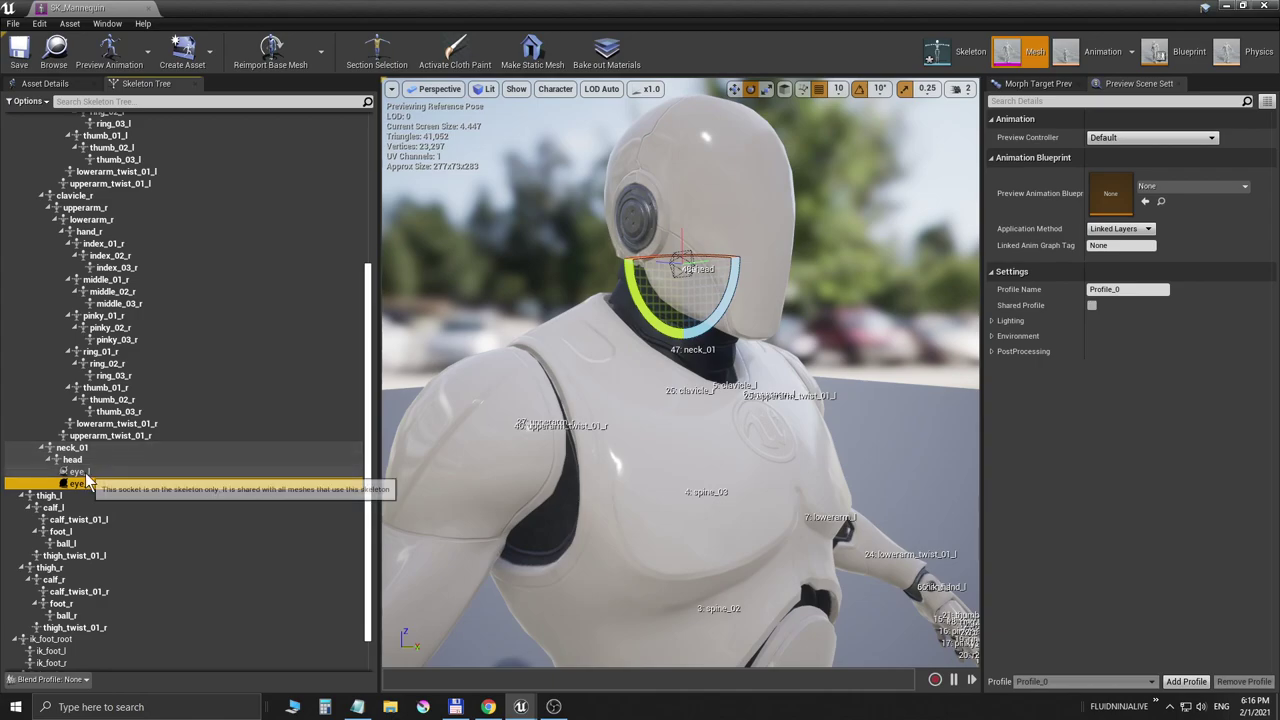
ctrl+click(78, 471)
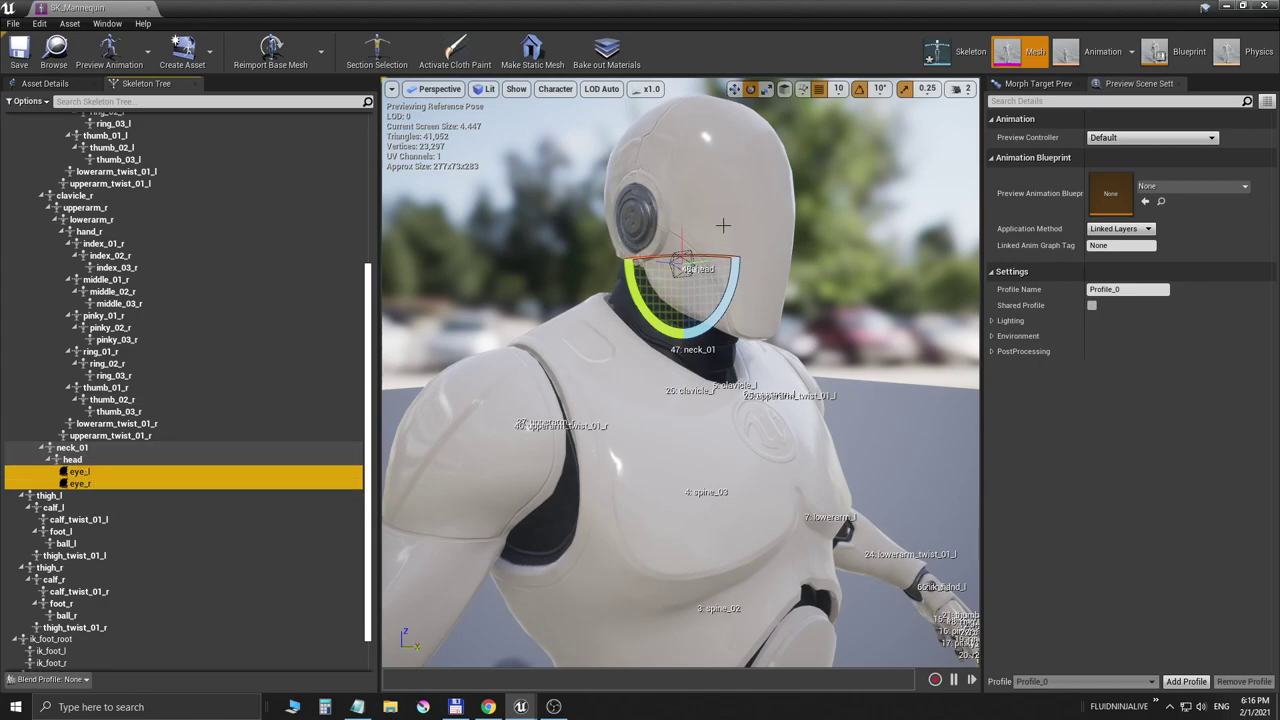
right_drag(723, 225, 766, 245)
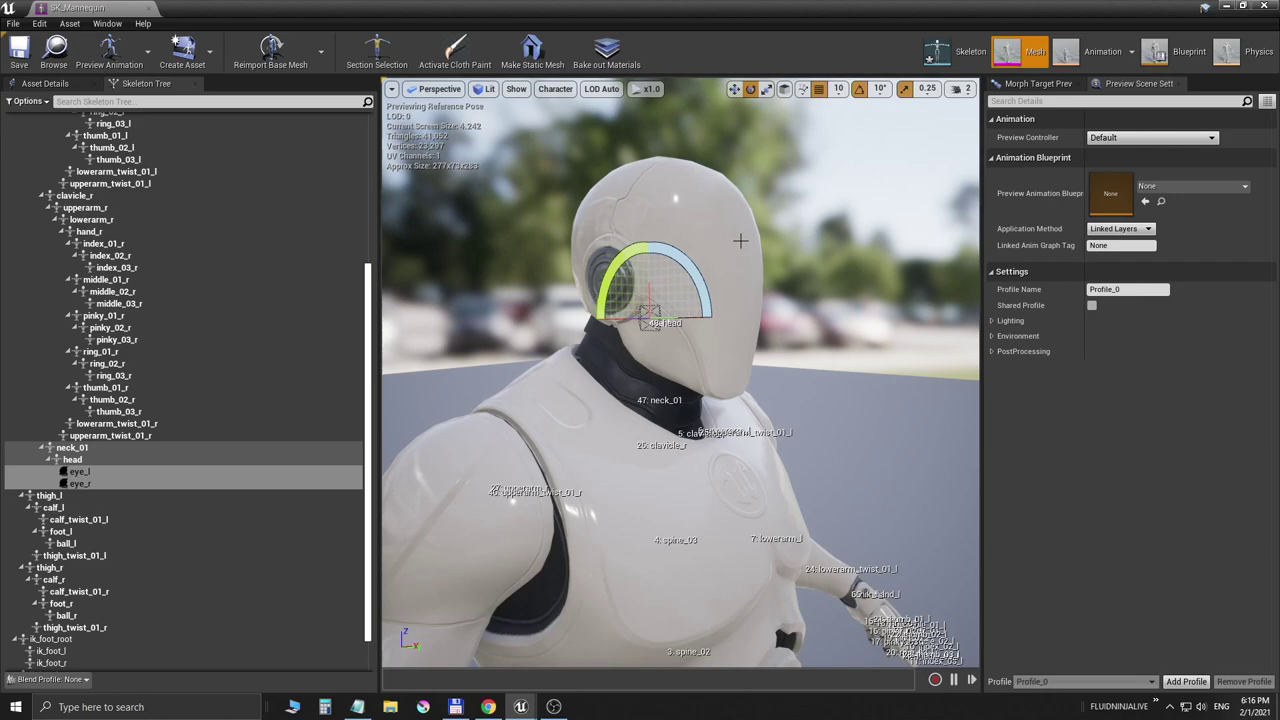
key(w)
drag(686, 318, 780, 288)
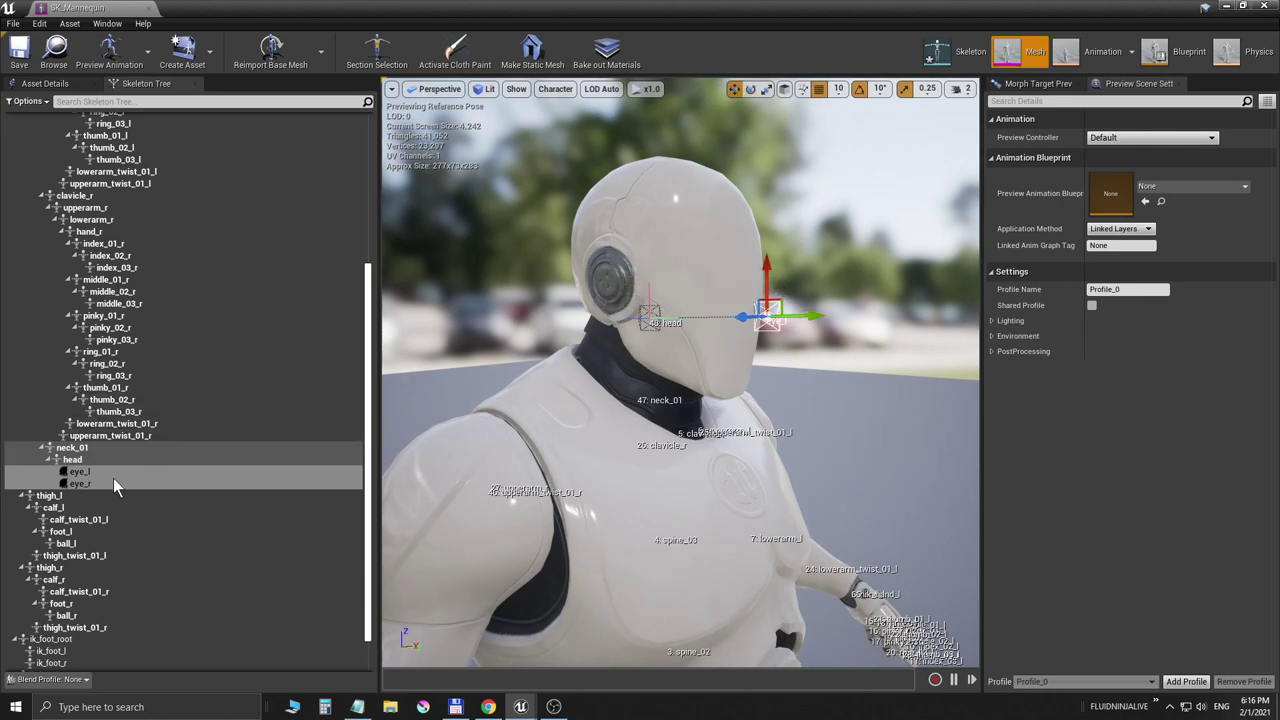
click(118, 484)
drag(688, 322, 814, 316)
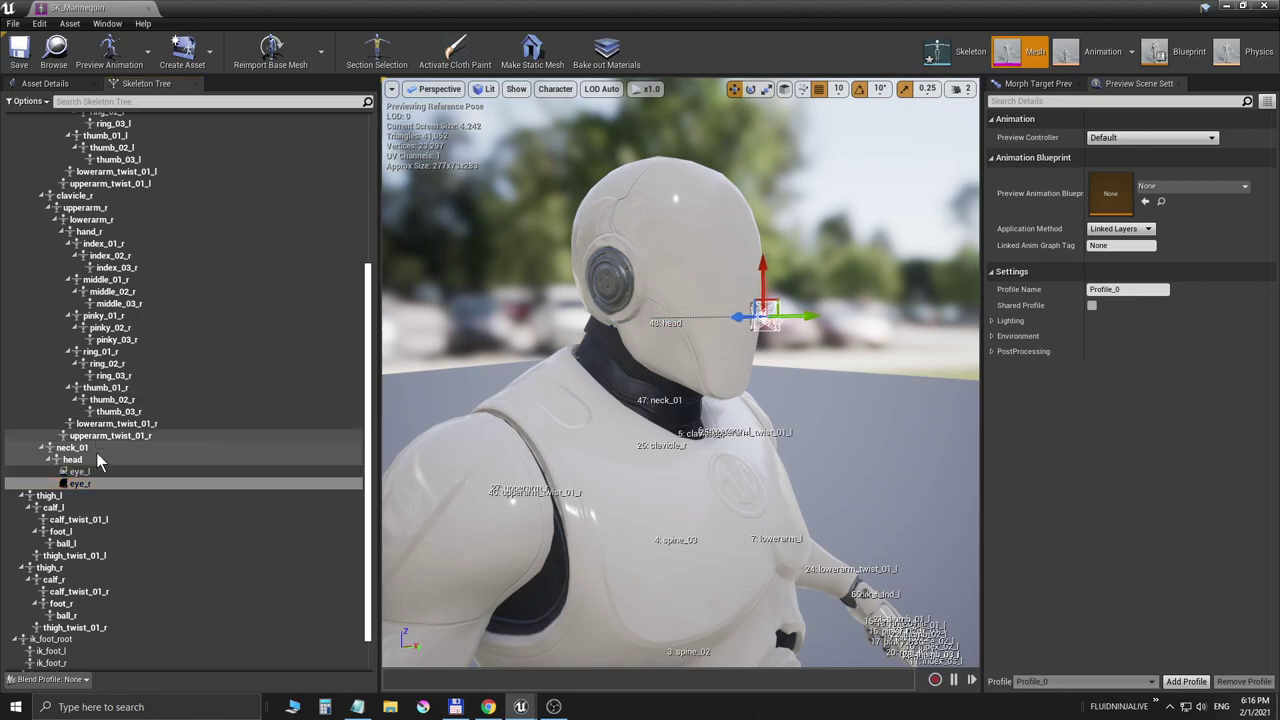
Raise the eye_l and eye_r sockets one after the other to the mannequin's eye height.
click(80, 471)
drag(771, 276, 771, 240)
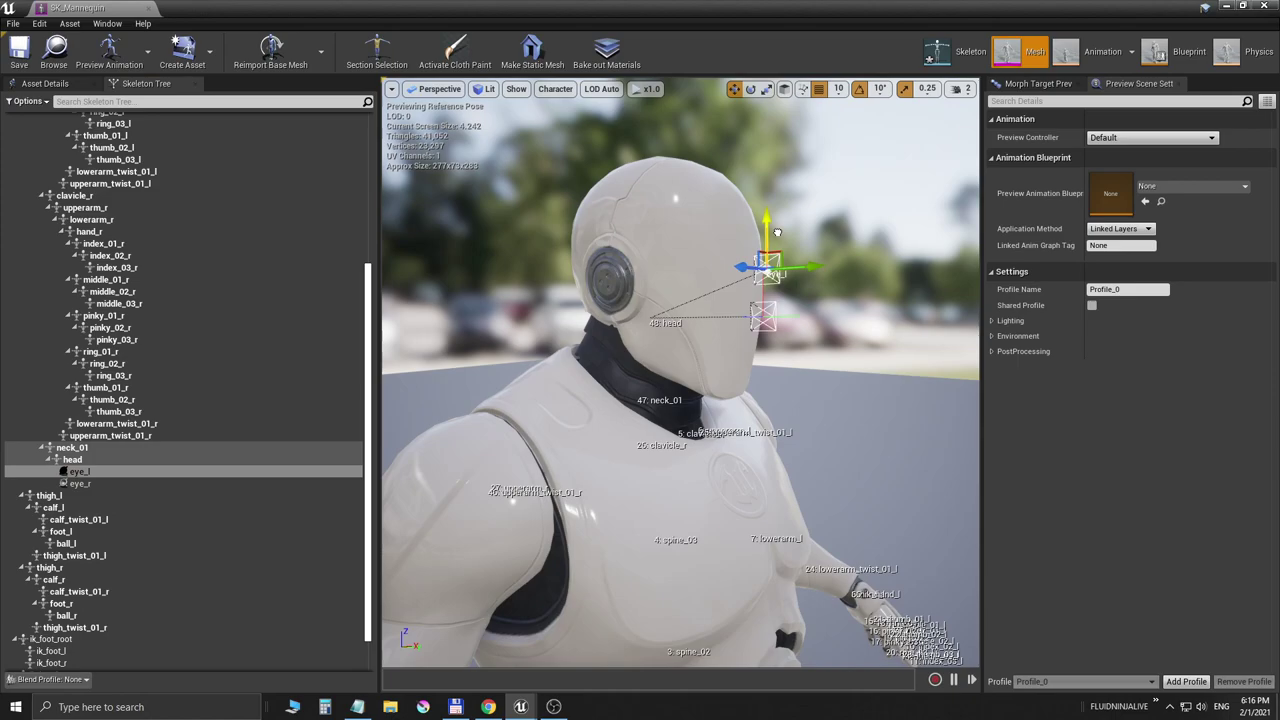
click(80, 484)
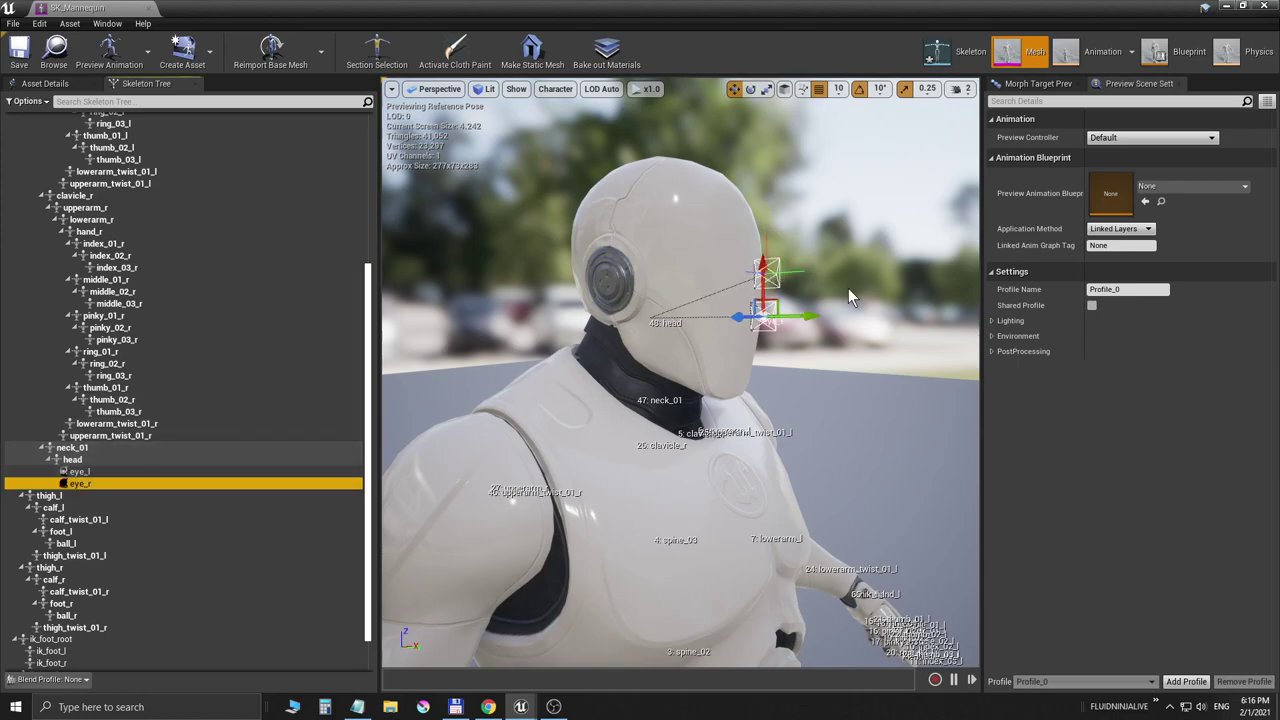
drag(764, 284, 764, 238)
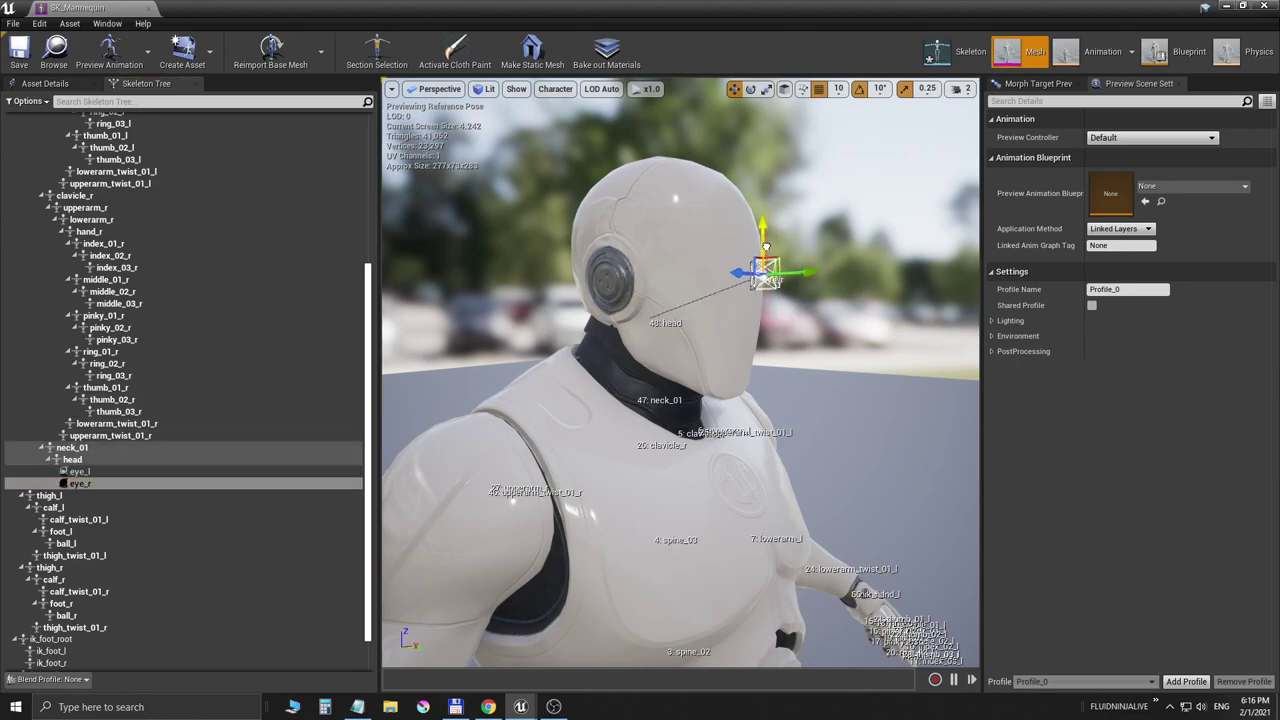
Spread the eye_l and eye_r sockets apart to their own sides of the face and save the mesh.
right_drag(764, 238, 440, 238)
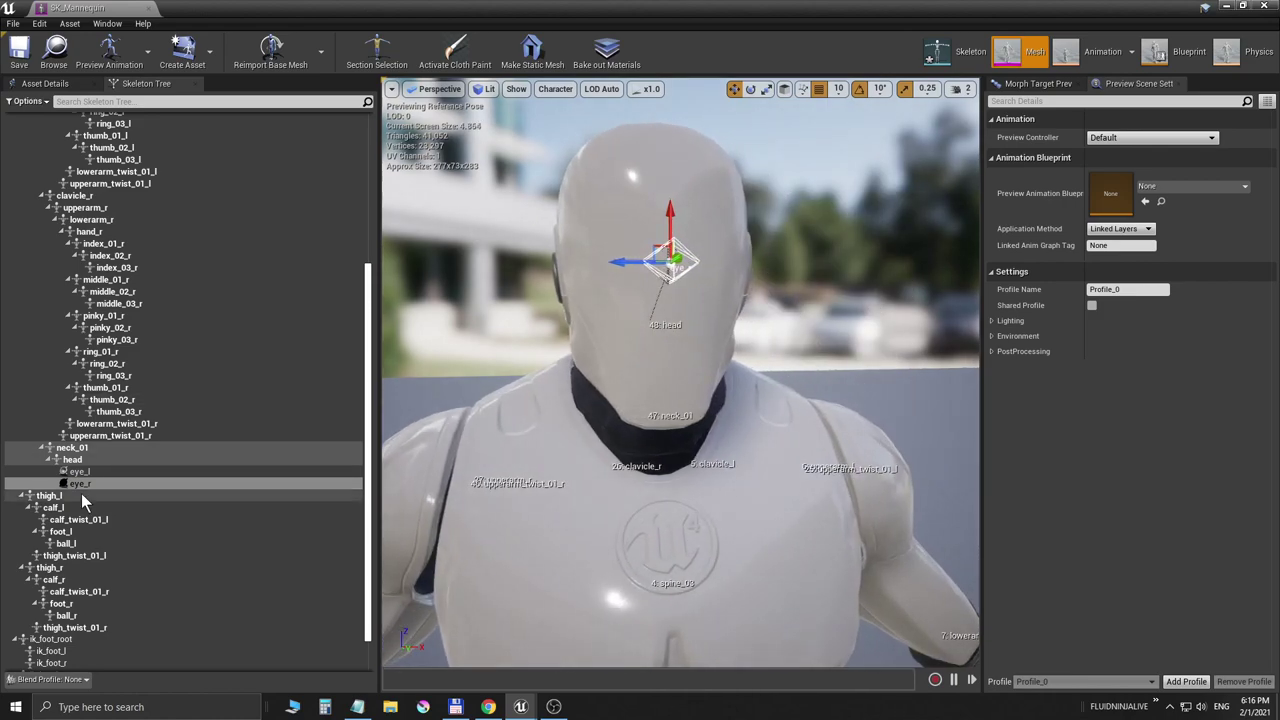
click(84, 471)
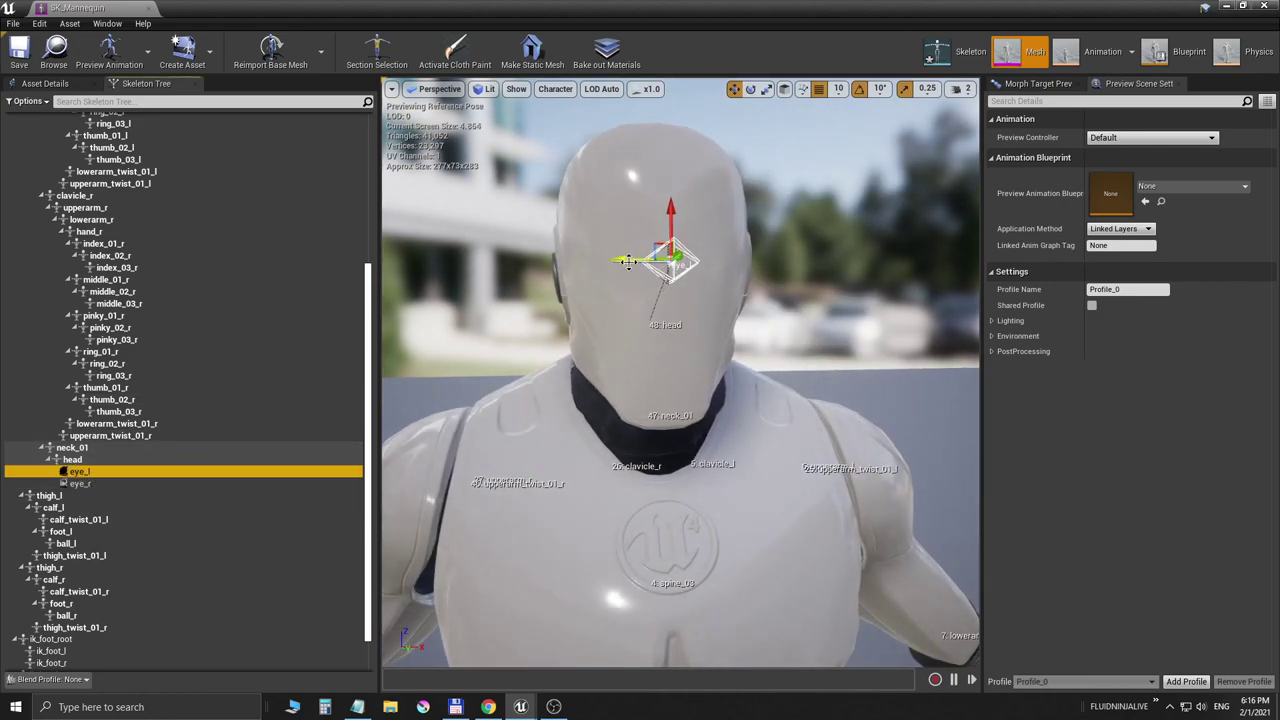
drag(625, 261, 566, 267)
click(82, 483)
right_drag(638, 286, 676, 339)
scroll(638, 286, down, 5)
click(27, 60)
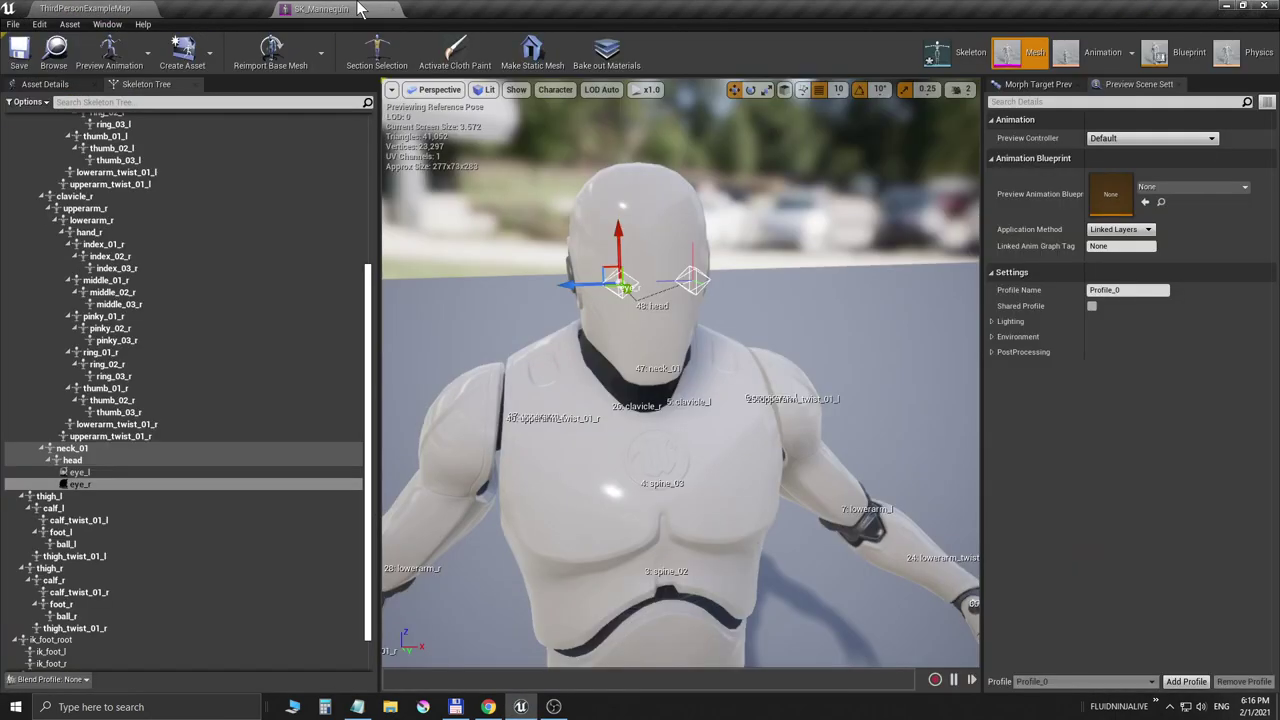
Return to ThirdPersonExampleMap, frame the character and show the details of ThirdPersonCharacter.
click(100, 9)
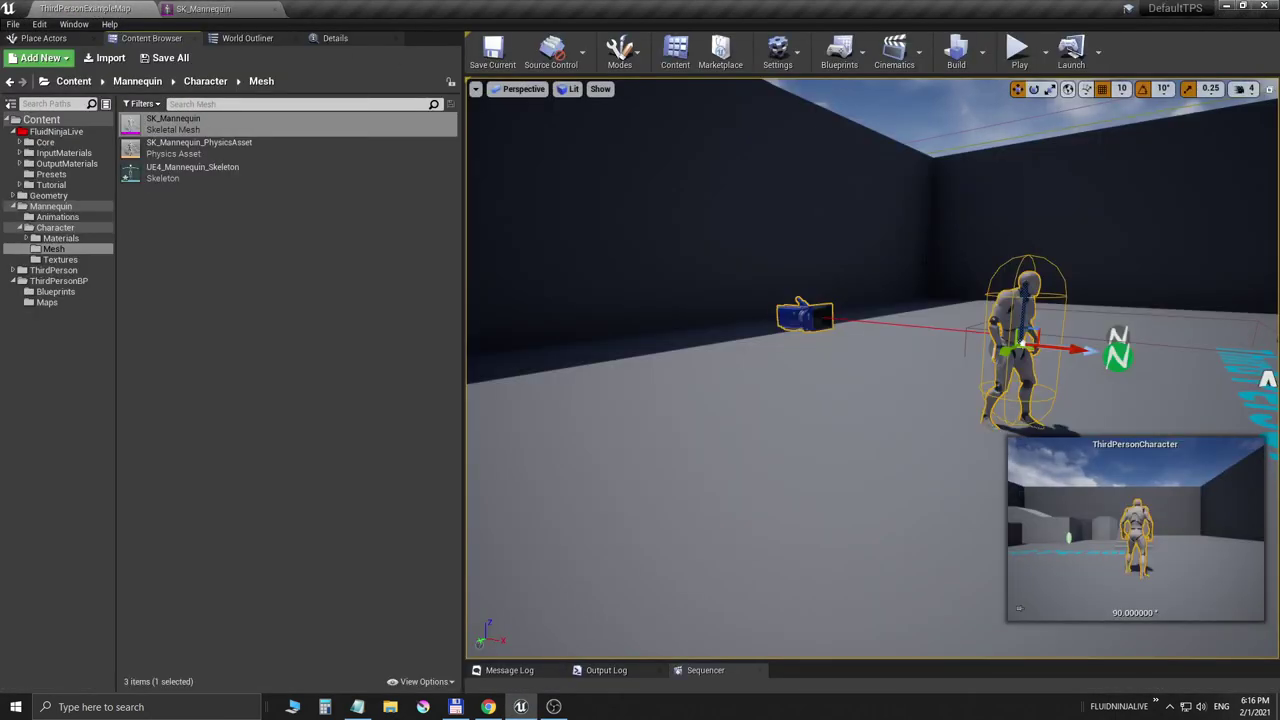
key(d)
right_drag(827, 316, 827, 316)
key(w)
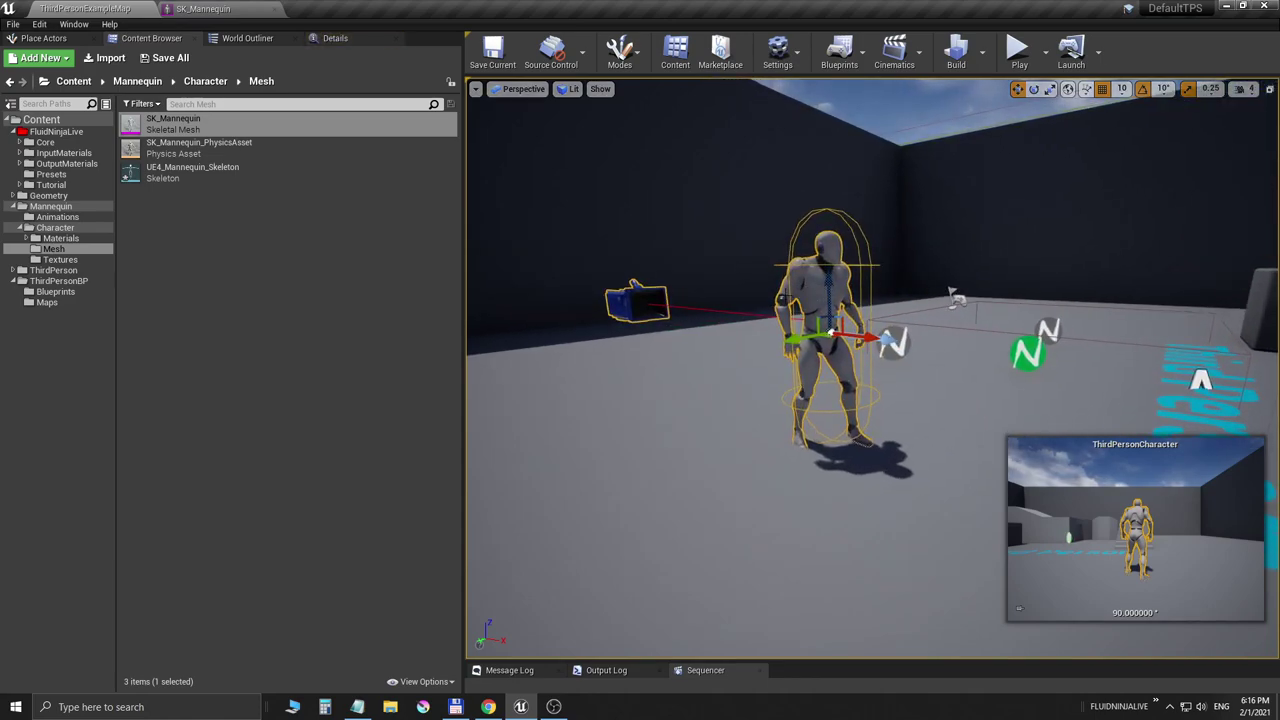
click(348, 40)
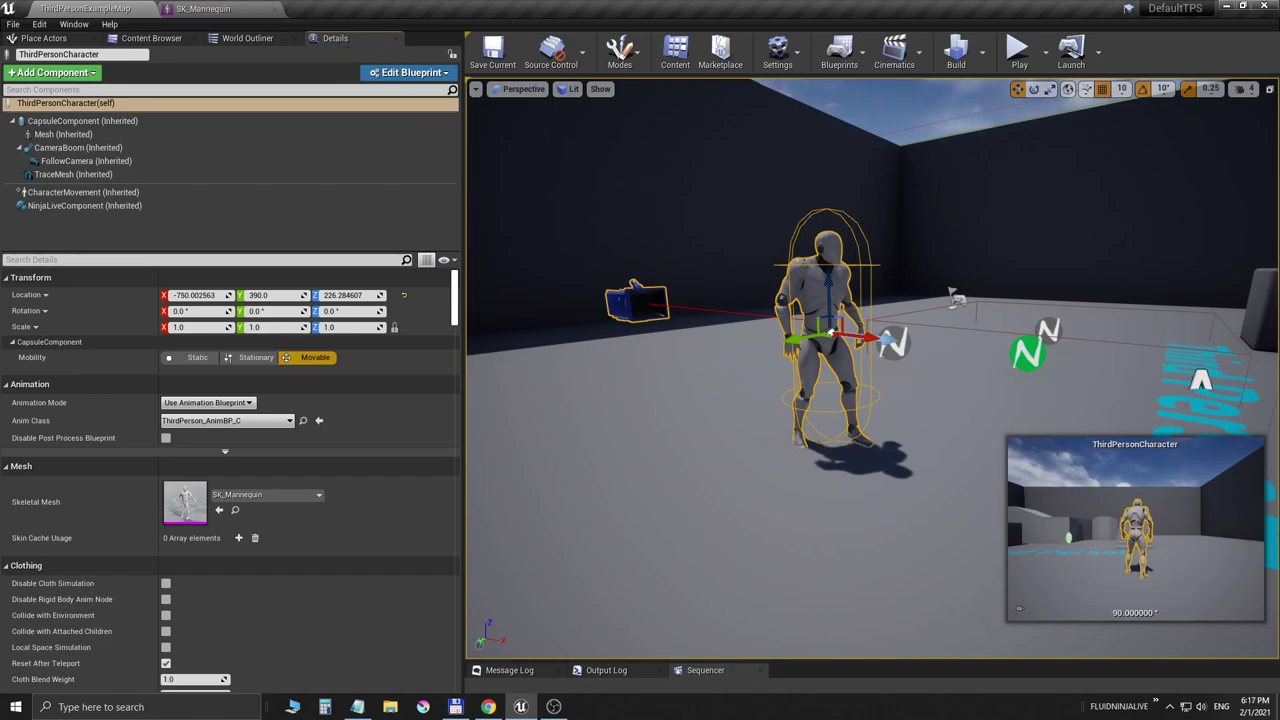
key(f)
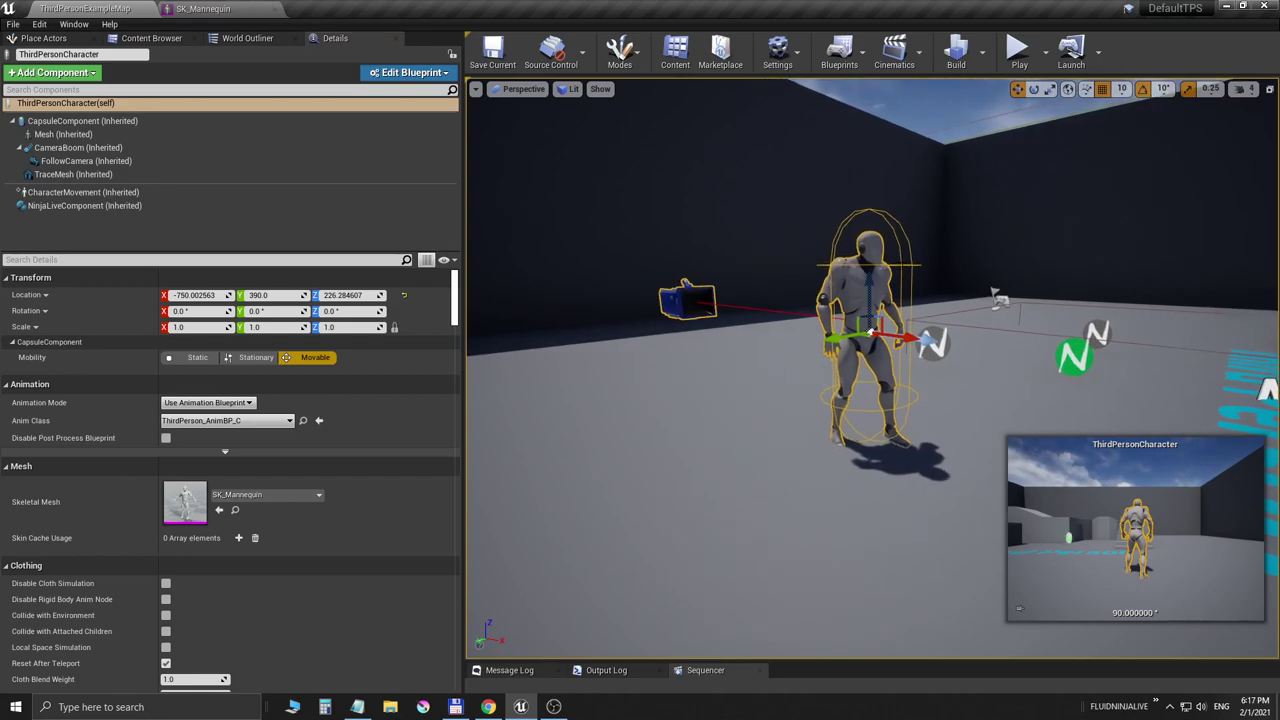
In NinjaLiveComponent, set the two Continuous Interaction Bone Names Exact entries to eye_l and eye_r.
click(58, 205)
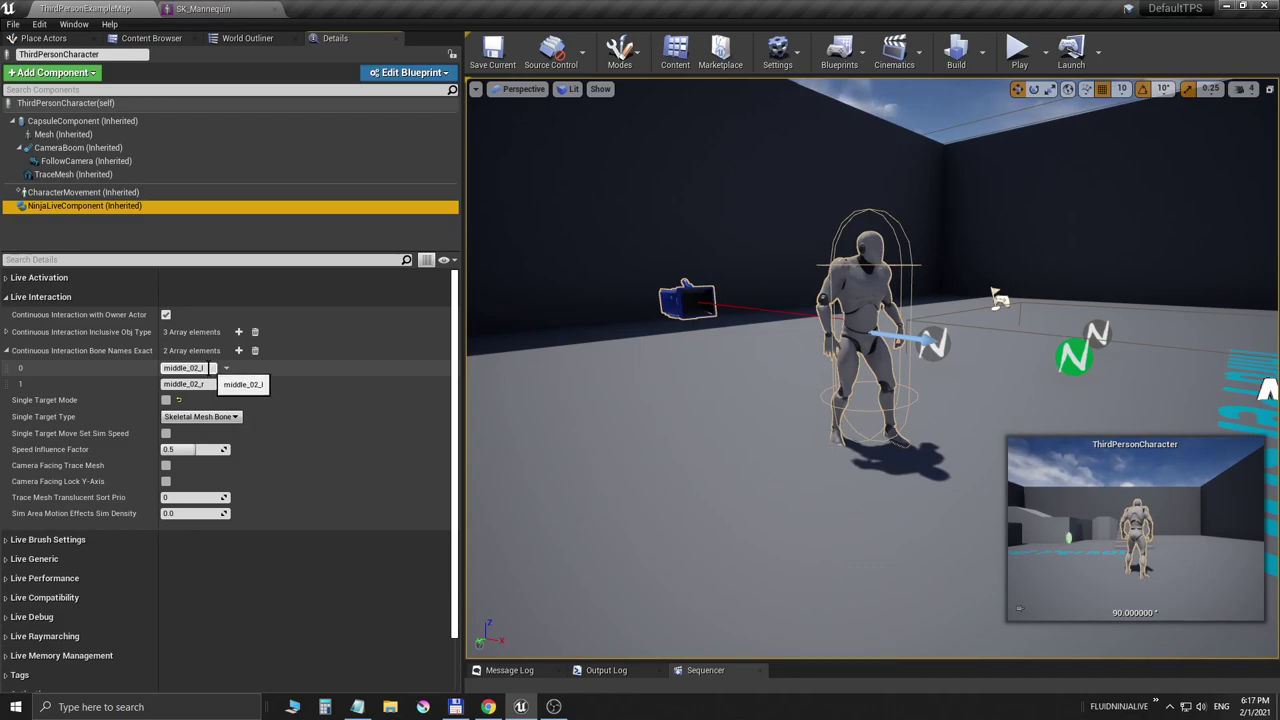
click(205, 368)
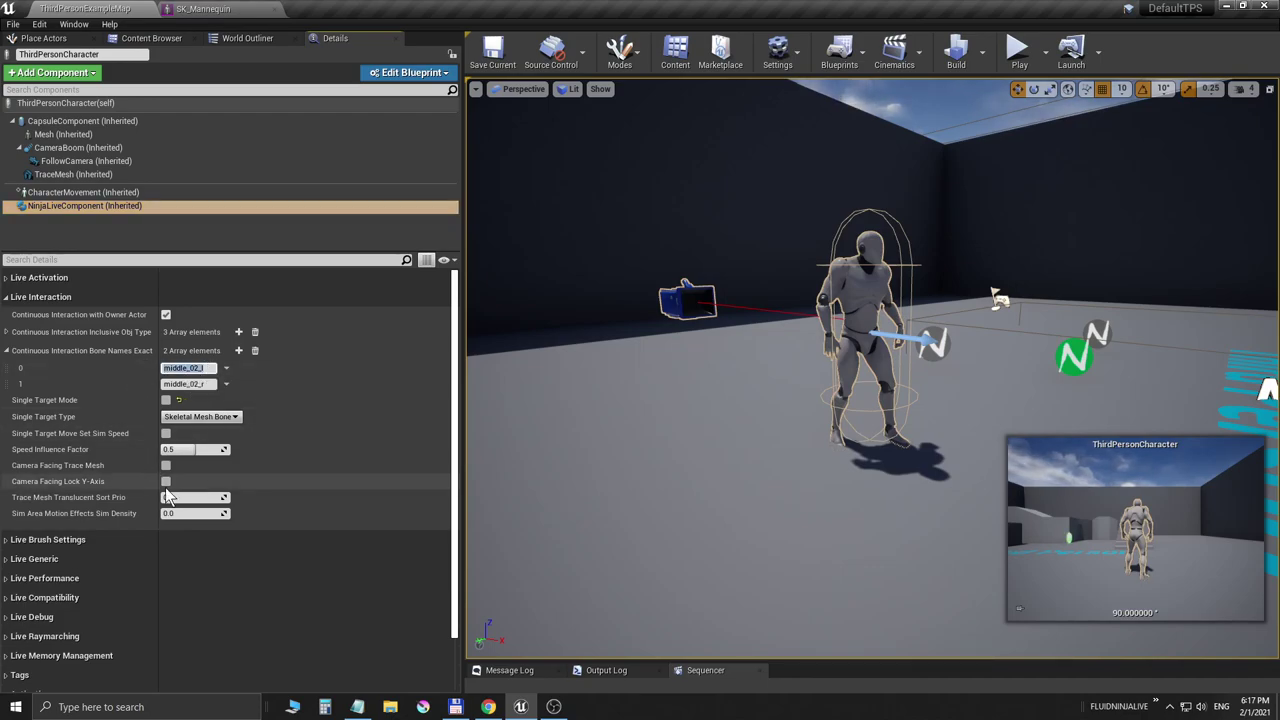
text(eye)
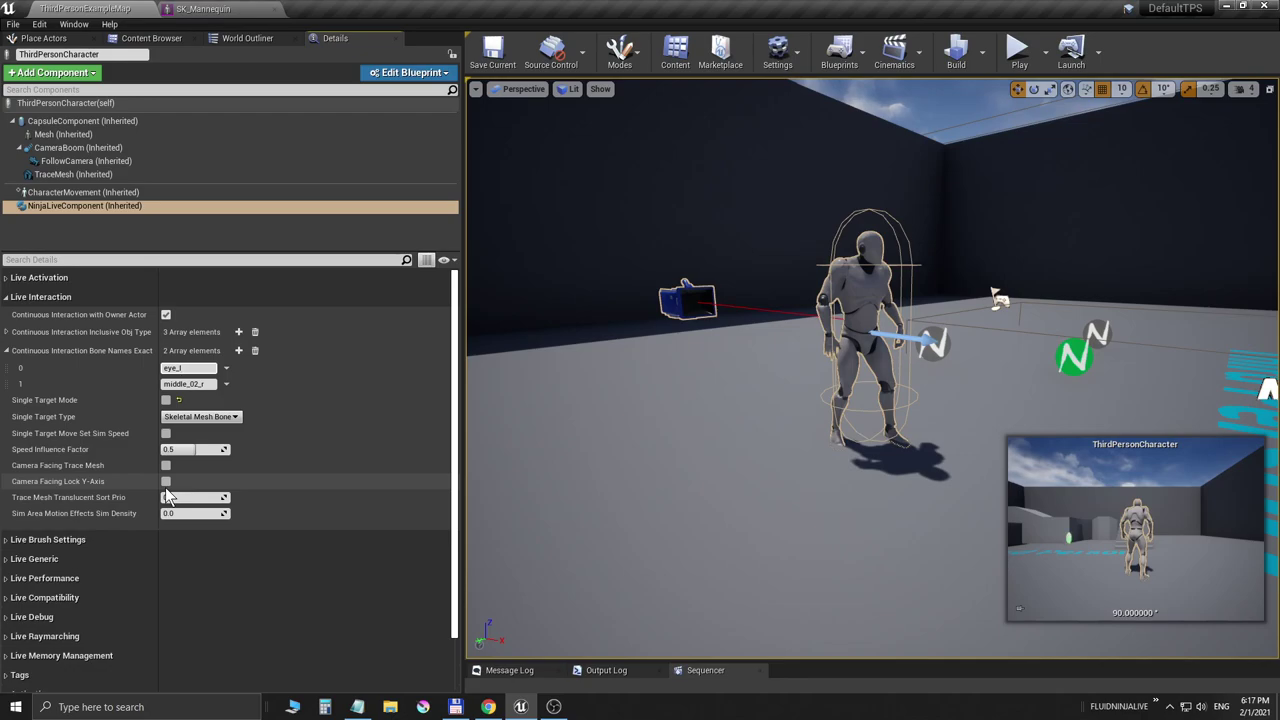
drag(209, 384, 134, 382)
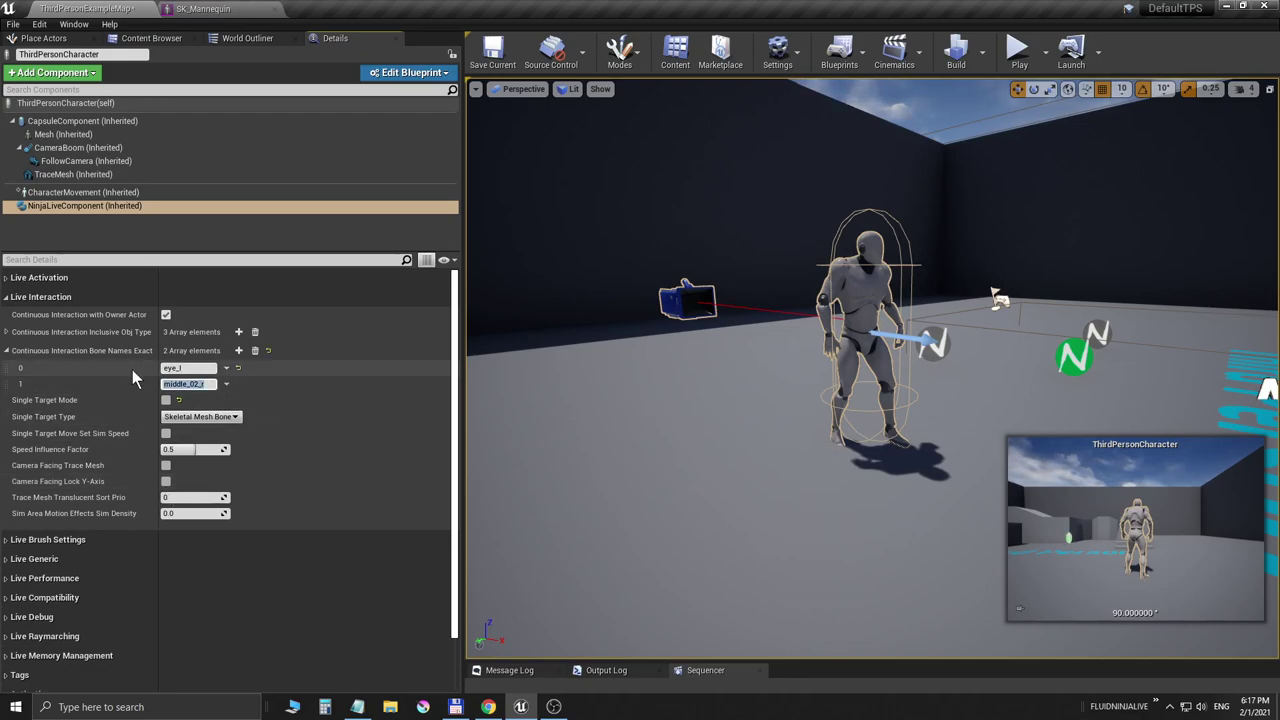
text(eye_)
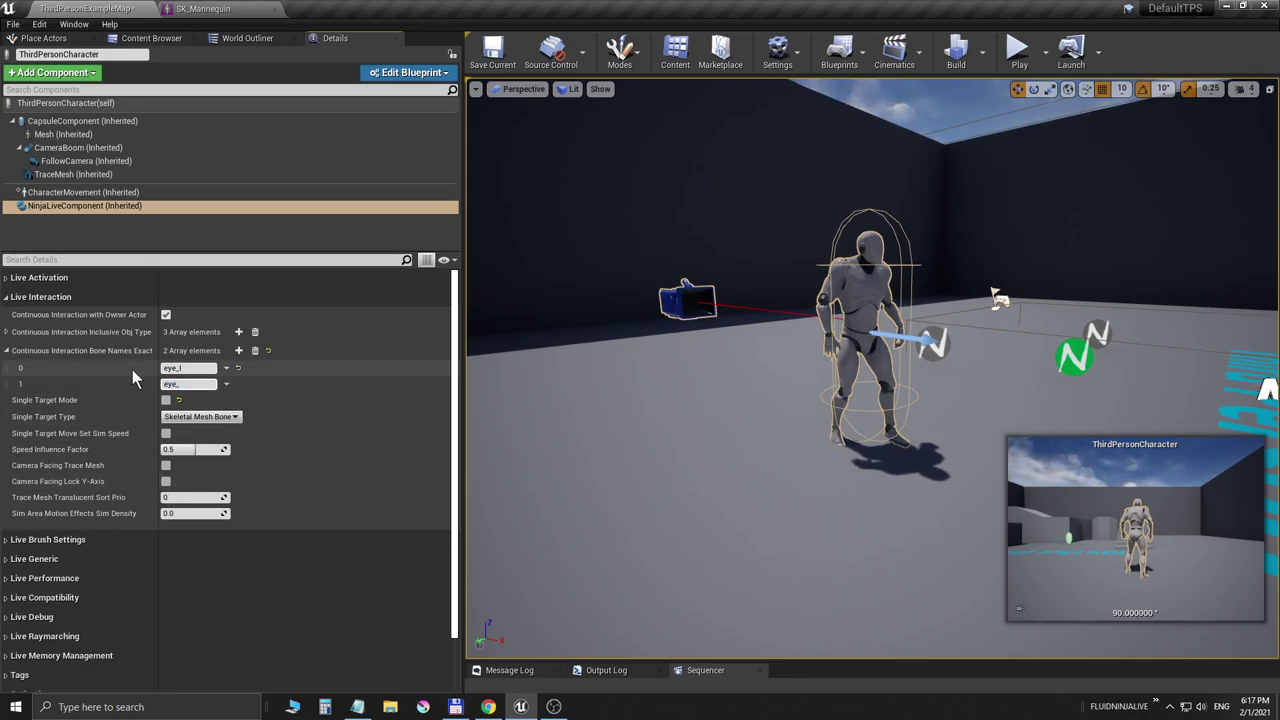
text(r)
key(Return)
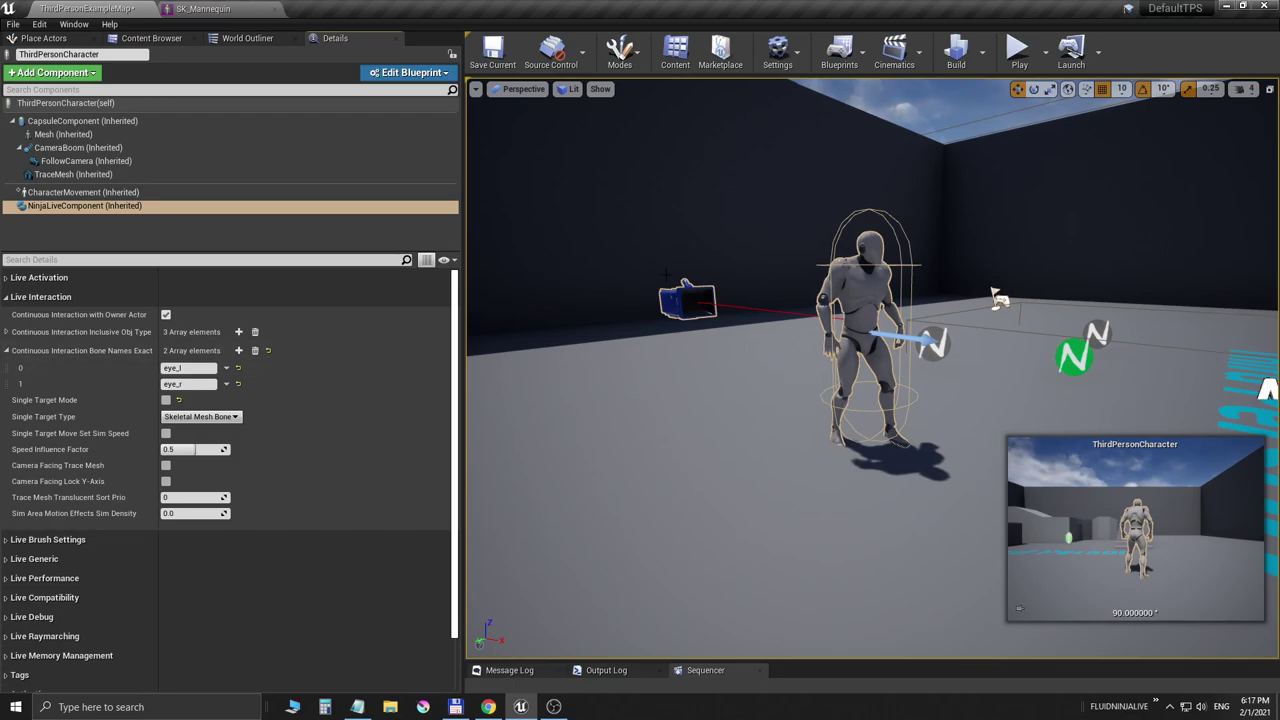
Play the level and walk the character around to examine the fluid effect at its eyes, ending the play session when done.
key(alt+p)
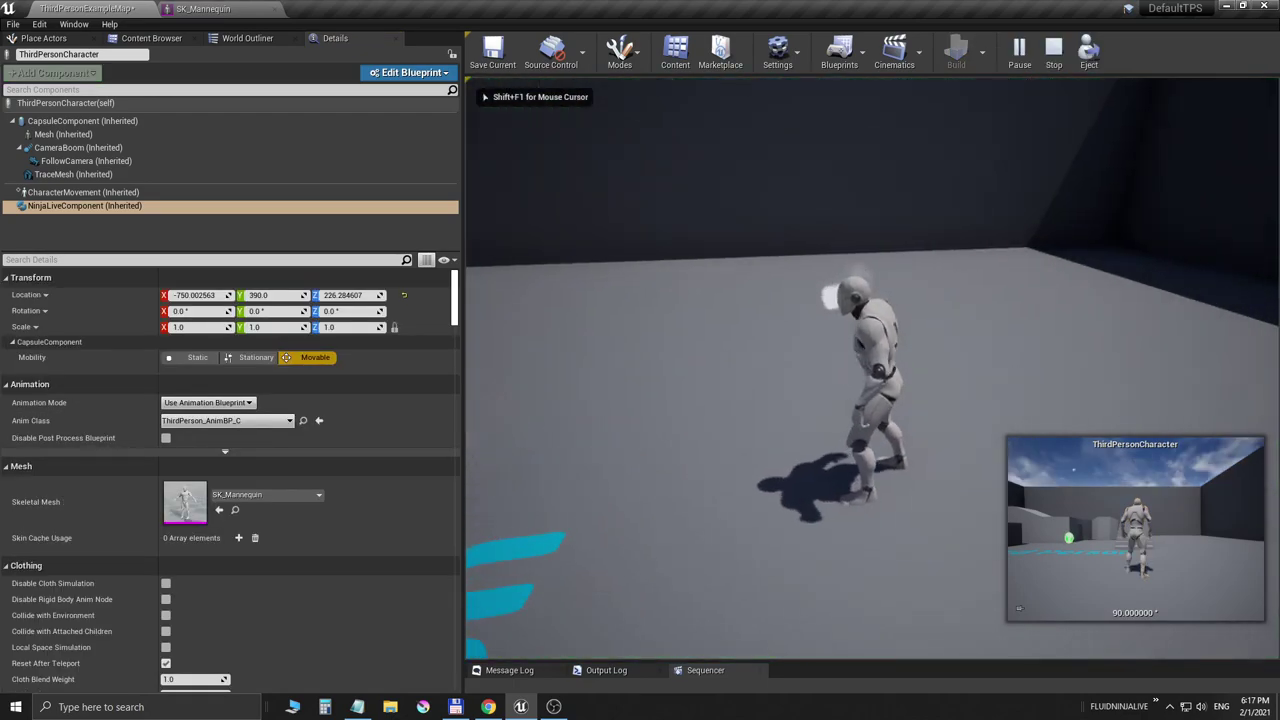
key(w)
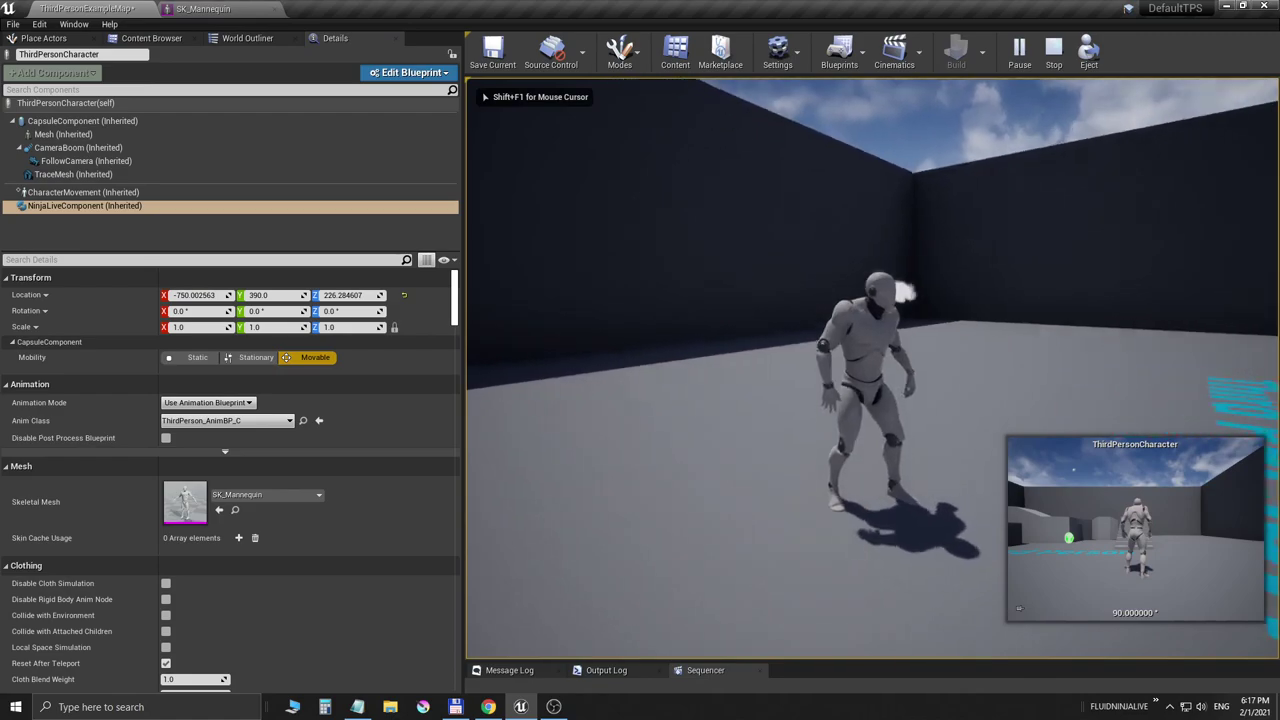
key(w)
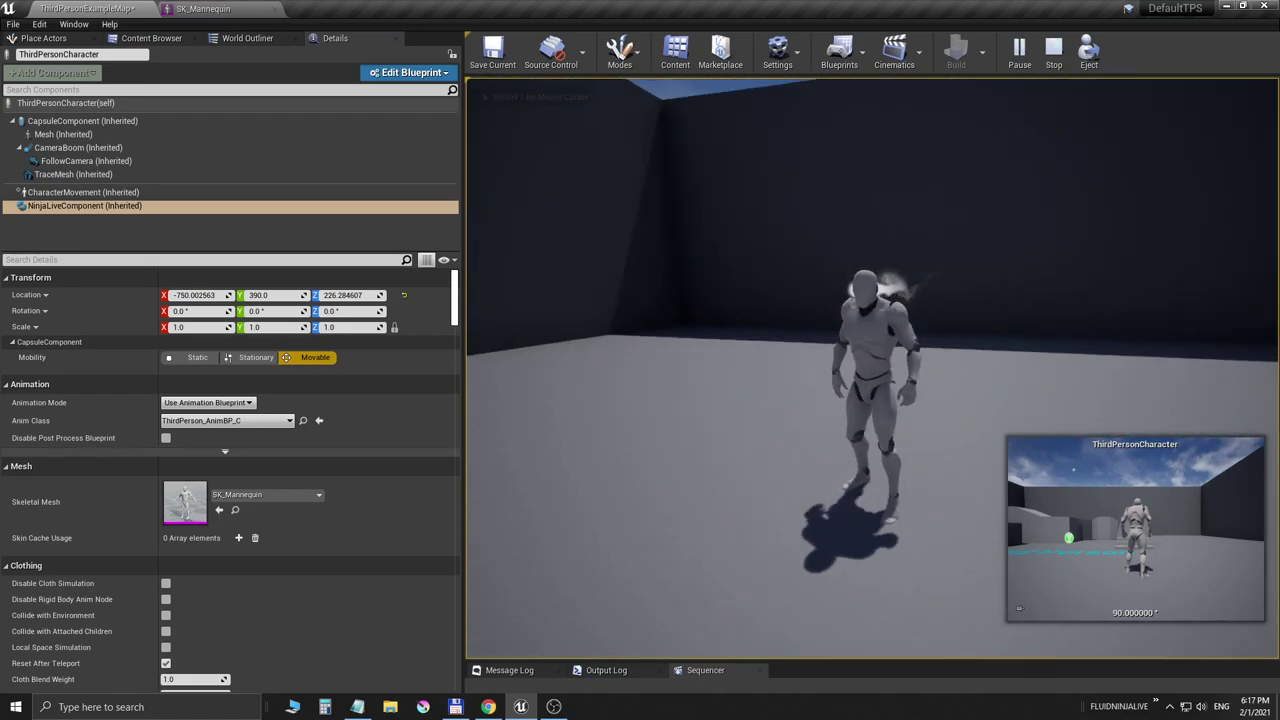
key(s)
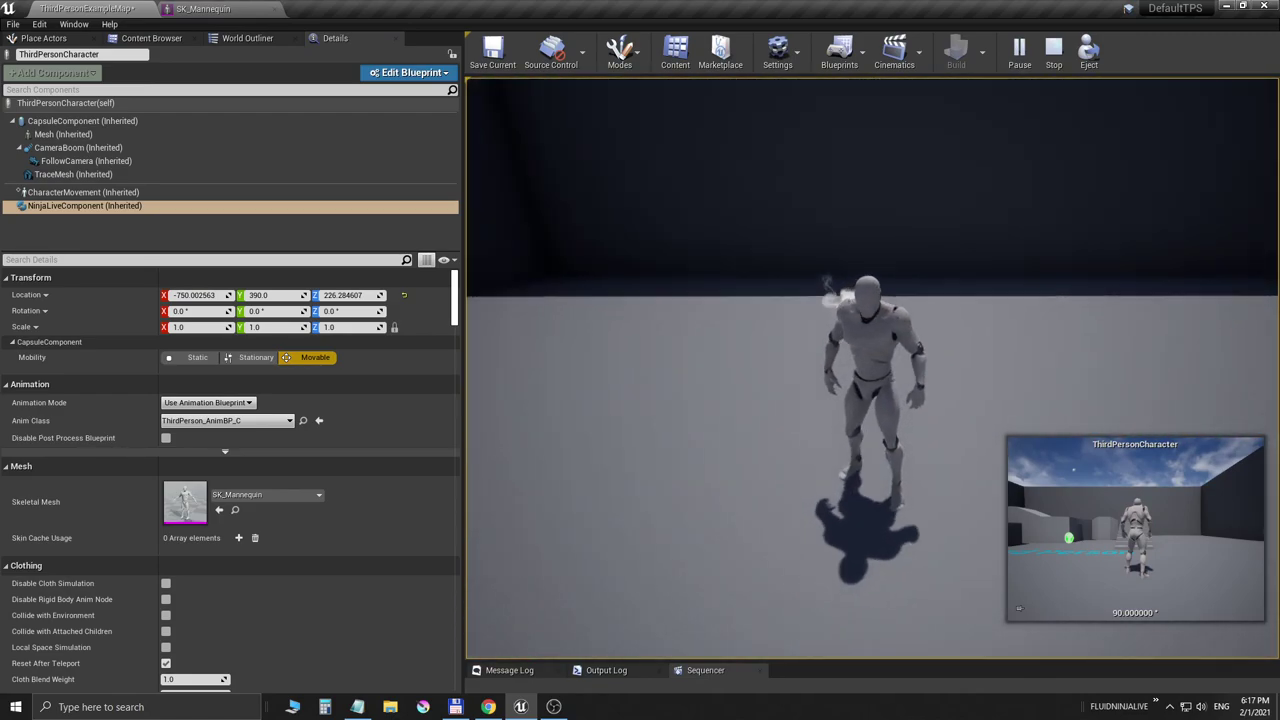
key(s)
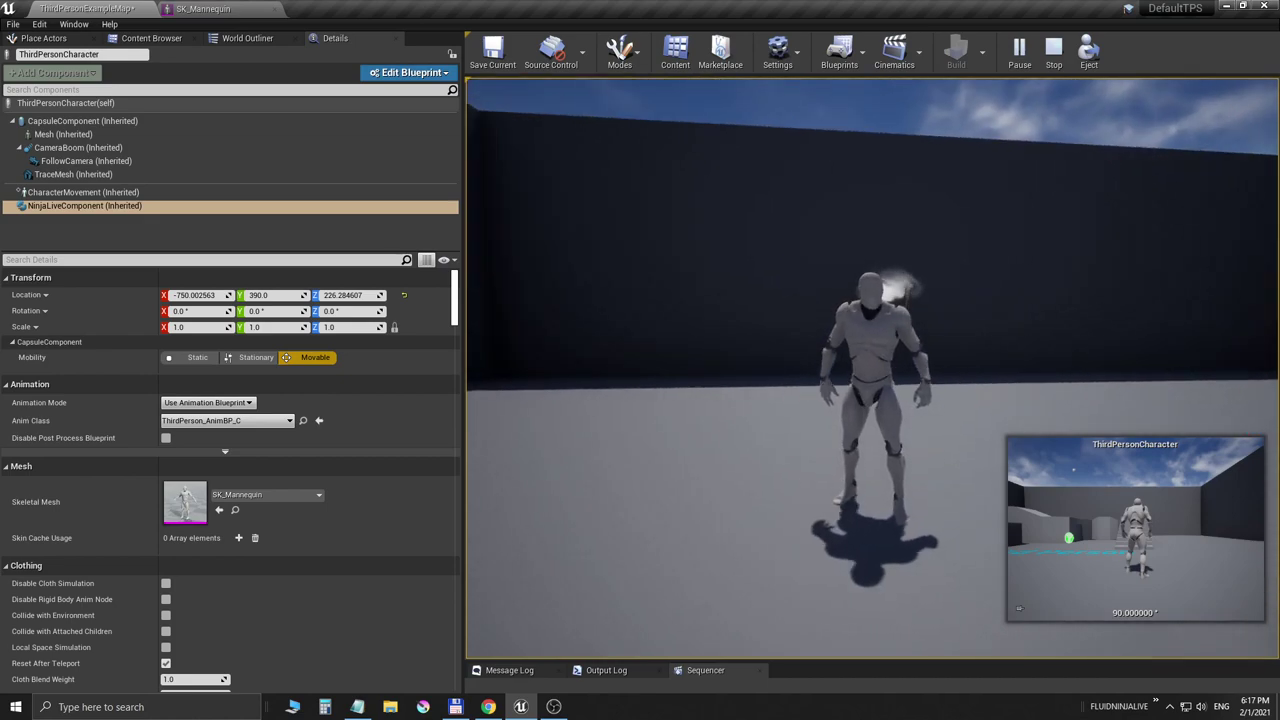
key(s)
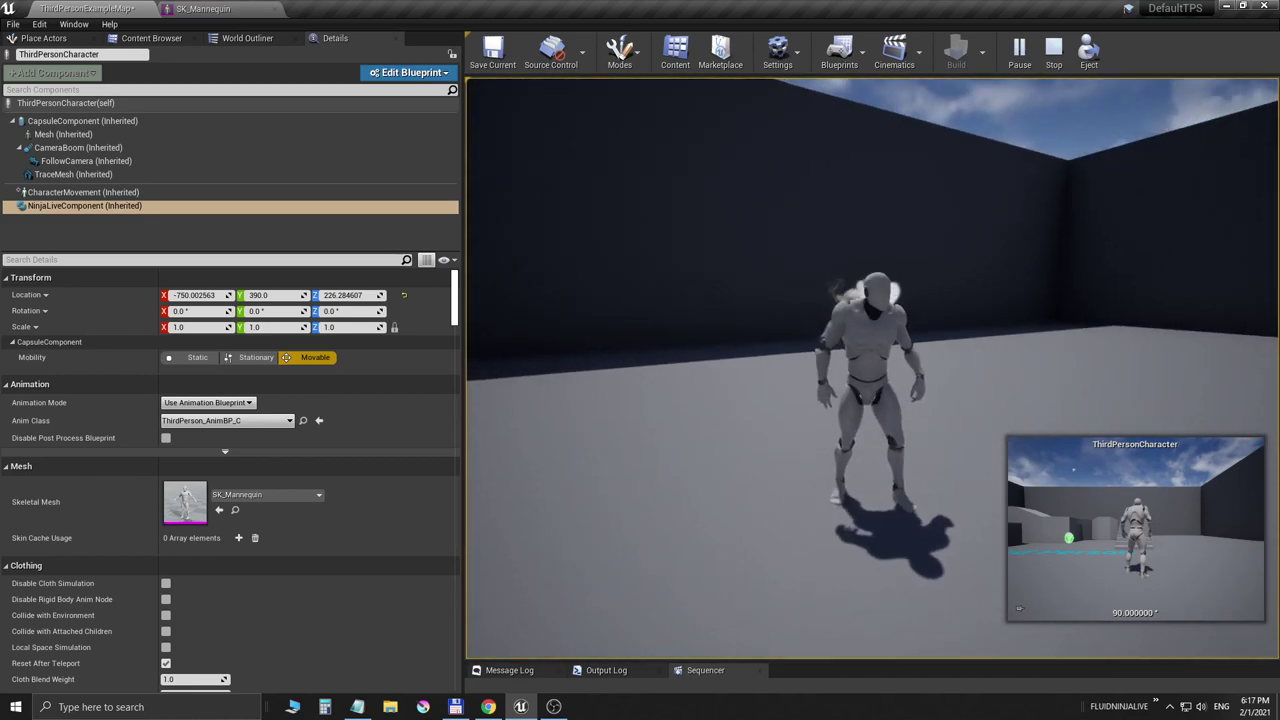
key(Escape)
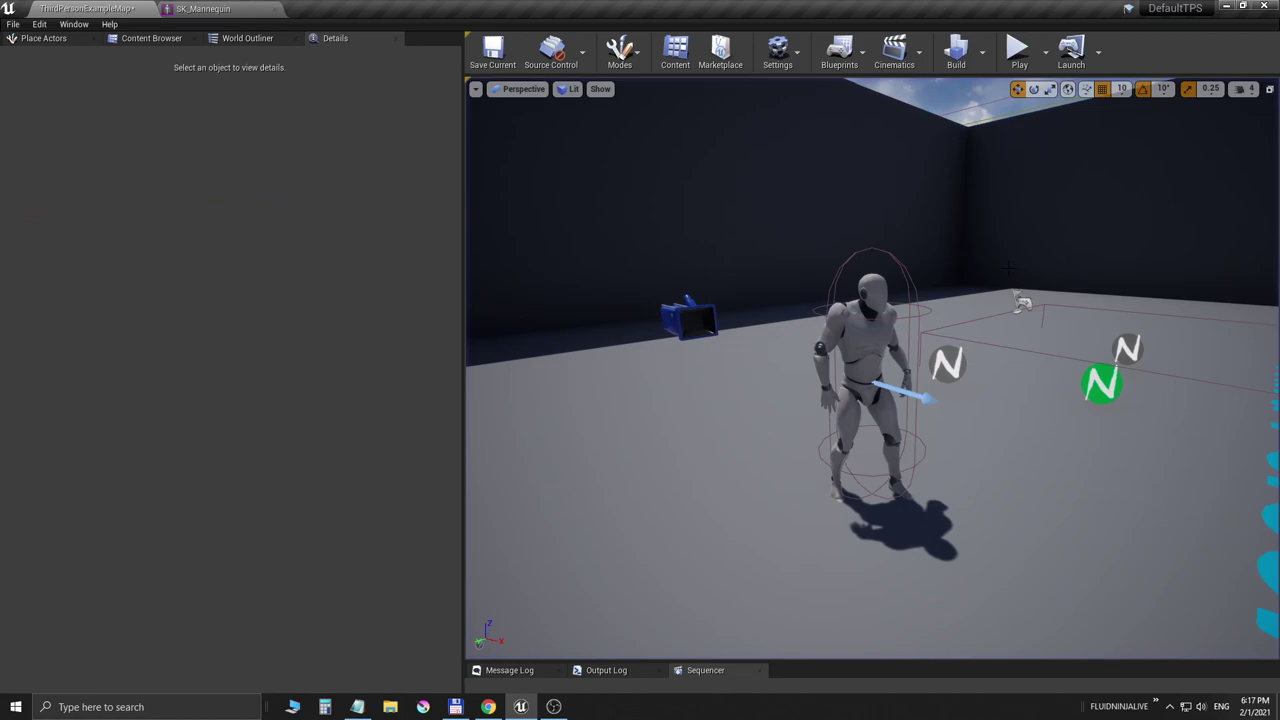
In the ThirdPersonCharacter's NinjaLiveComponent, set Output Material Selected to 0 under Live Generic.
middle_drag(1008, 268, 913, 306)
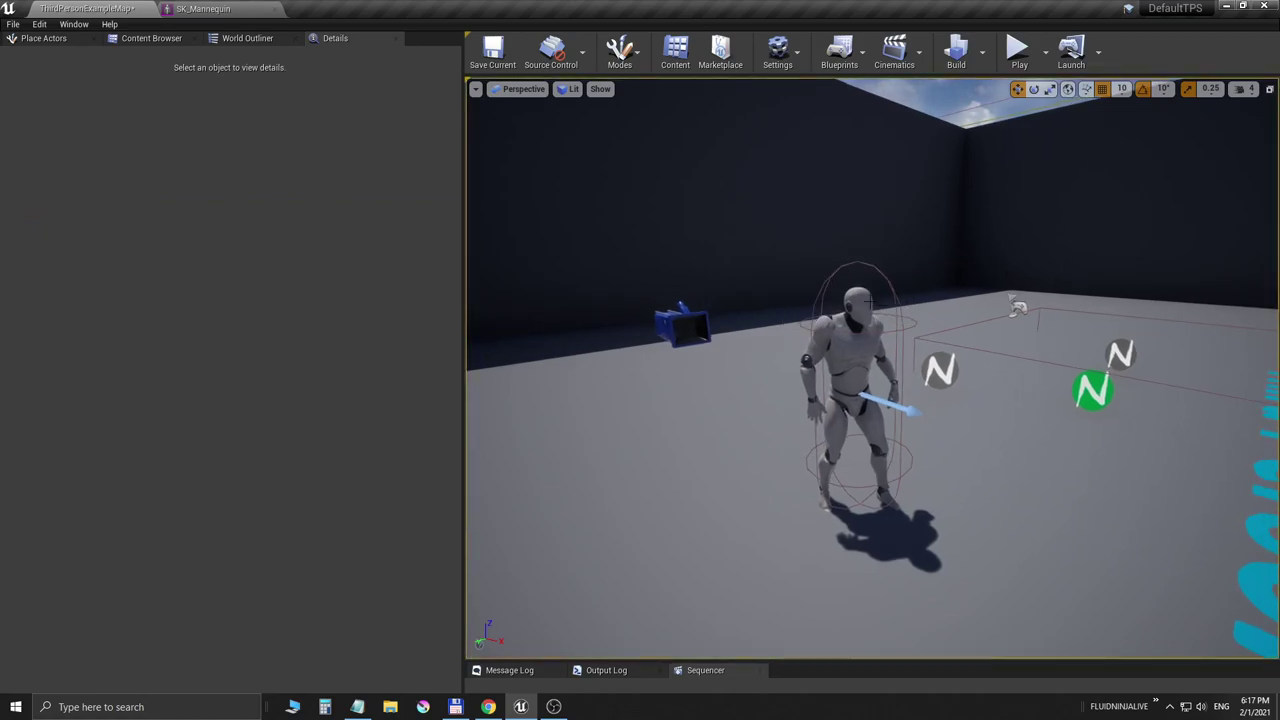
click(868, 302)
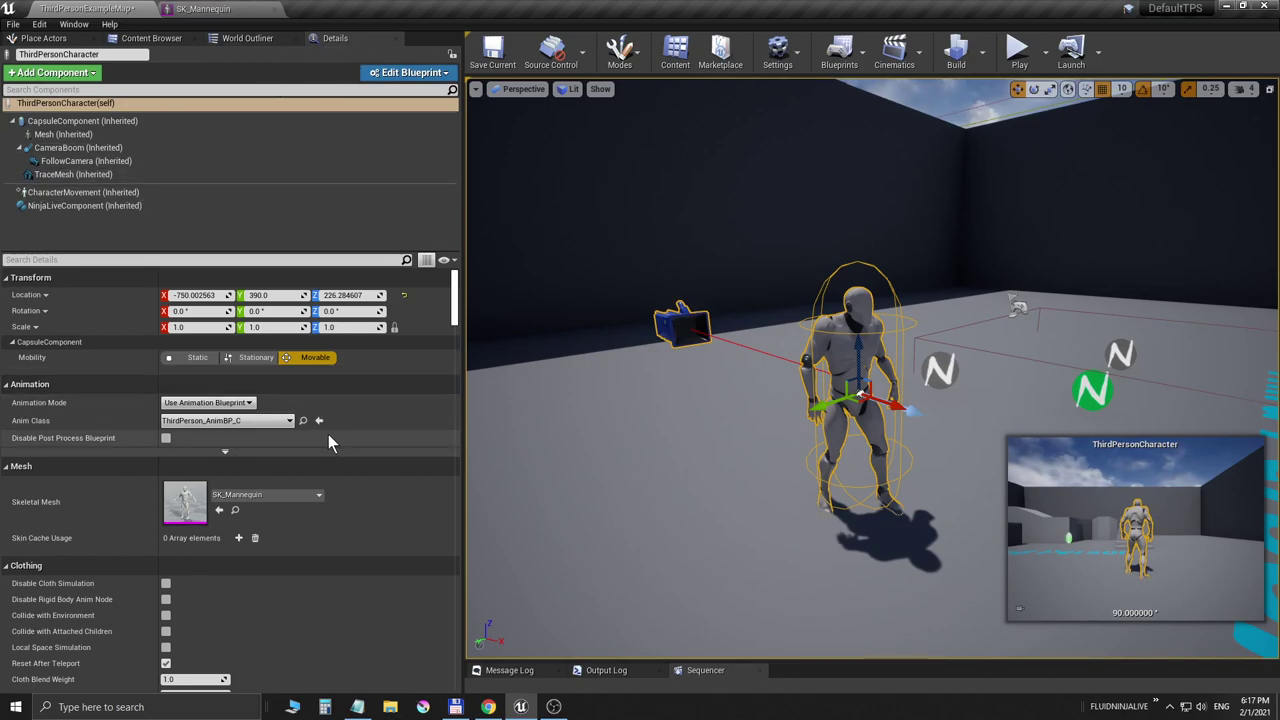
click(86, 205)
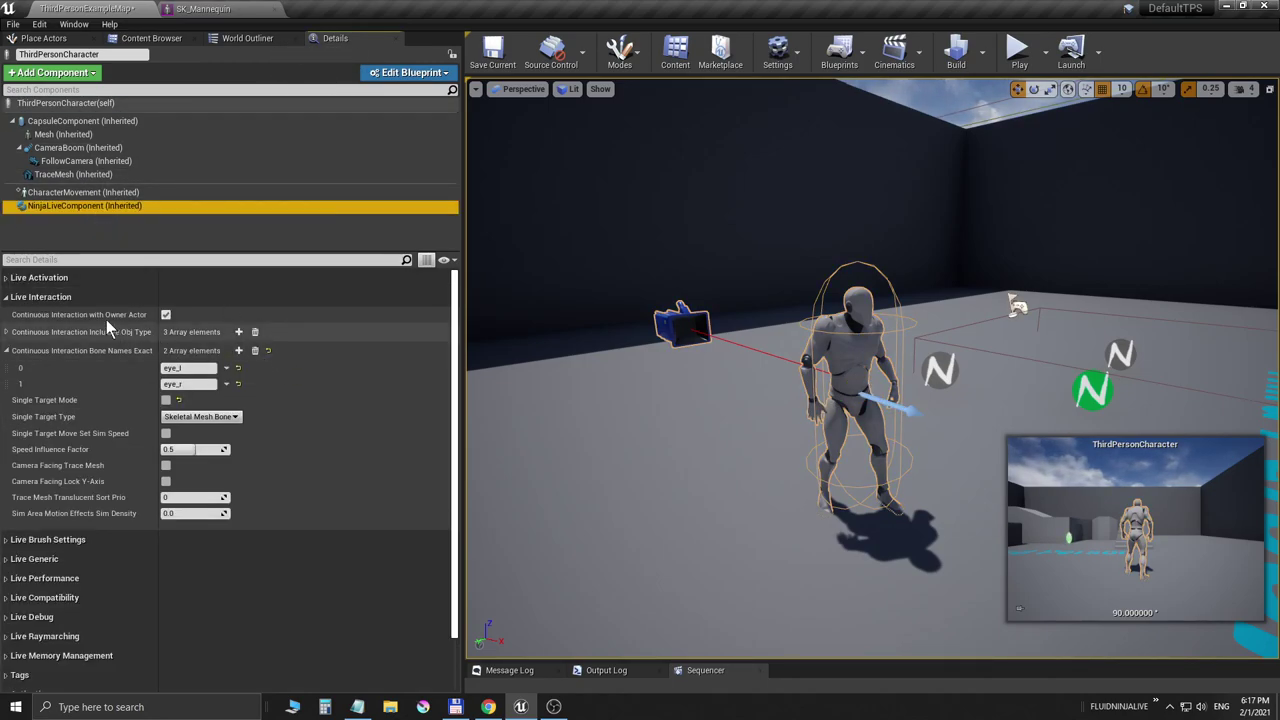
click(66, 297)
click(52, 336)
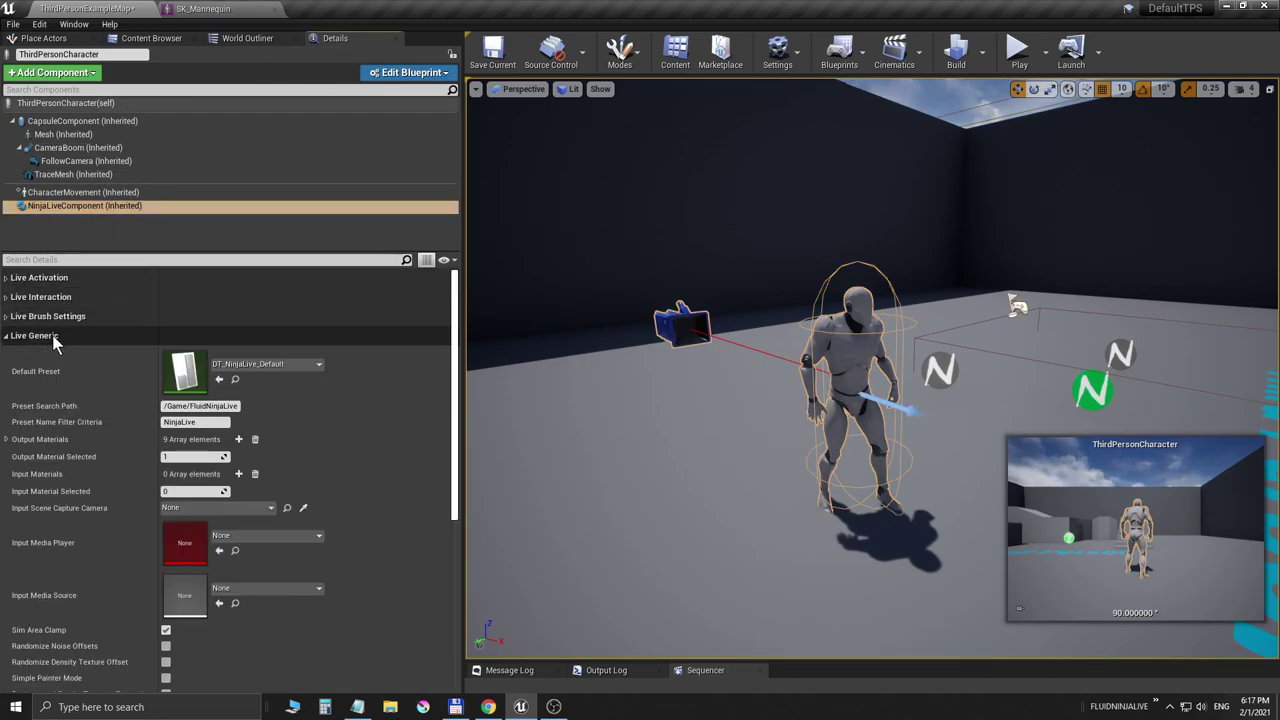
click(185, 456)
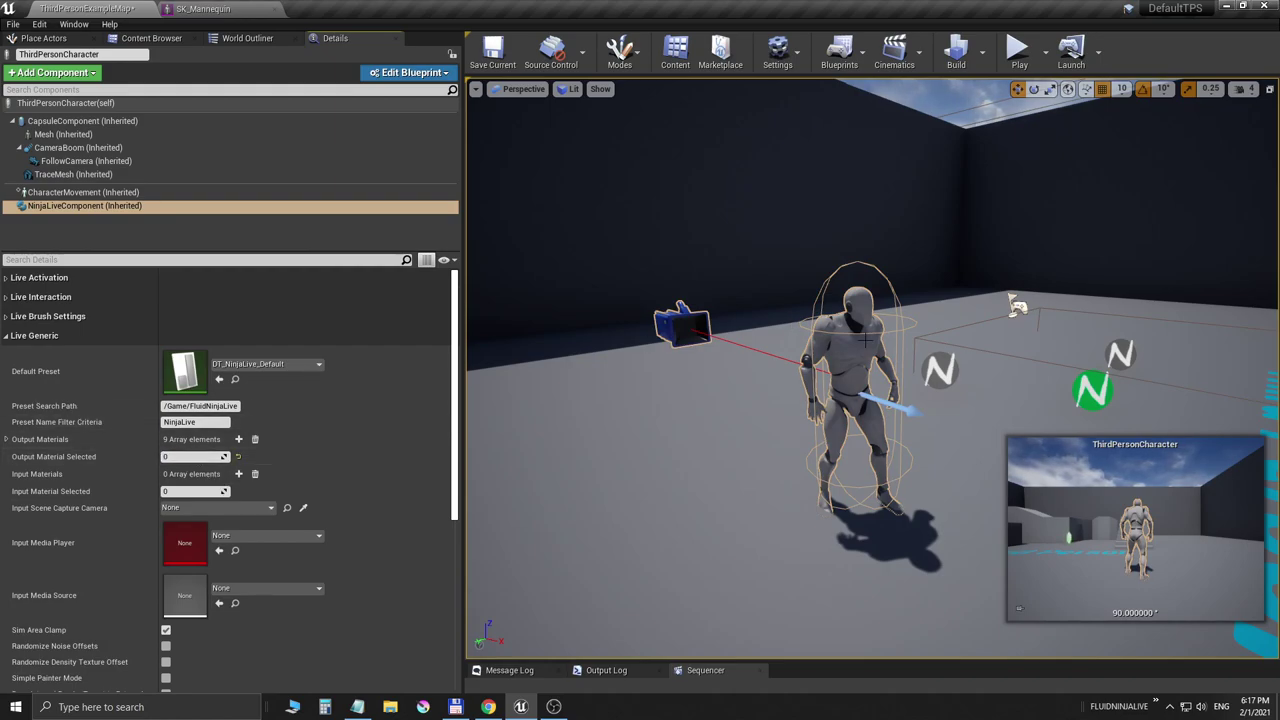
Play the level and walk the character in several directions to examine the trace mesh plane and fluid around its head, then end the play session.
right_drag(794, 322, 776, 323)
key(alt+p)
click(772, 323)
key(w)
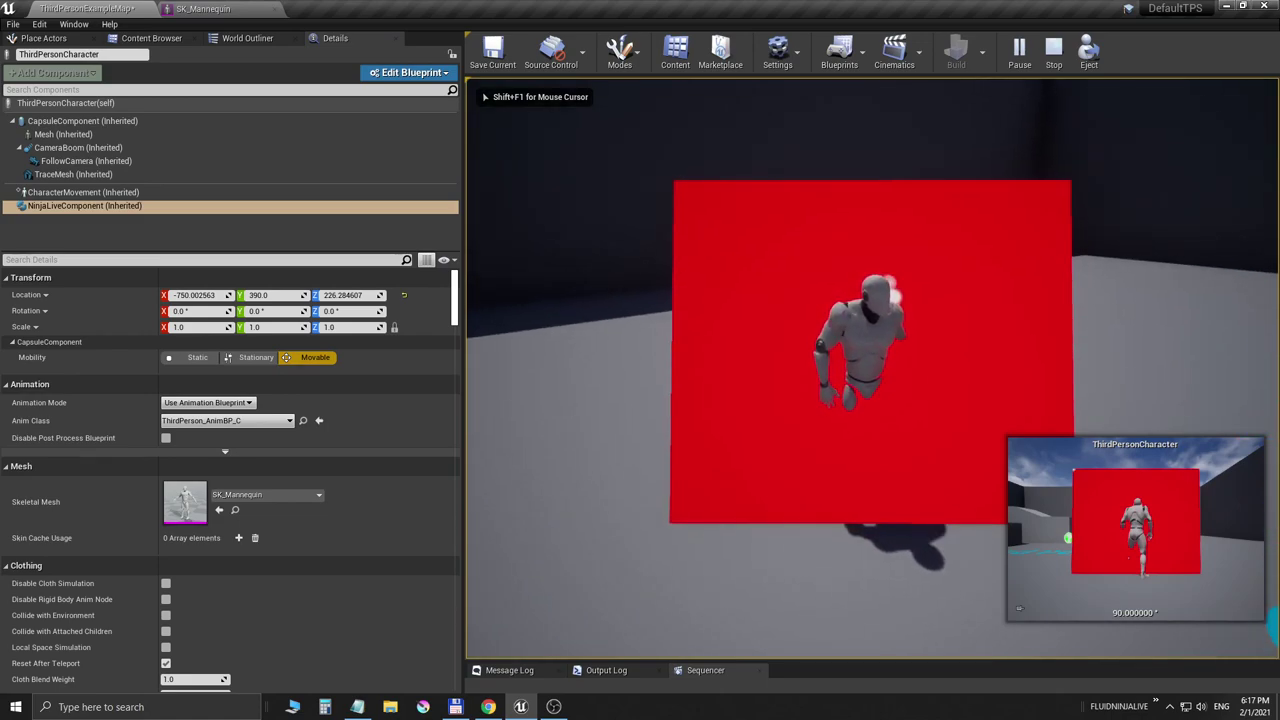
key(shift+F1)
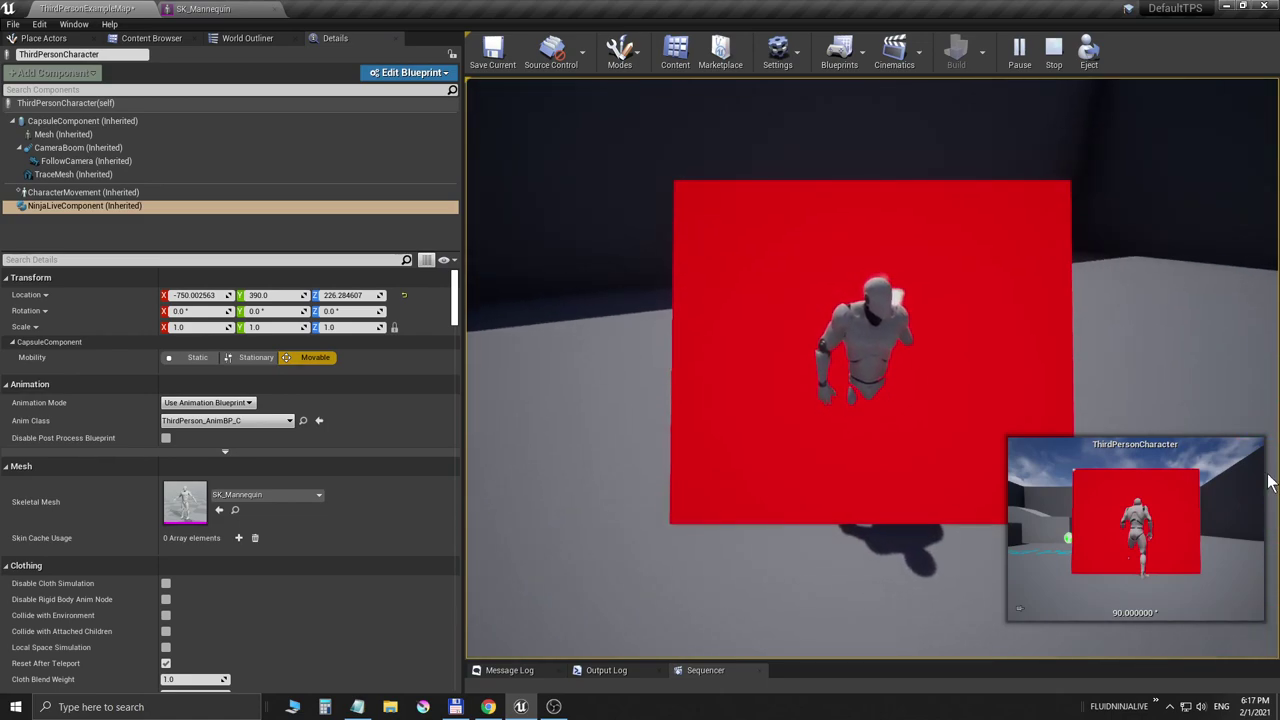
click(926, 347)
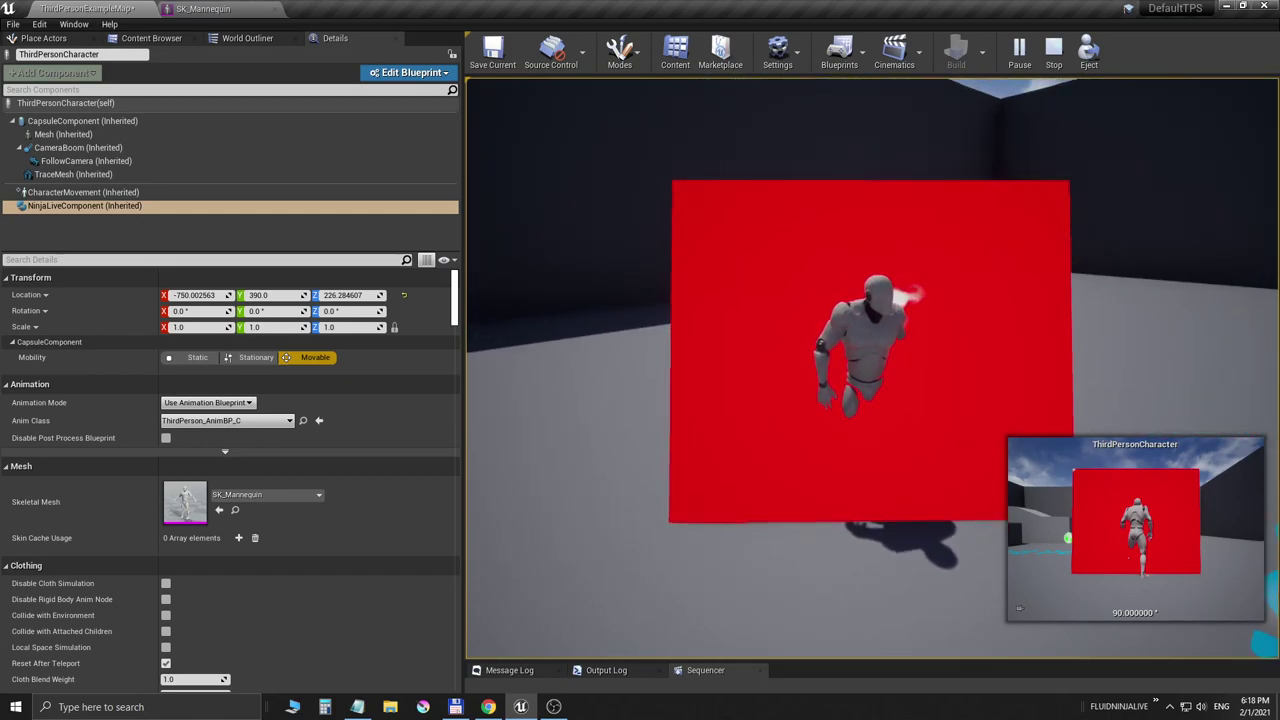
key(a)
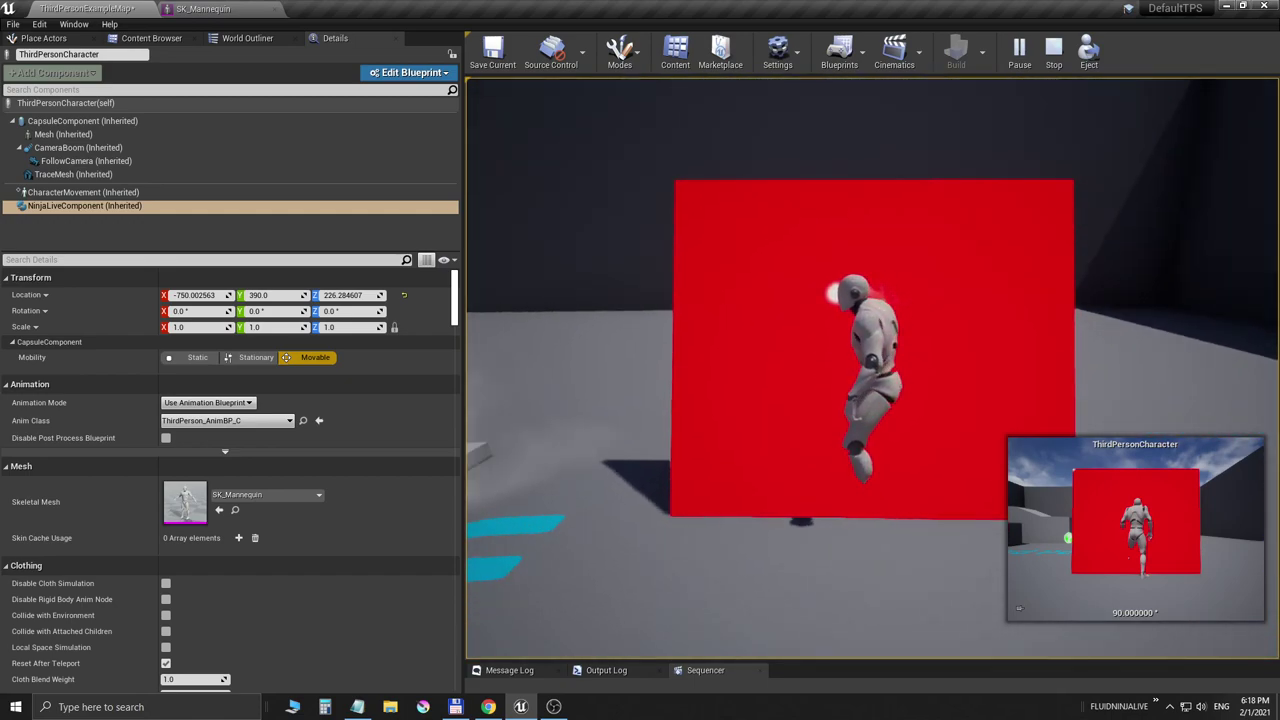
key(w)
key(a)
key(s)
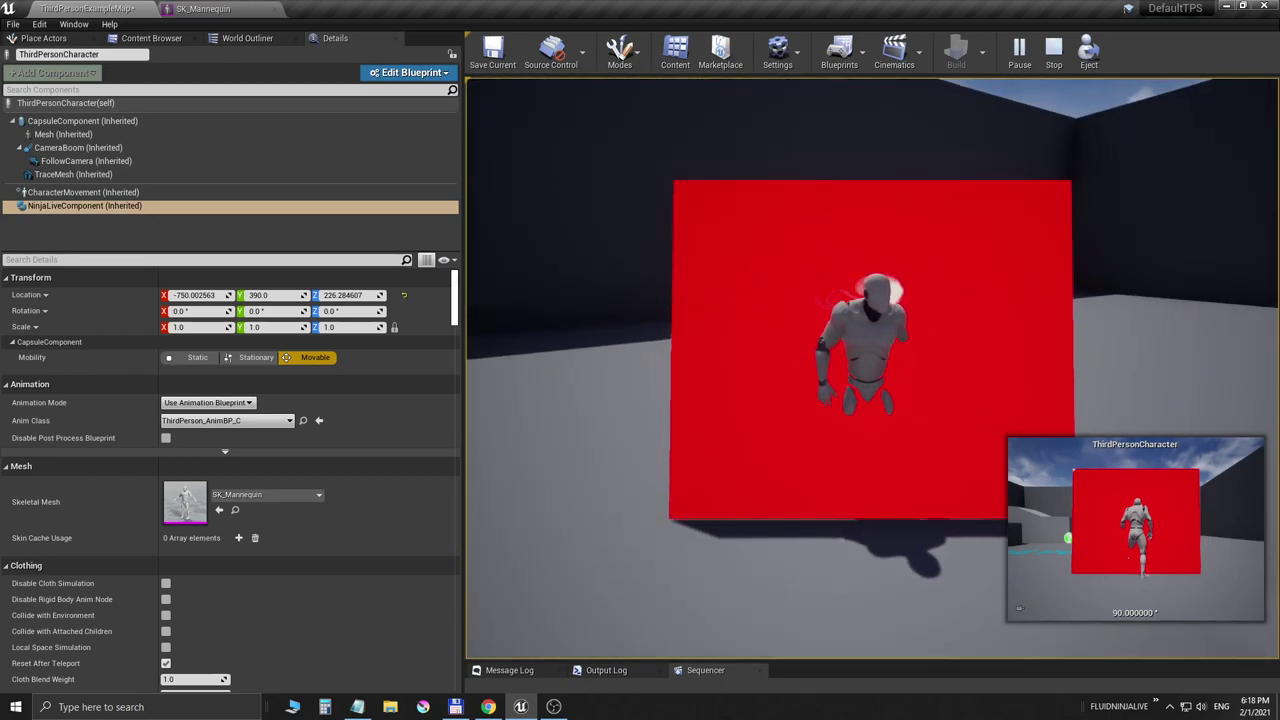
key(a)
key(s)
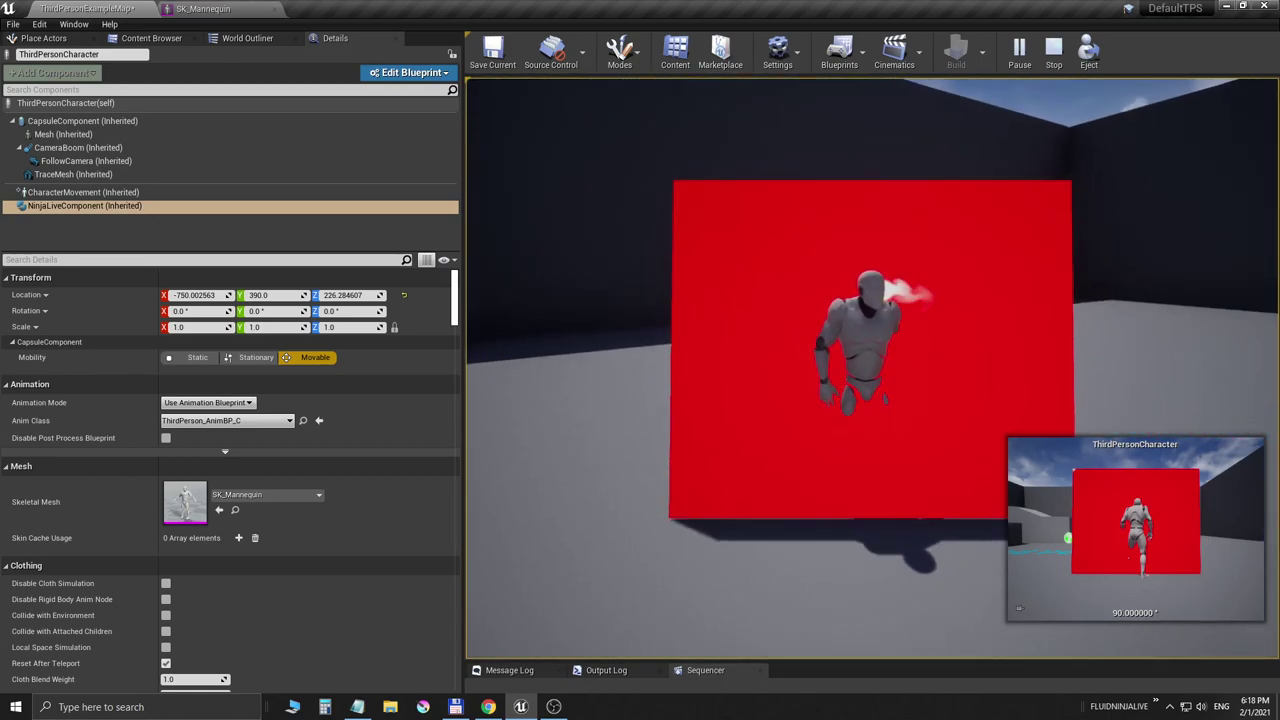
key(Escape)
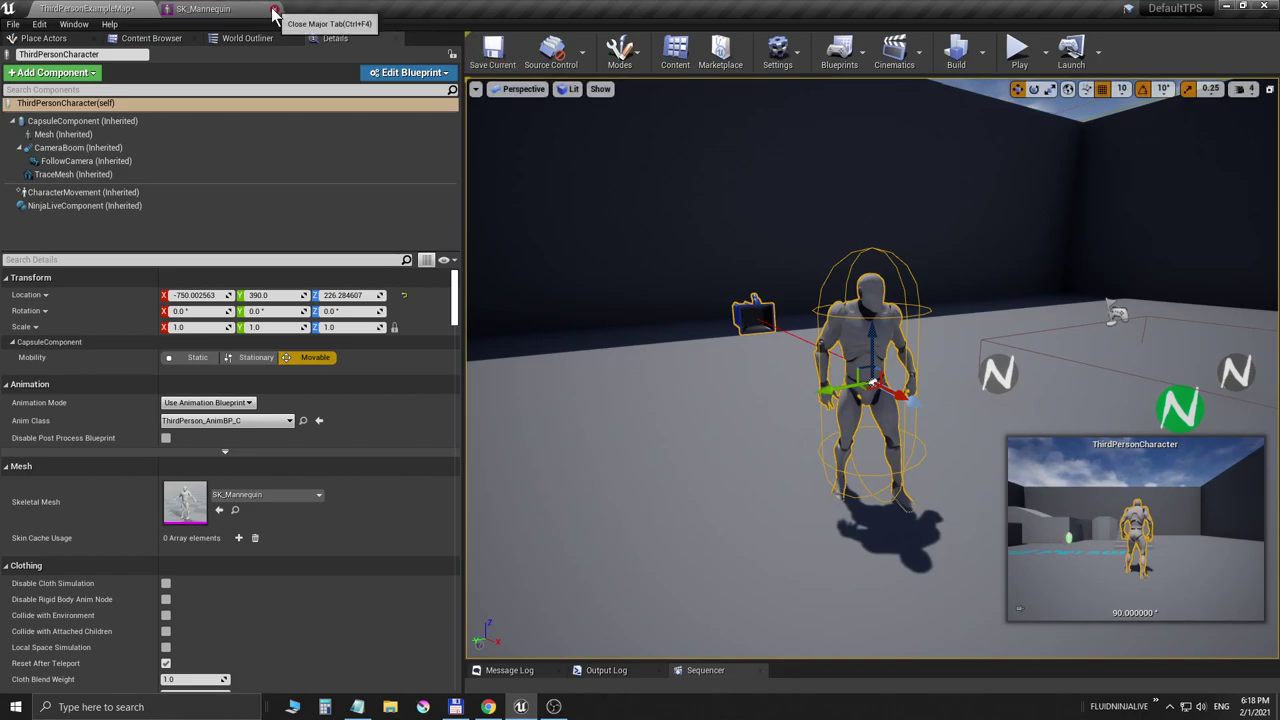
Open the ThirdPersonCharacter blueprint for editing and show the details of its NinjaLiveComponent and TraceMesh components.
click(391, 75)
click(406, 97)
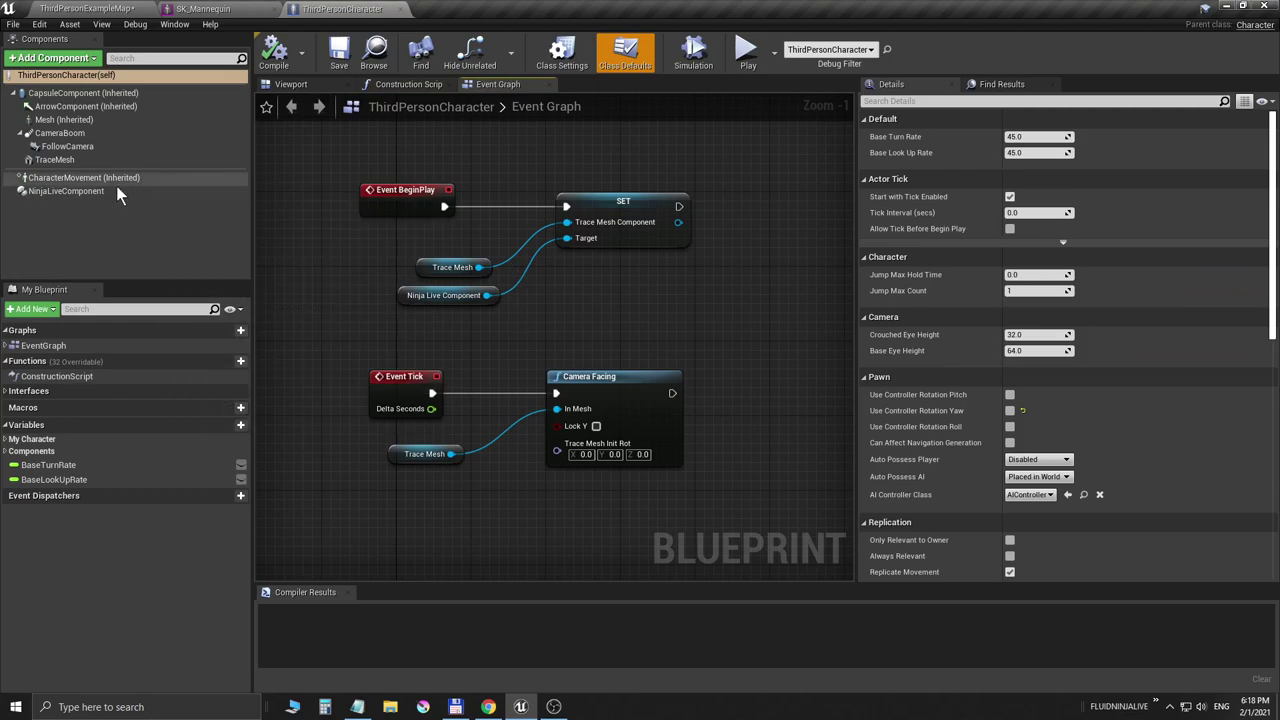
click(98, 192)
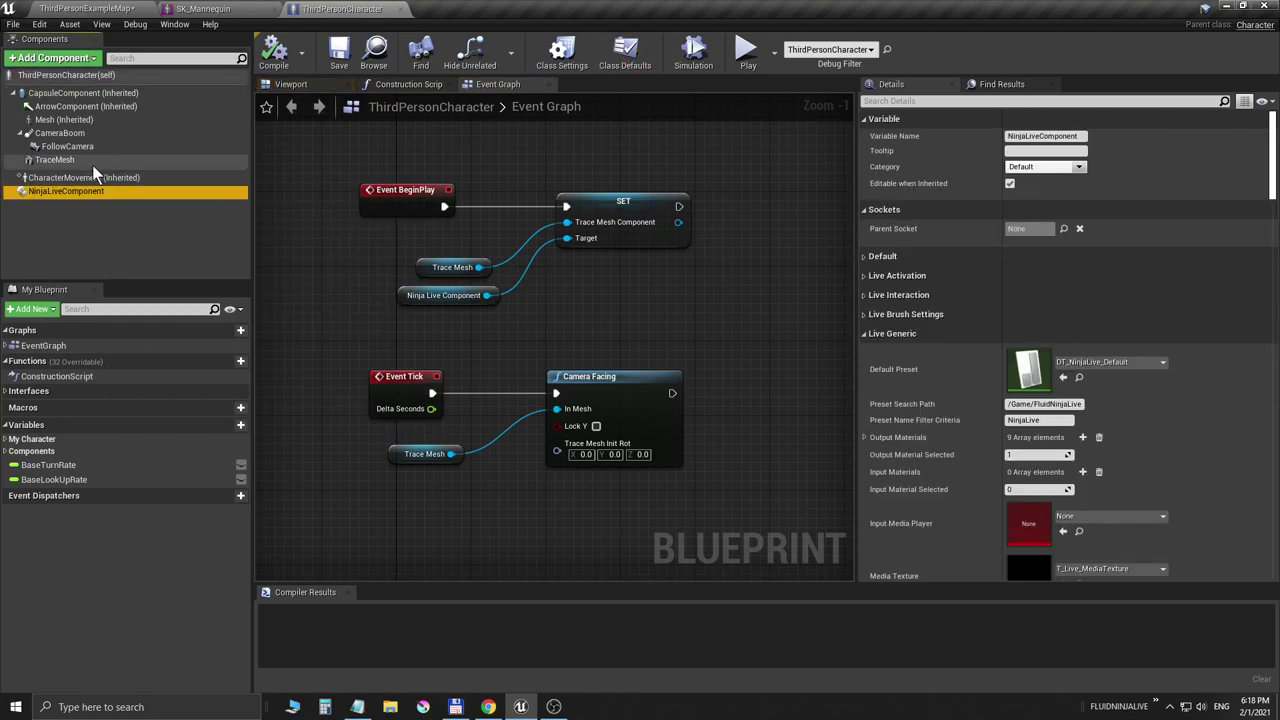
click(73, 162)
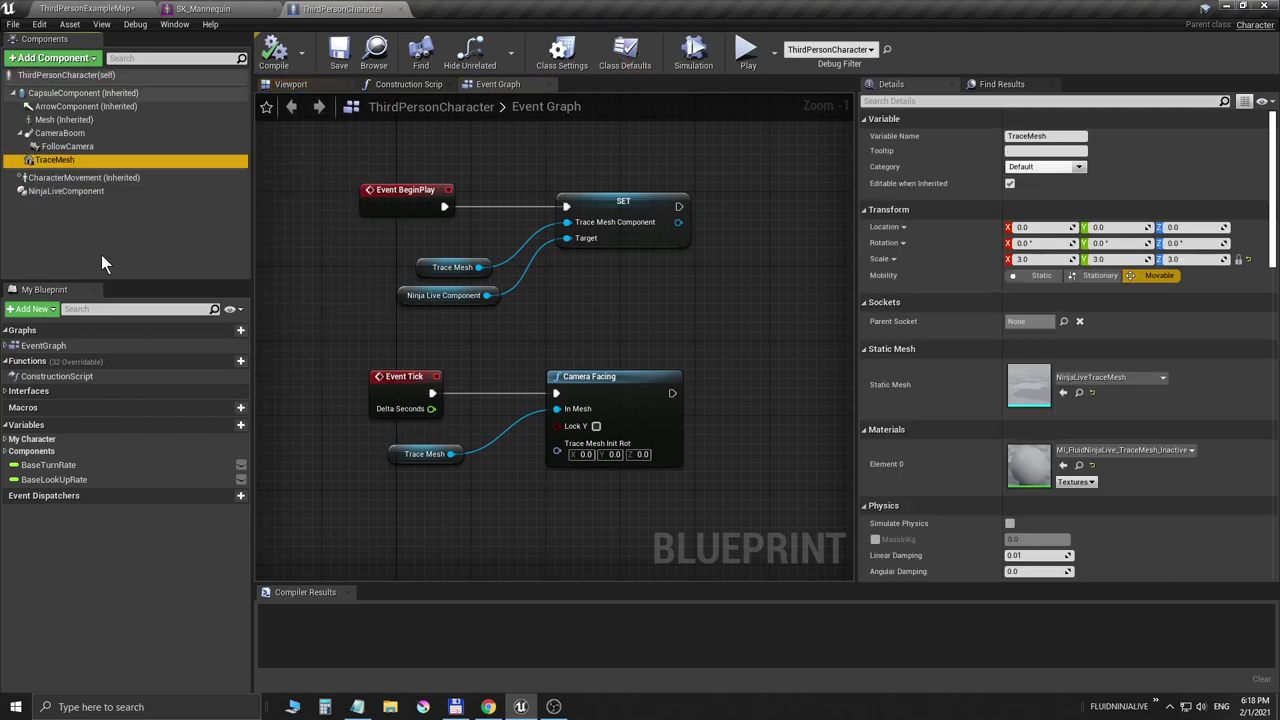
Reparent the TraceMesh component from the CapsuleComponent to the character's inherited Mesh.
click(20, 133)
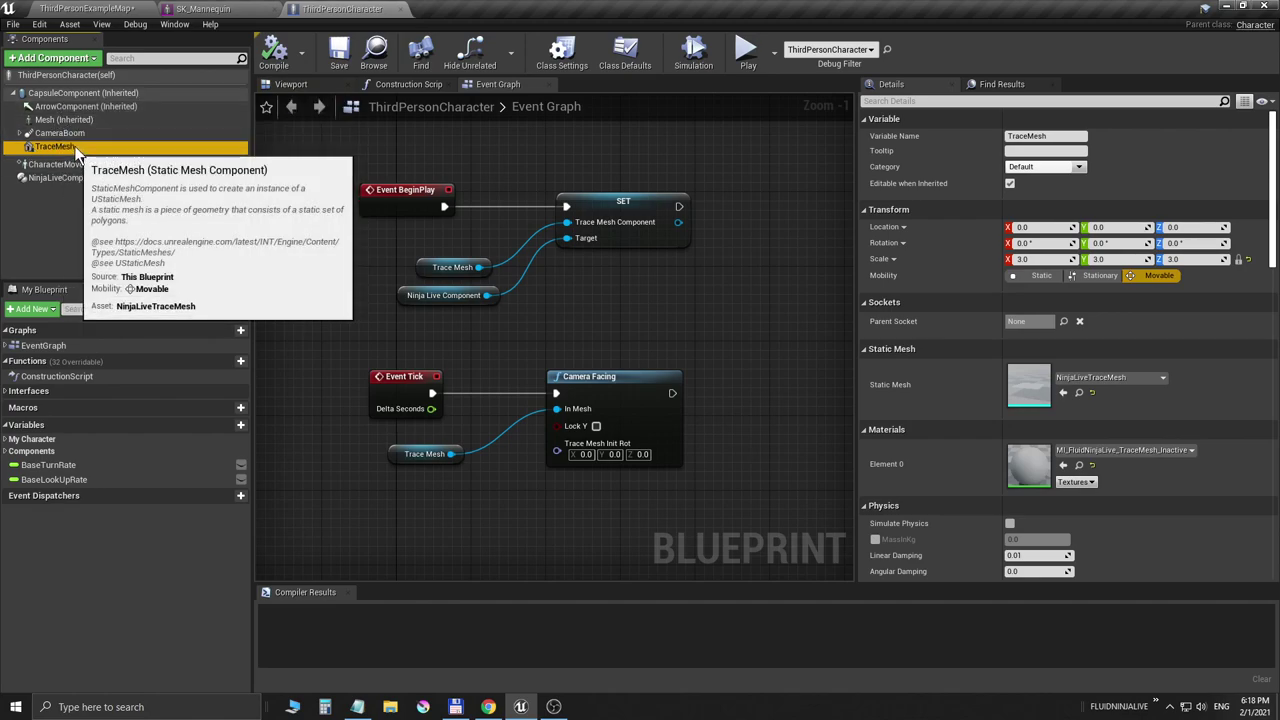
click(14, 93)
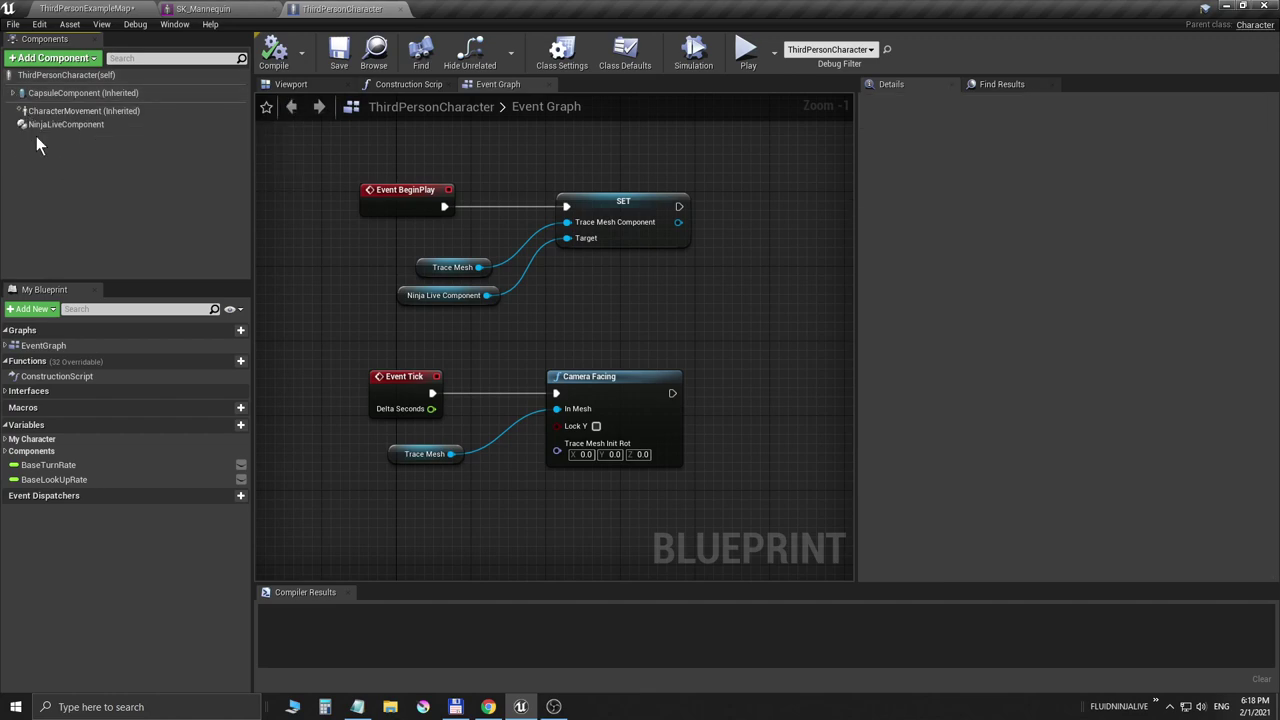
click(14, 93)
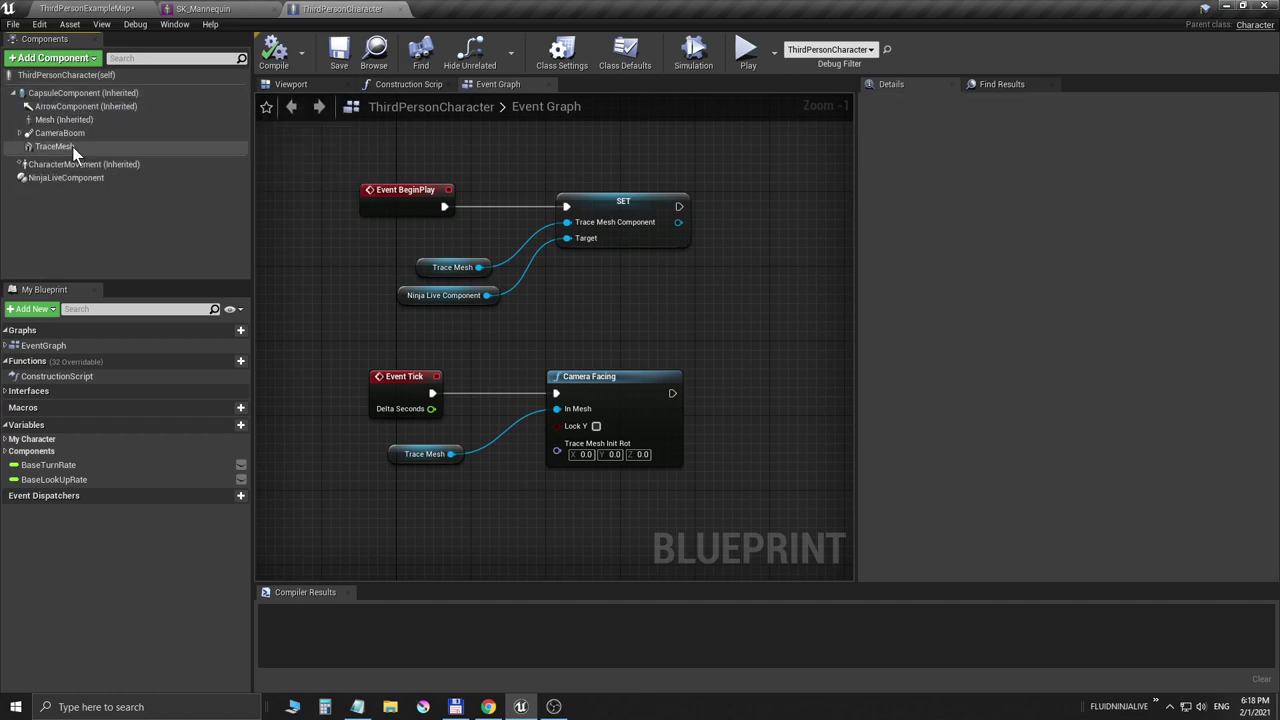
click(72, 146)
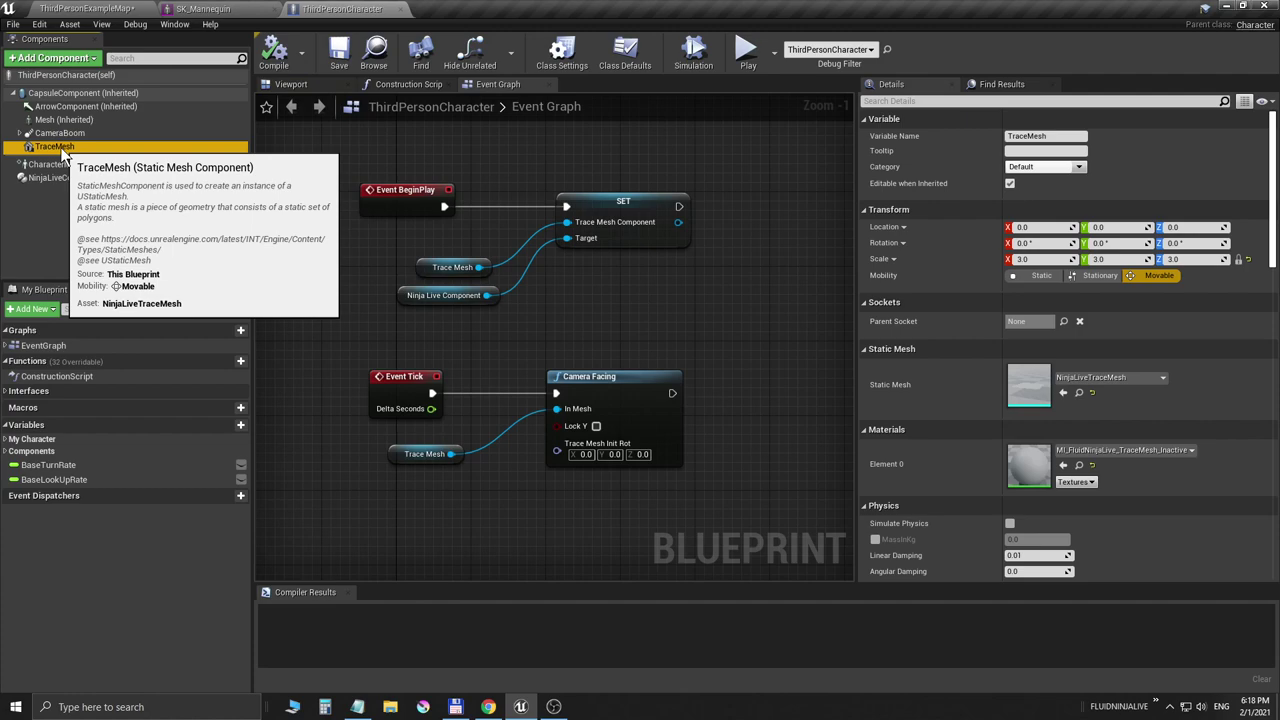
drag(61, 150, 62, 125)
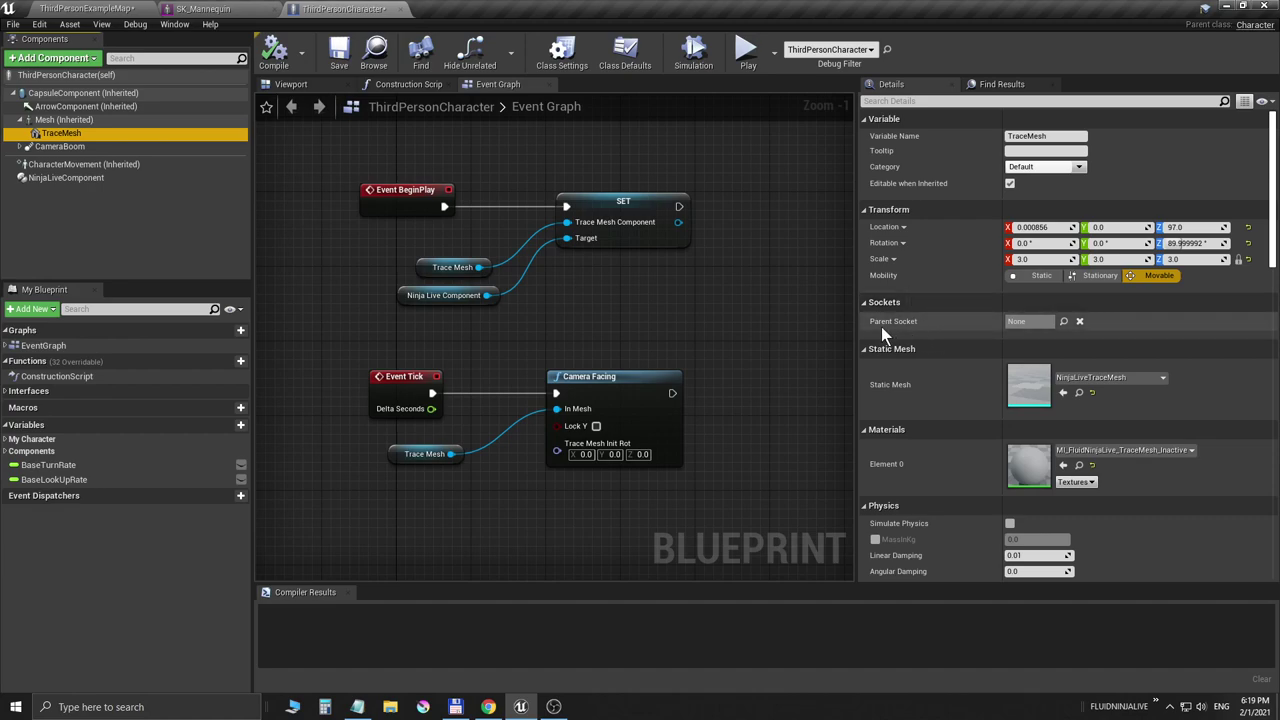
click(1037, 320)
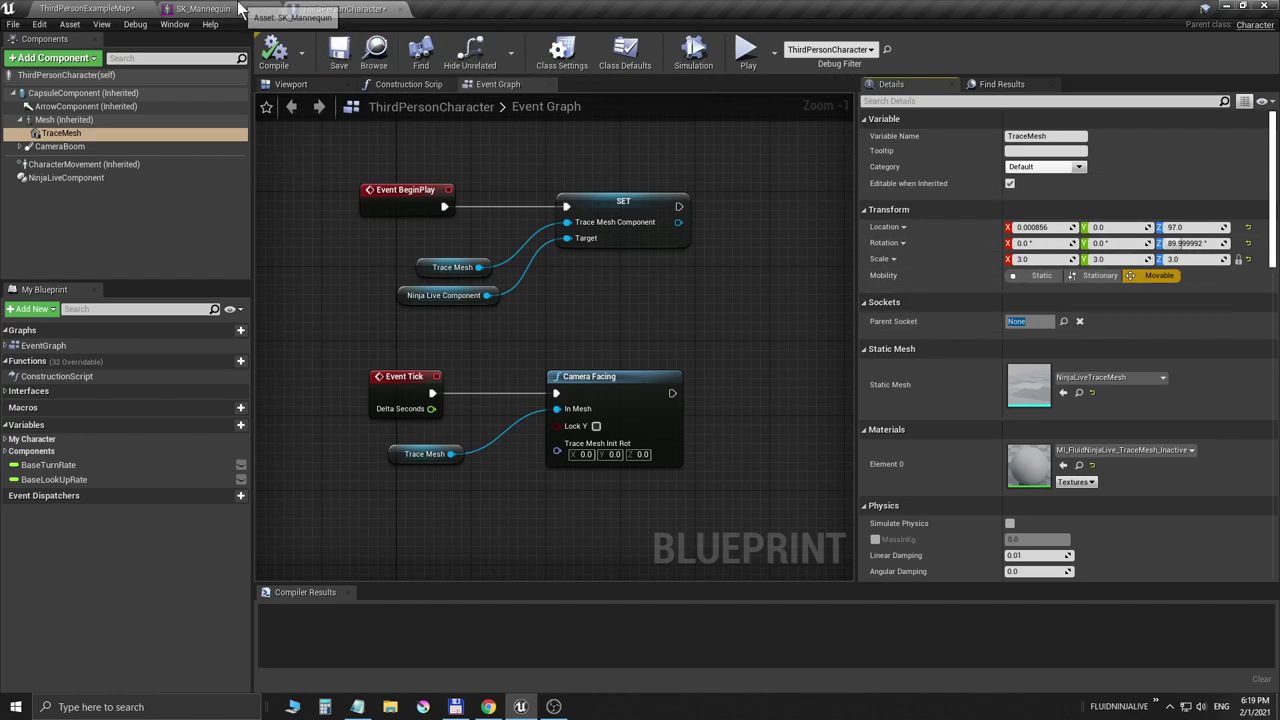
In SK_Mannequin, add a third socket to the head bone and name it eyepos.
click(205, 9)
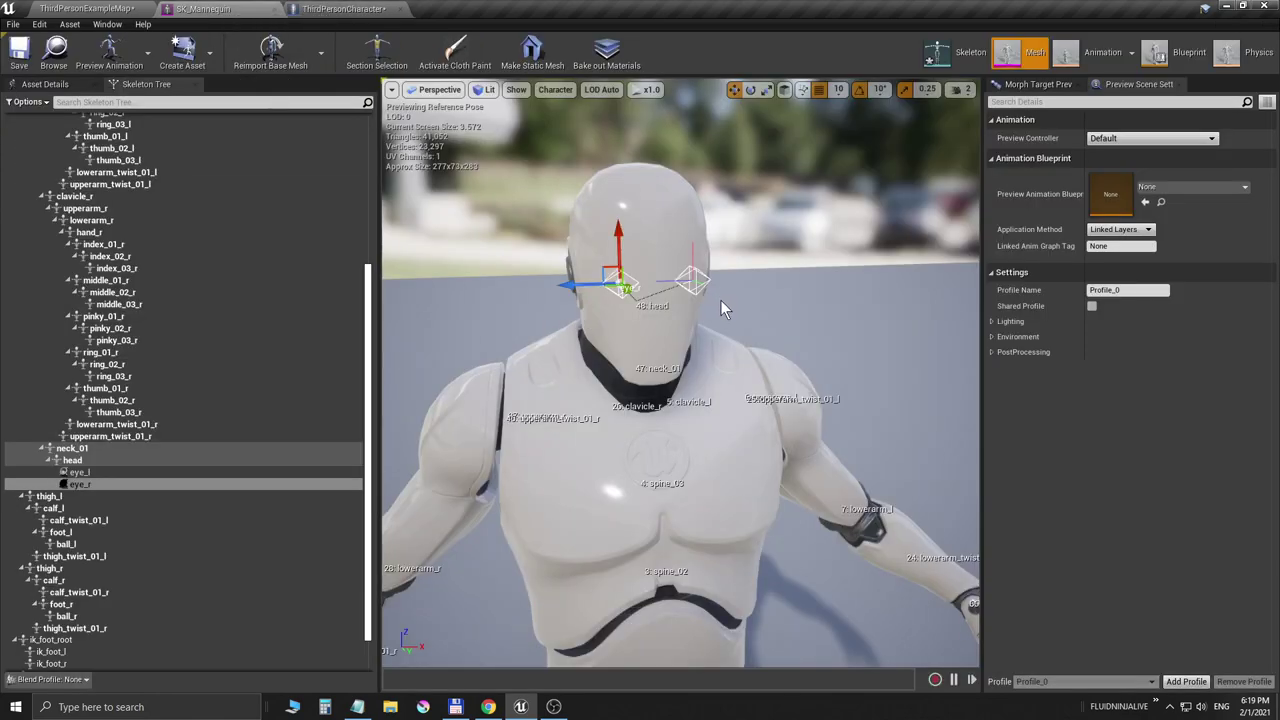
mouse_move(729, 306)
alt+mouse_down()
mouse_move(680, 300)
mouse_move(721, 304)
alt+mouse_up()
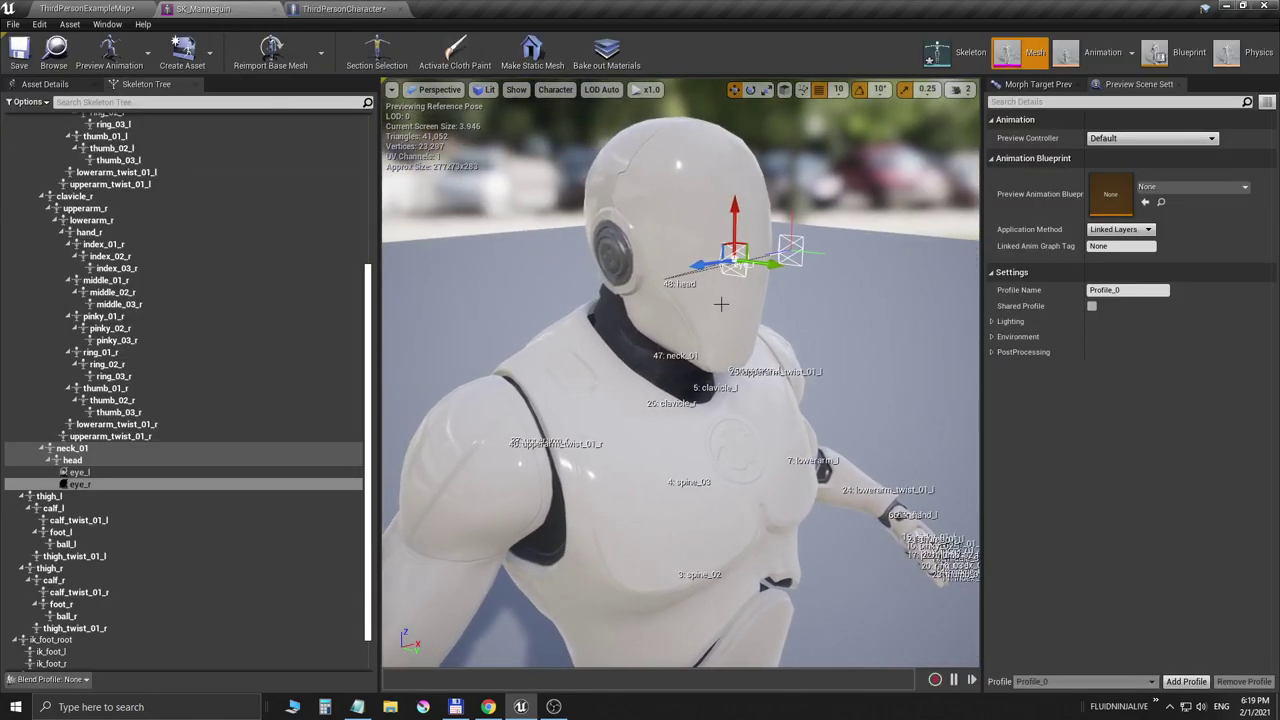
click(93, 462)
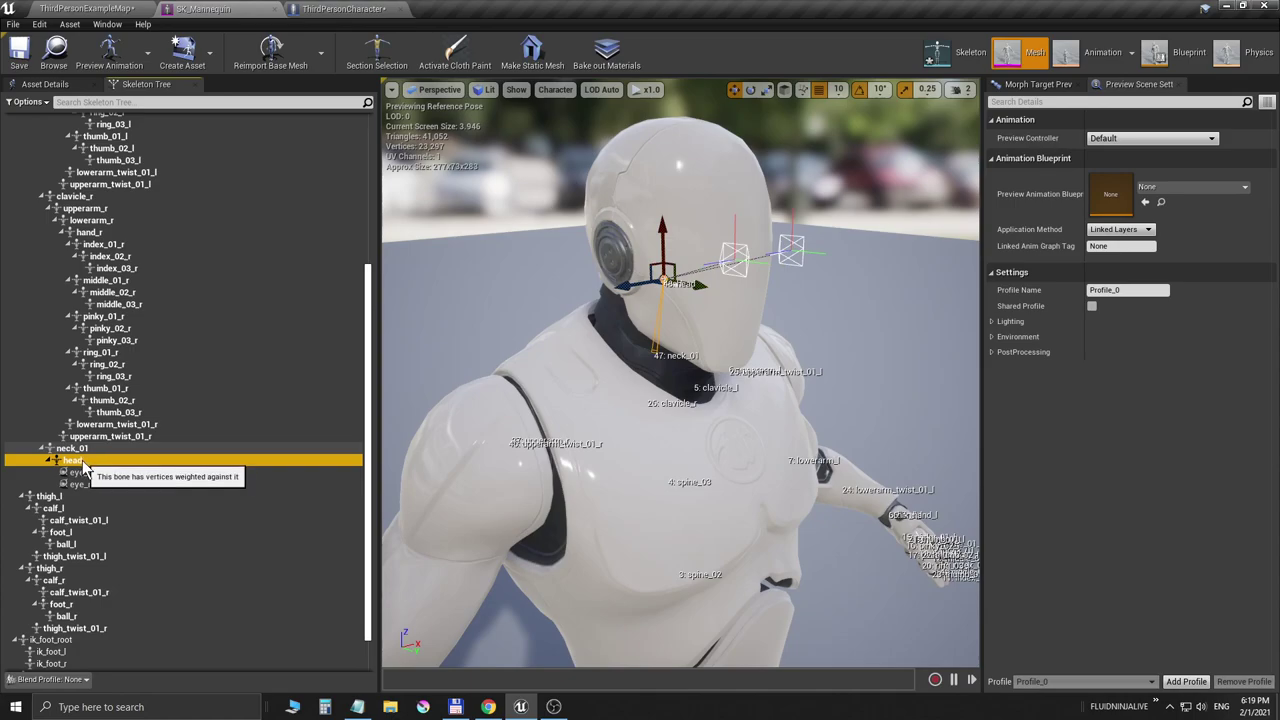
right_click(85, 467)
click(124, 512)
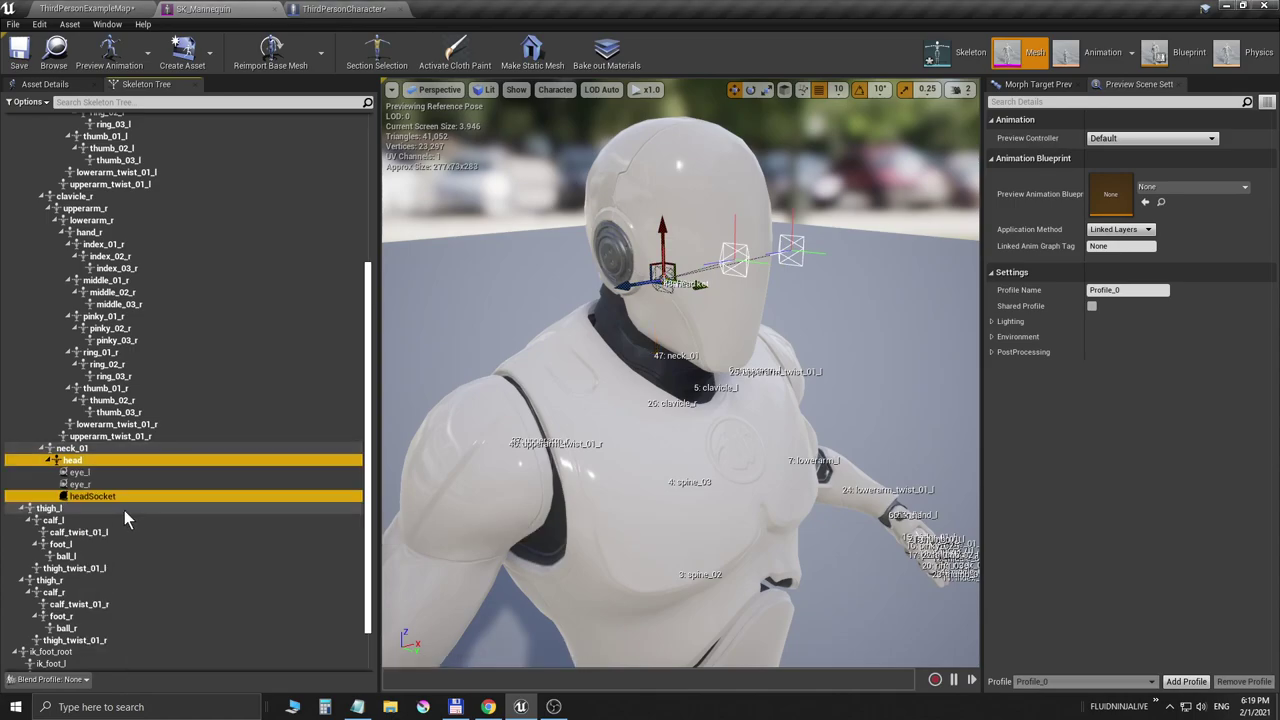
click(113, 497)
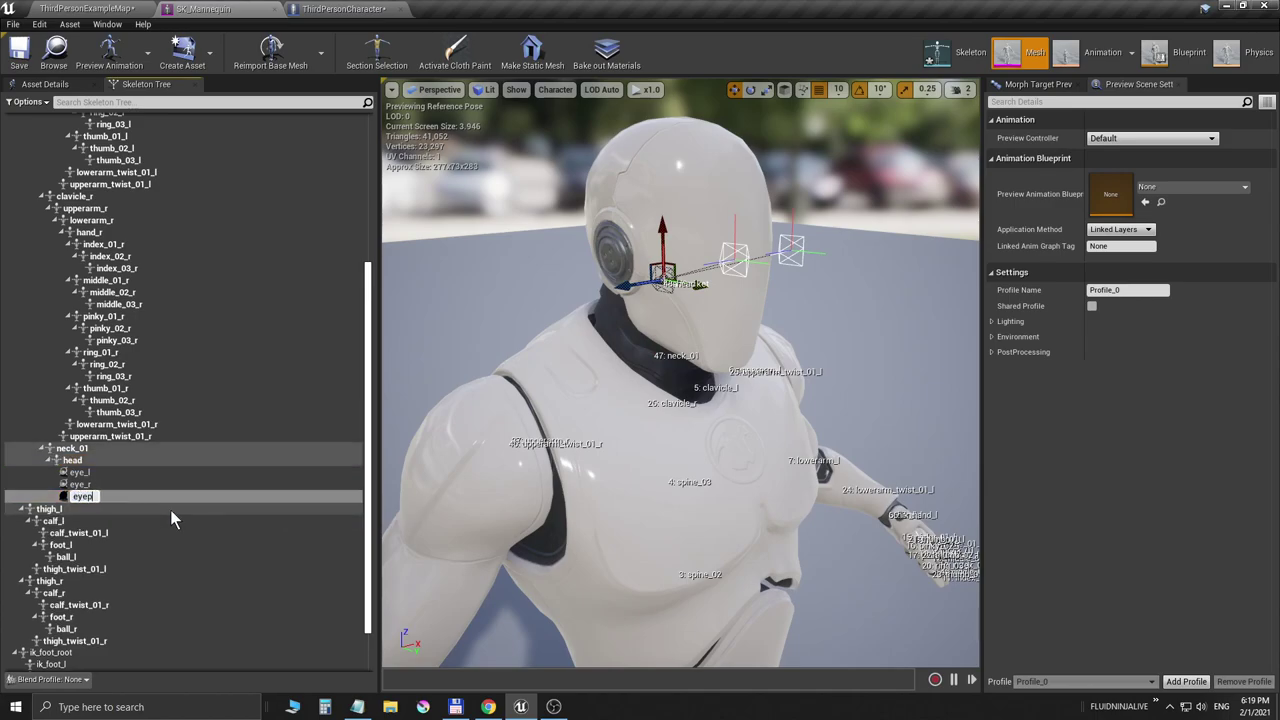
key(Return)
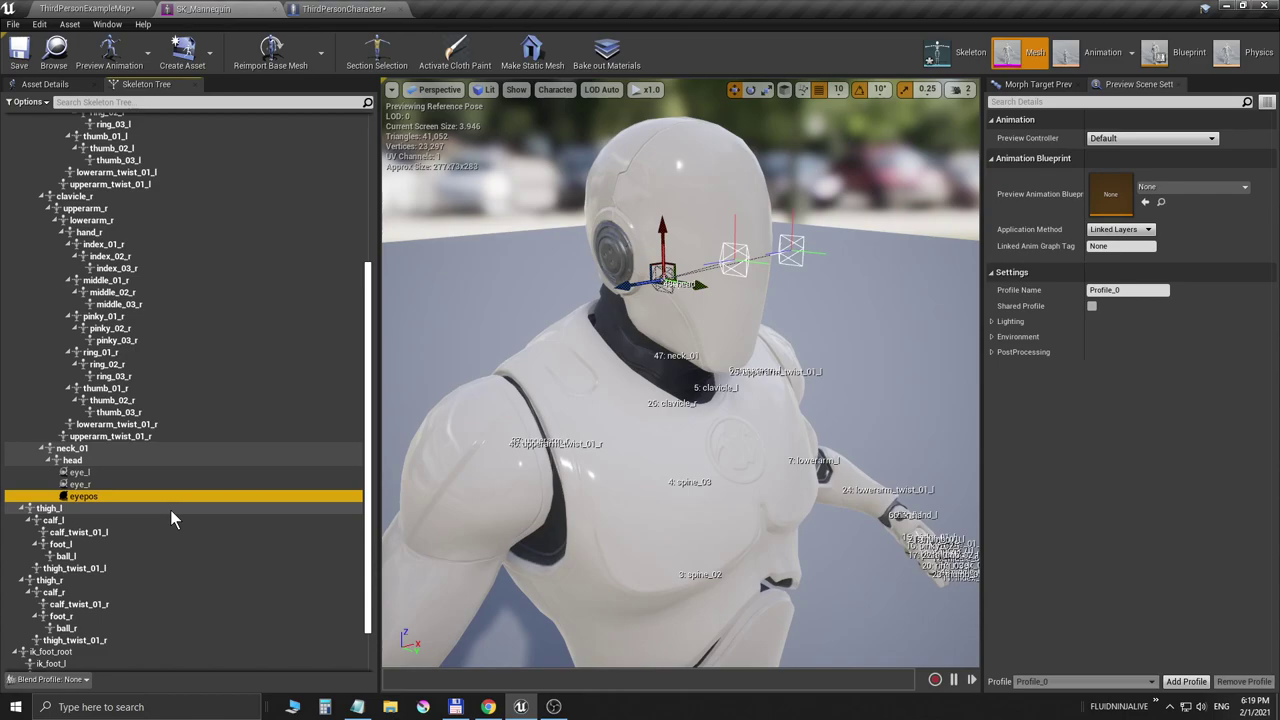
Move the eyepos socket forward out of the head to eye height in front of the face, and save the mesh.
drag(698, 289, 706, 287)
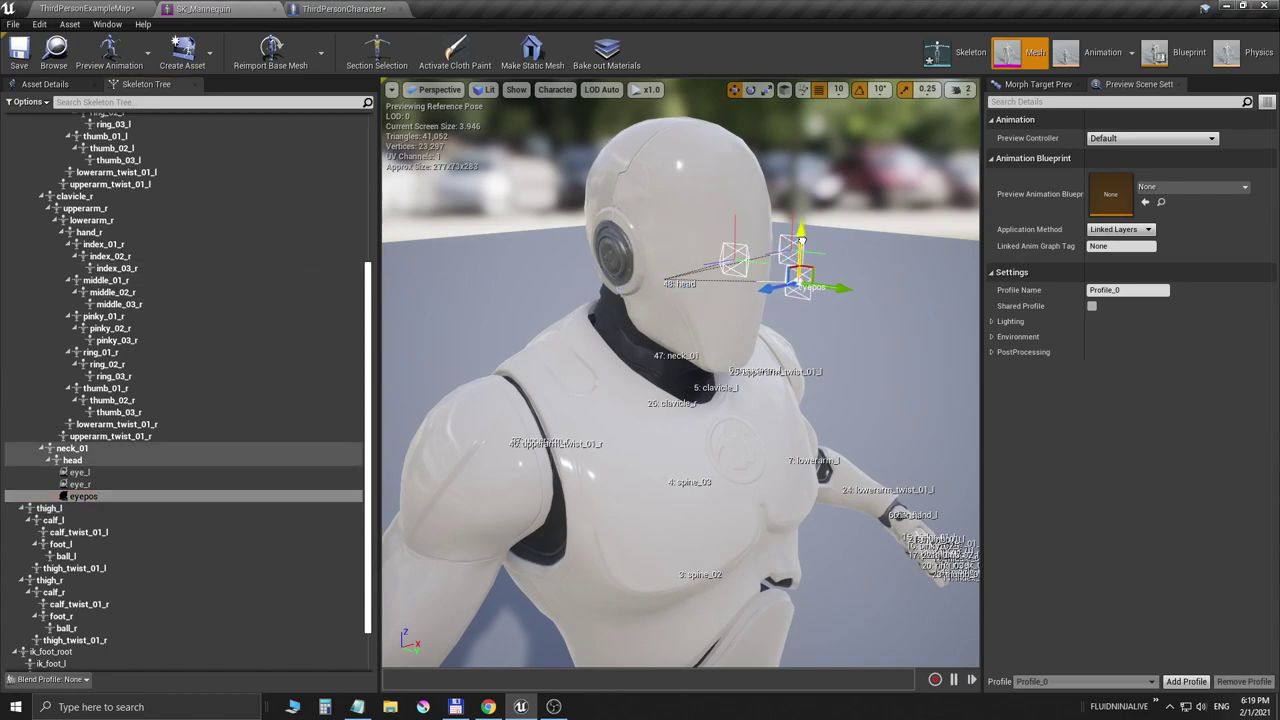
right_drag(808, 207, 844, 197)
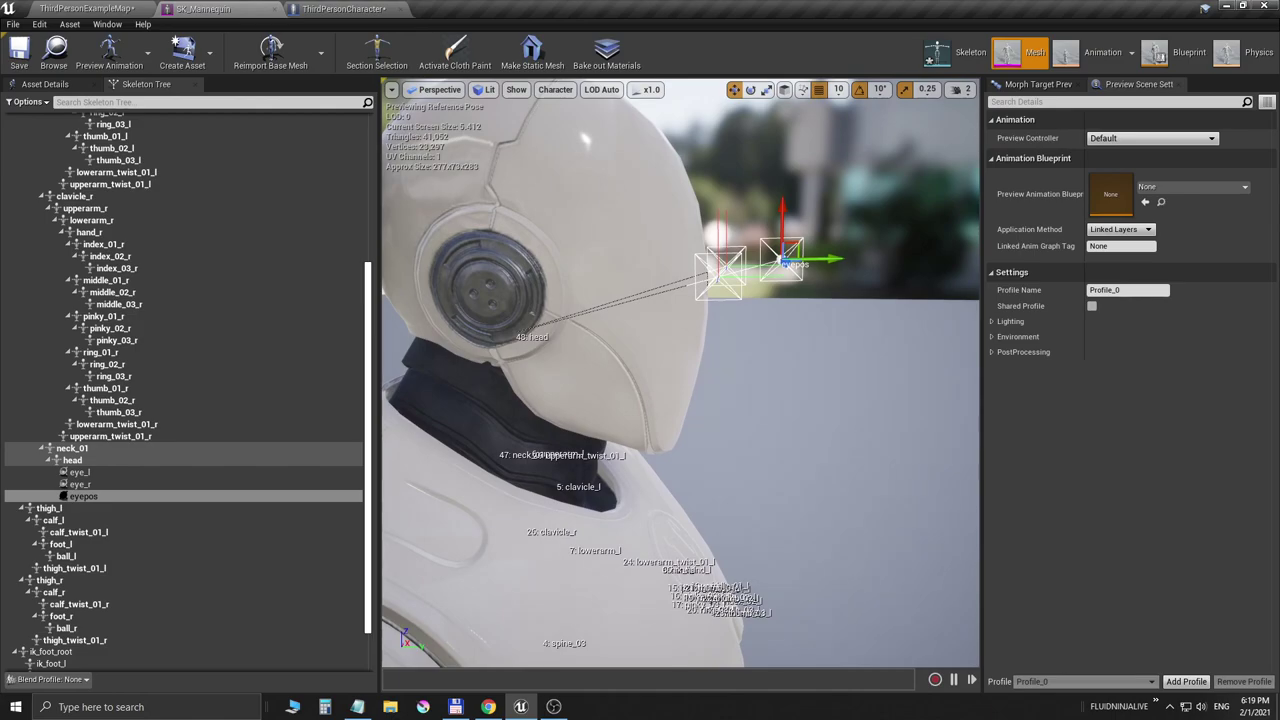
drag(684, 163, 728, 163)
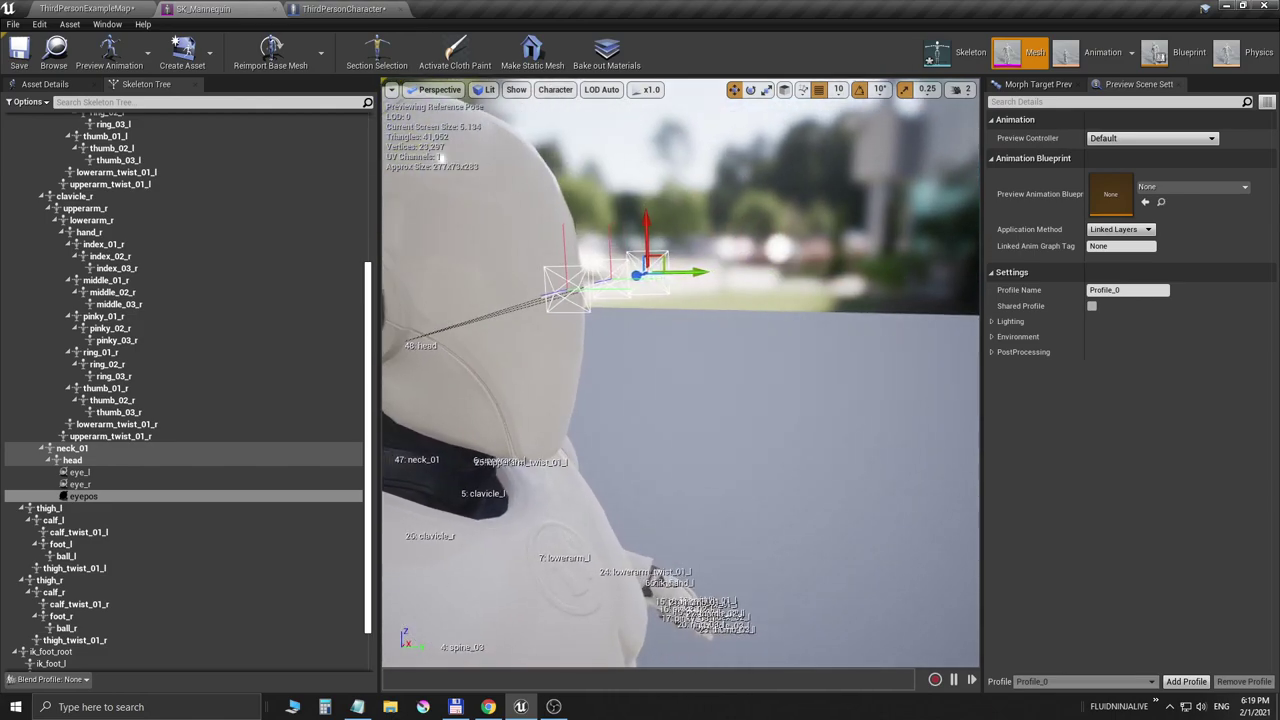
mouse_move(749, 236)
alt+mouse_down()
mouse_move(850, 226)
mouse_move(749, 236)
alt+mouse_up()
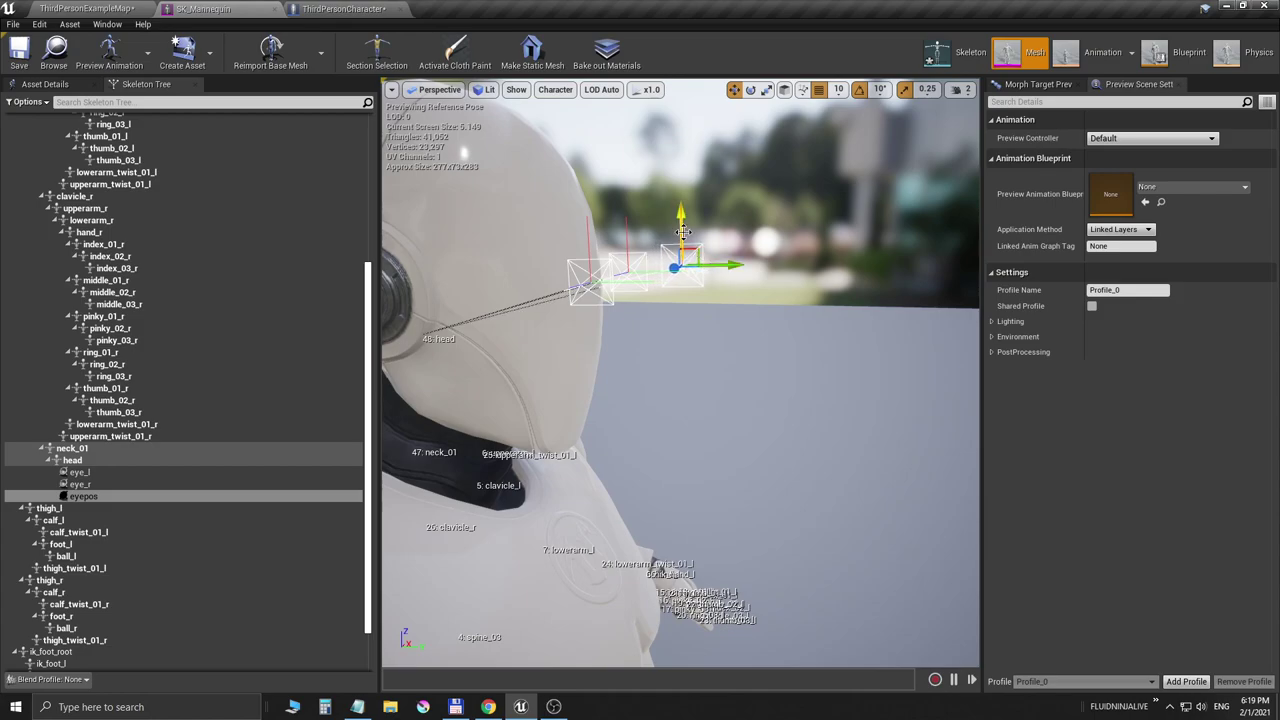
drag(693, 218, 830, 212)
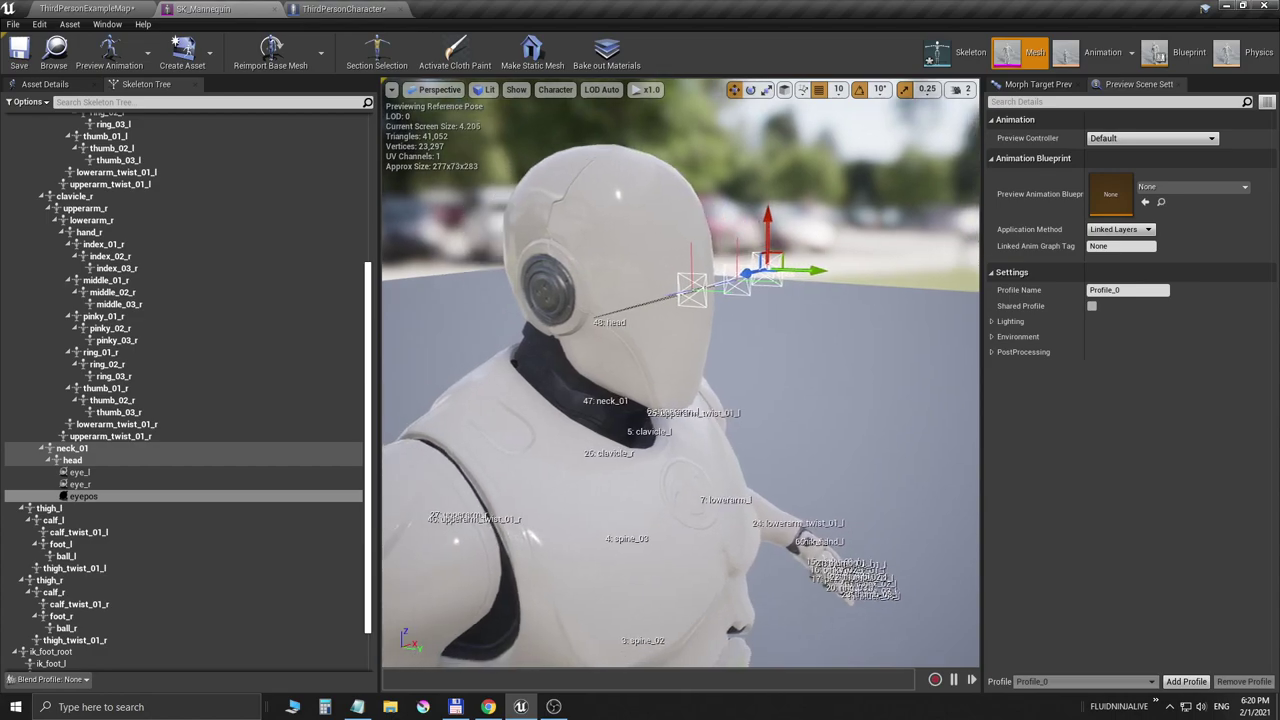
click(14, 58)
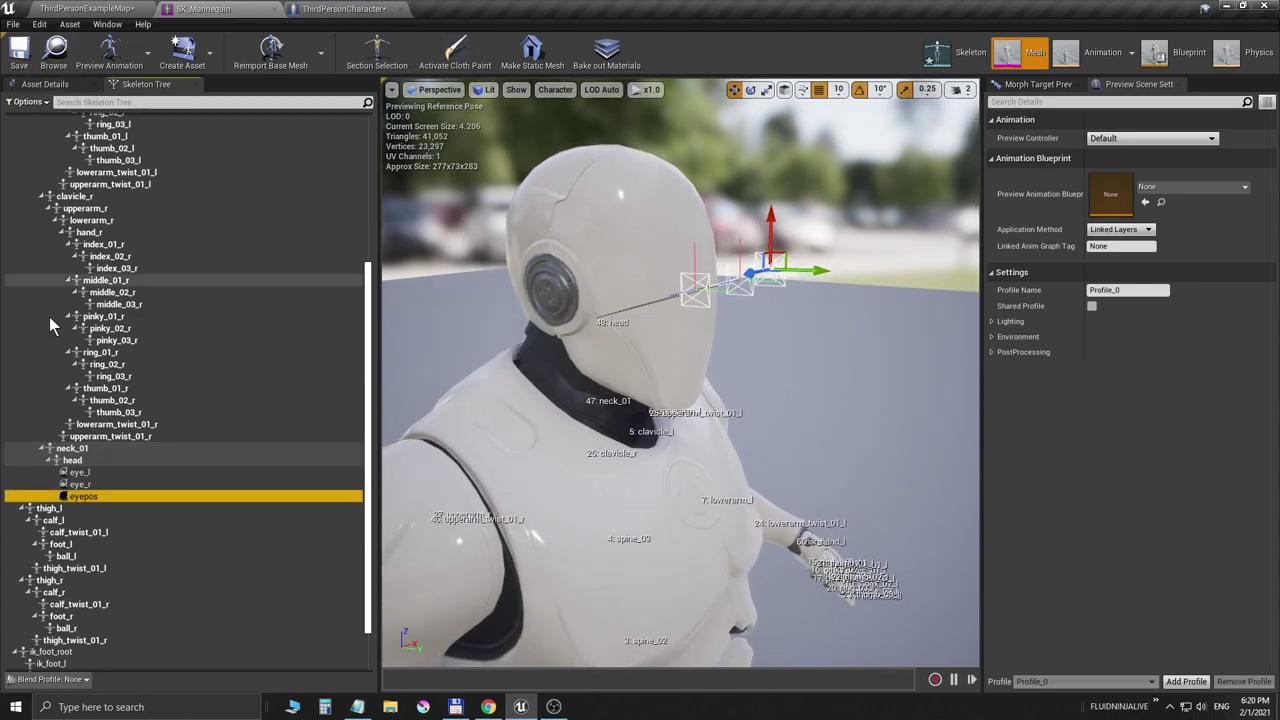
In the ThirdPersonCharacter blueprint, attach the TraceMesh component to the eyepos parent socket and compile.
click(358, 9)
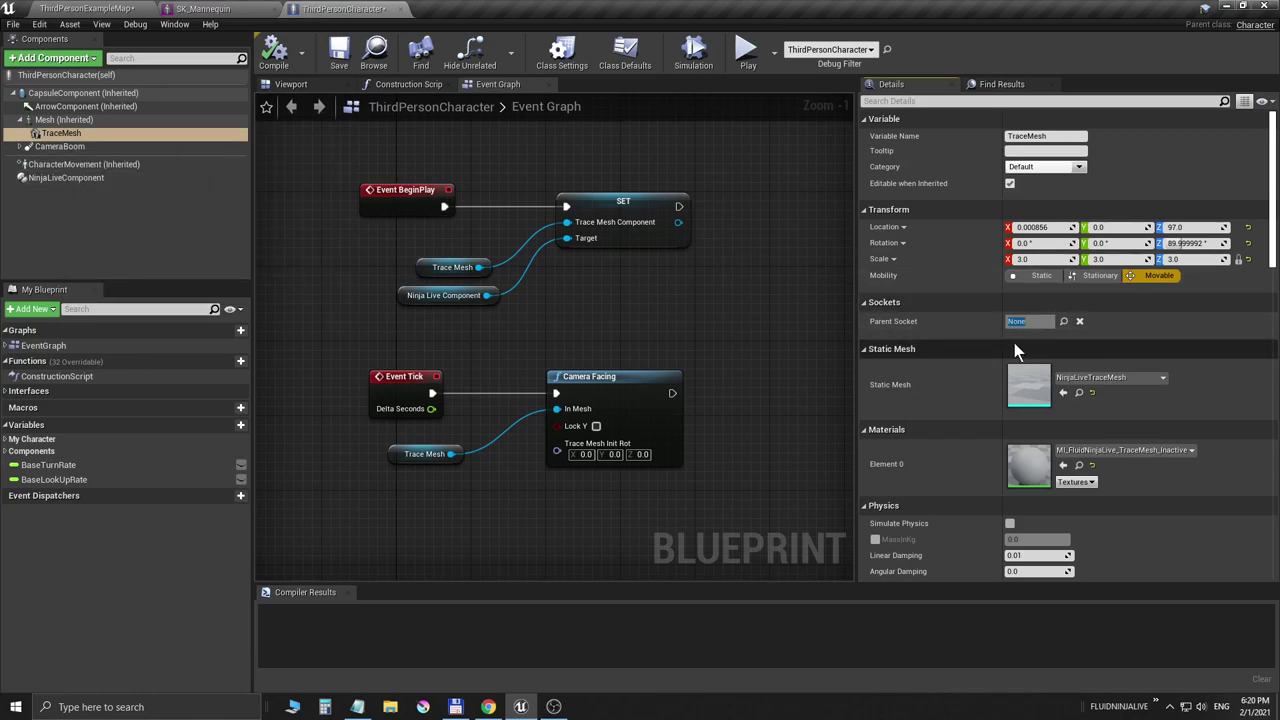
click(1064, 321)
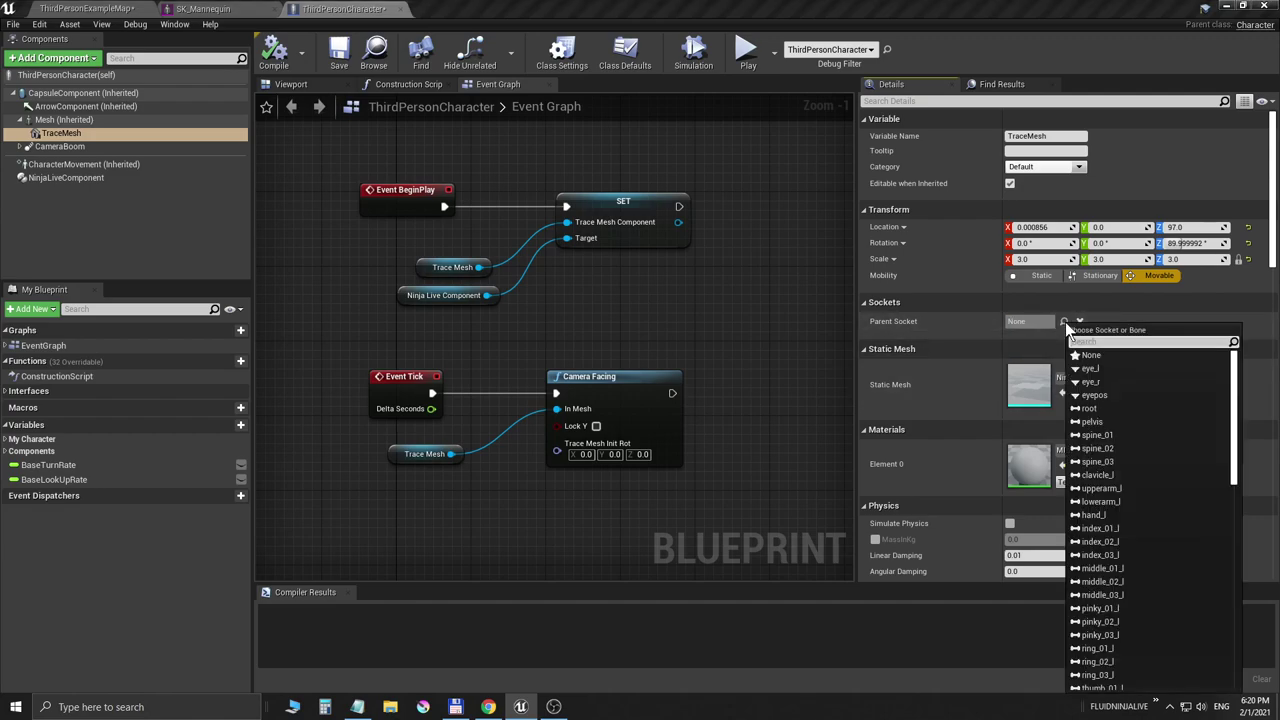
click(1103, 395)
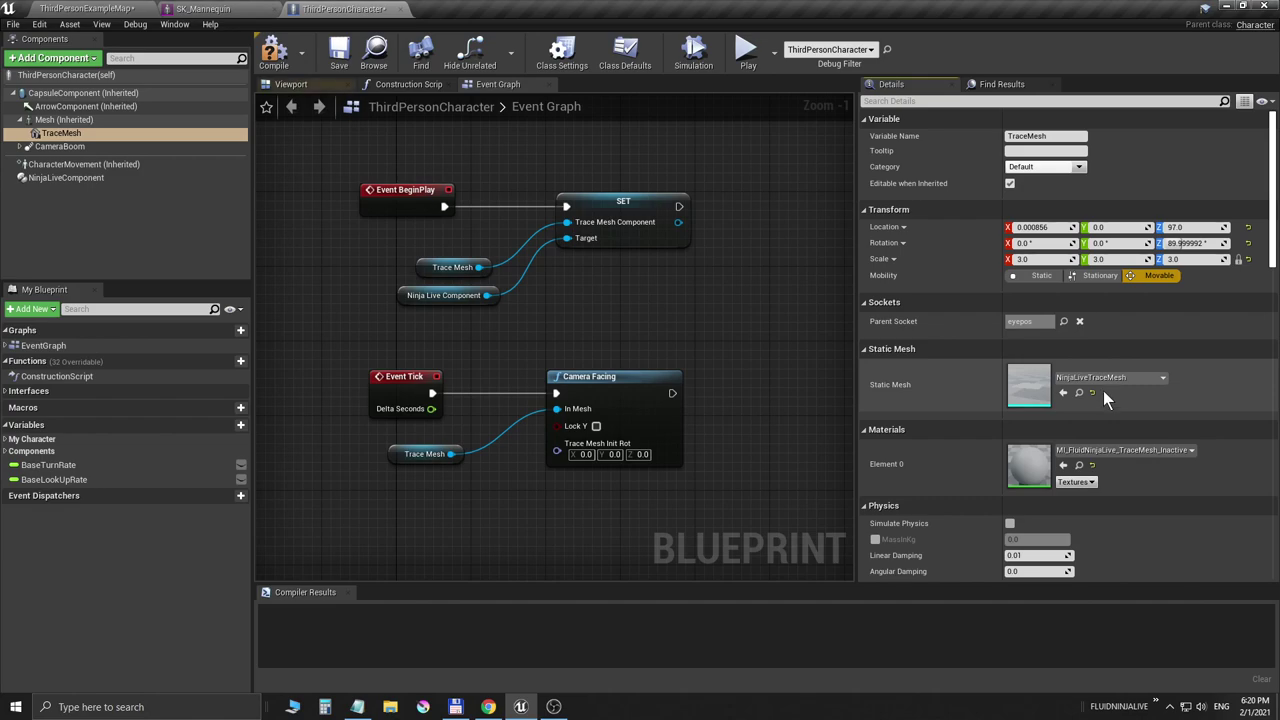
click(274, 50)
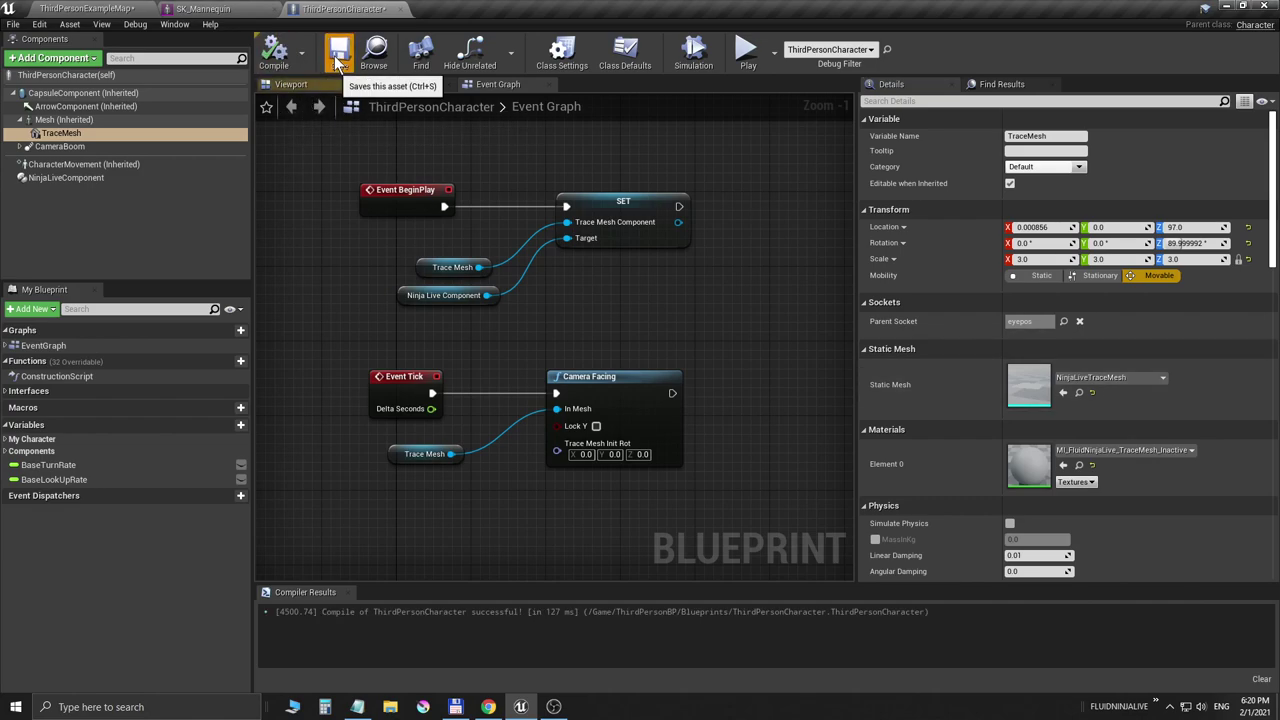
Set the TraceMesh scale to 1.0 on all axes, compile the blueprint, and save the blueprint and the level.
click(64, 133)
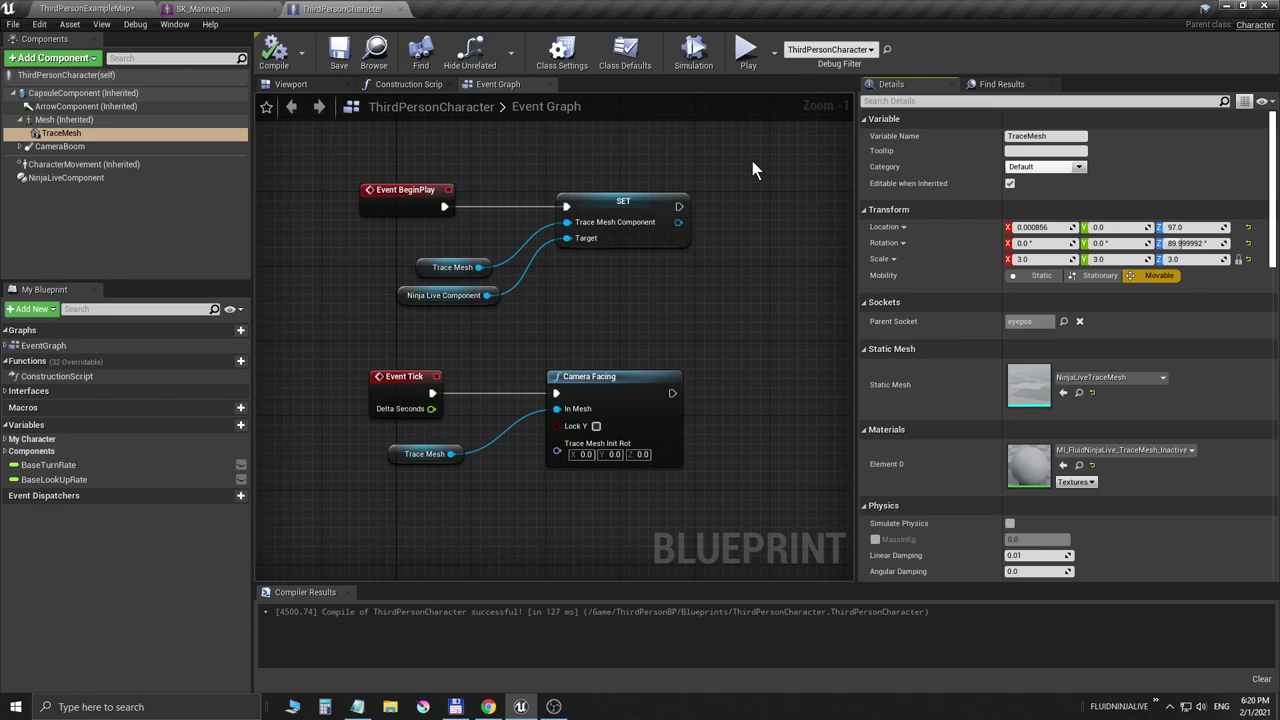
click(1030, 261)
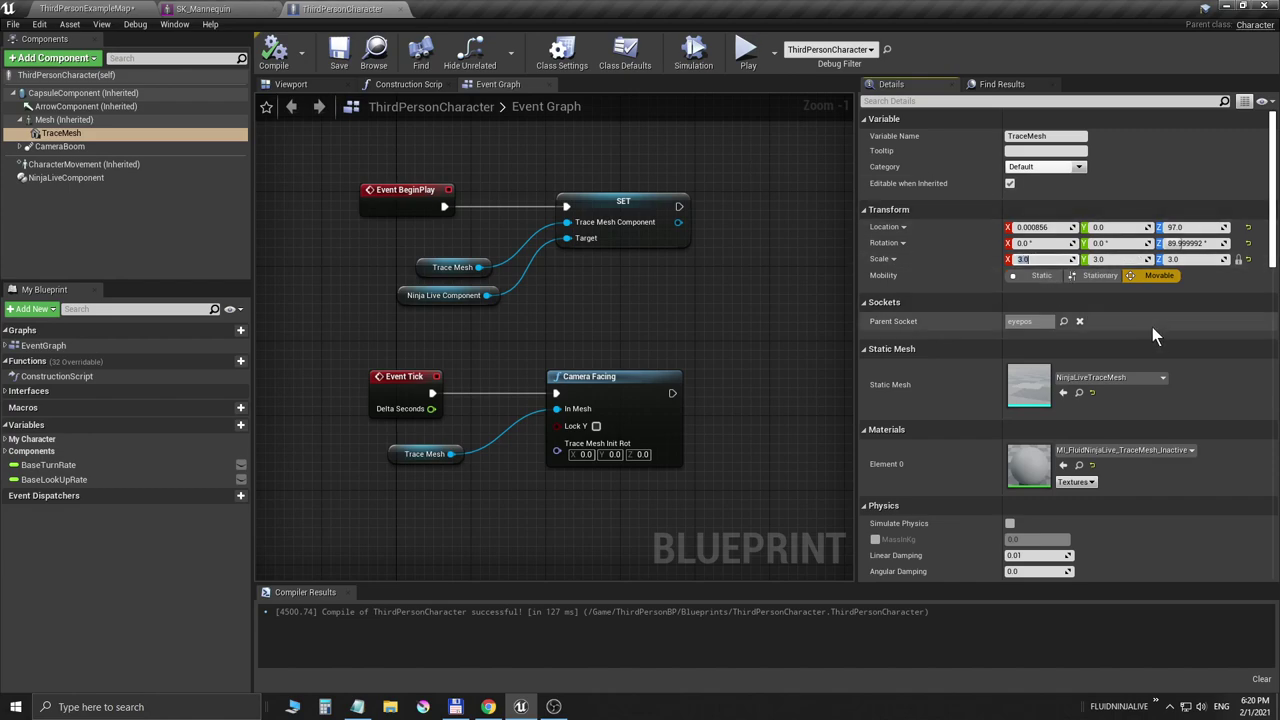
key(Tab)
text(1)
key(Return)
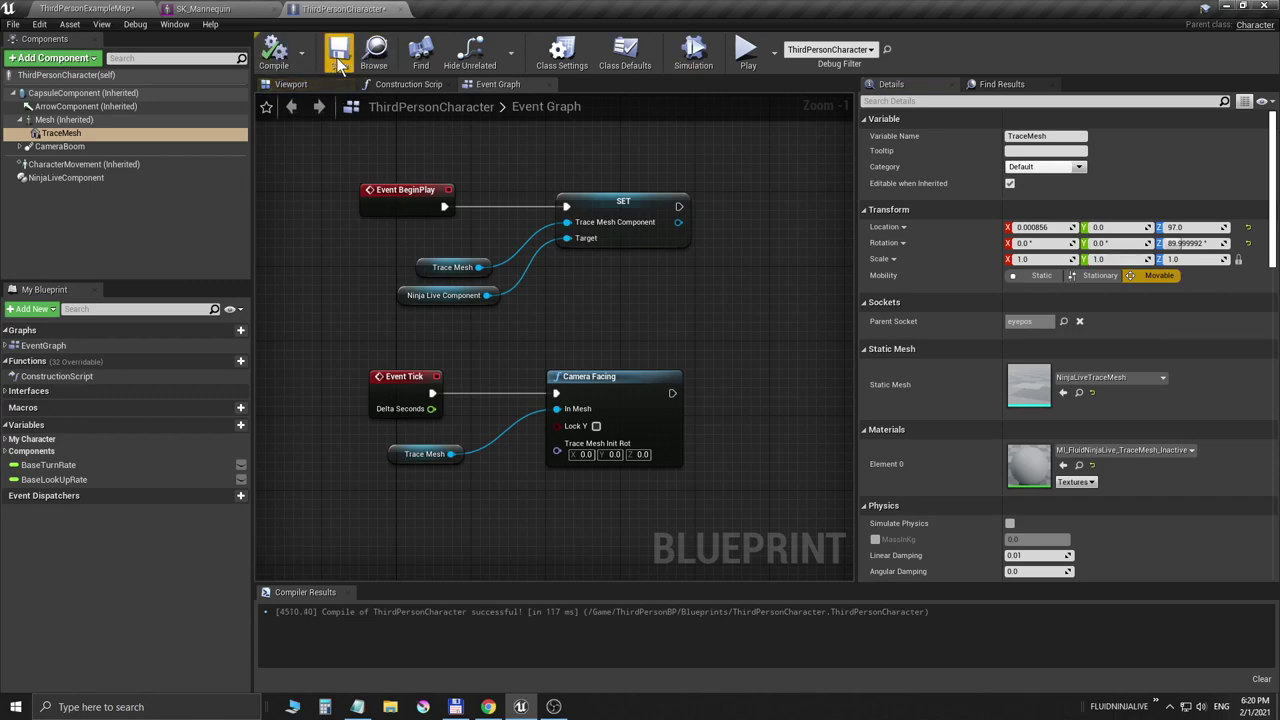
click(338, 57)
click(85, 8)
click(13, 23)
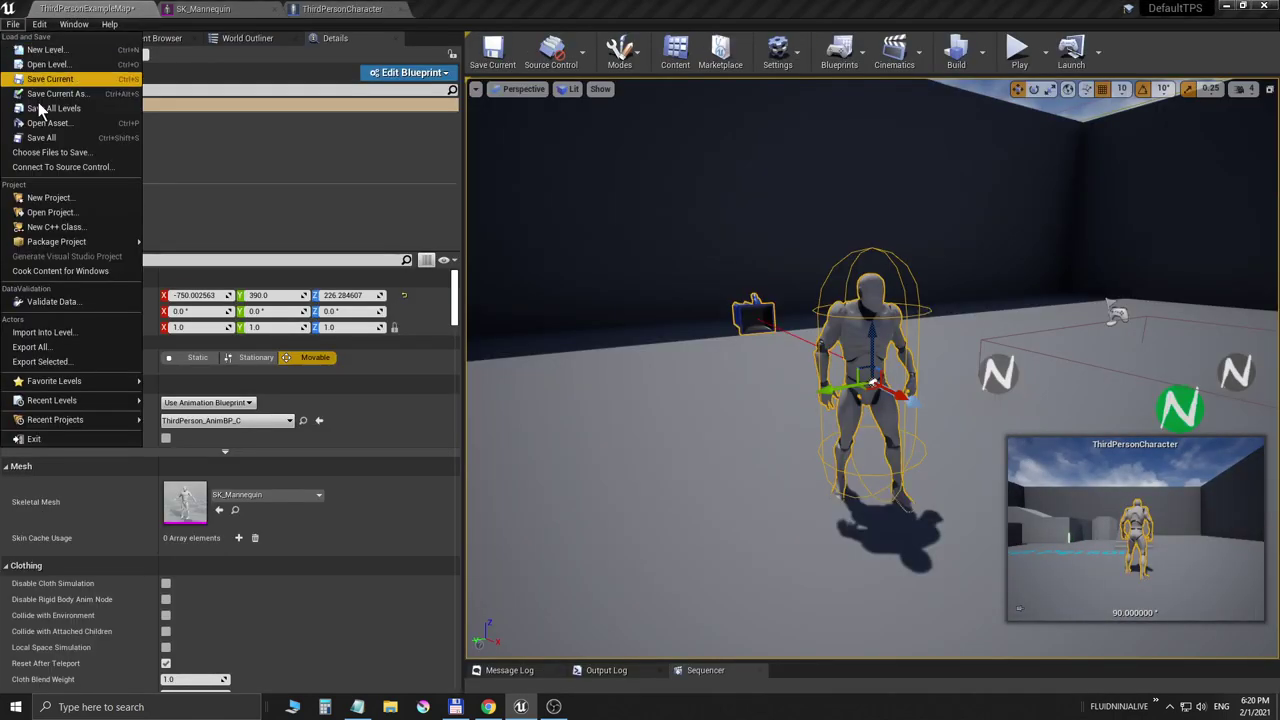
click(40, 137)
Play-test the level and check where the trace mesh sits relative to the character's head.
key(alt+p)
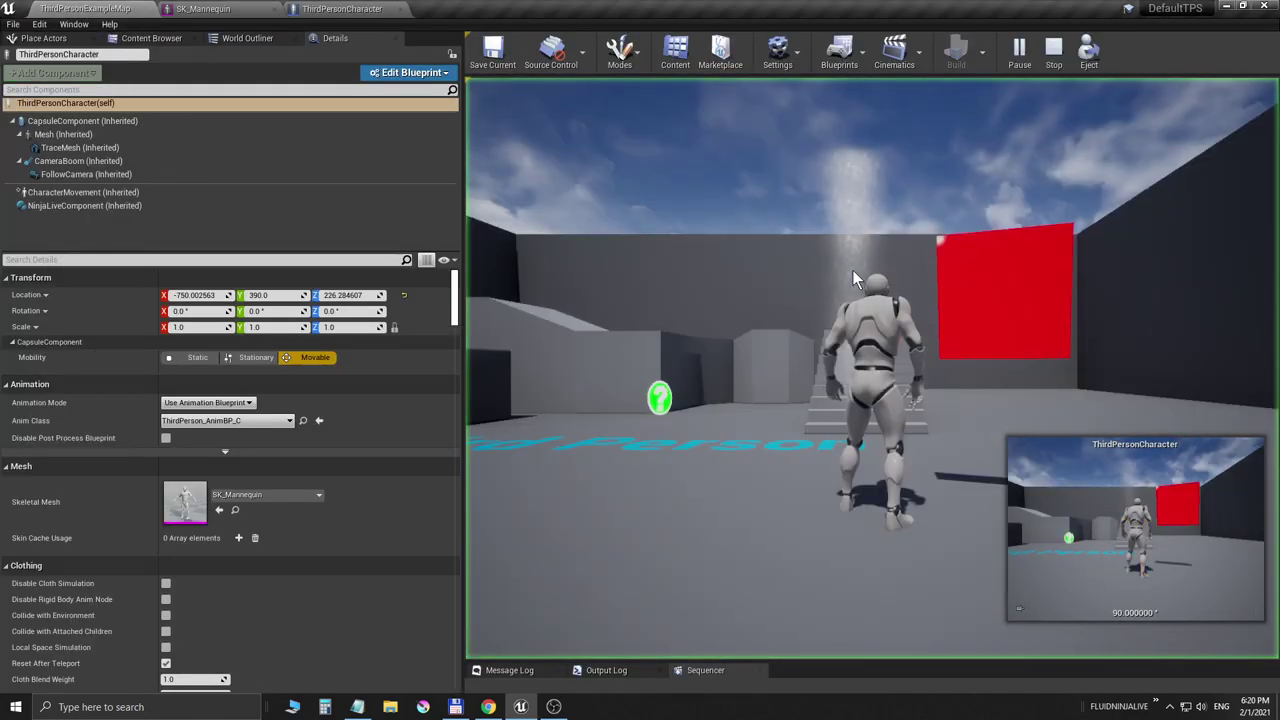
click(852, 270)
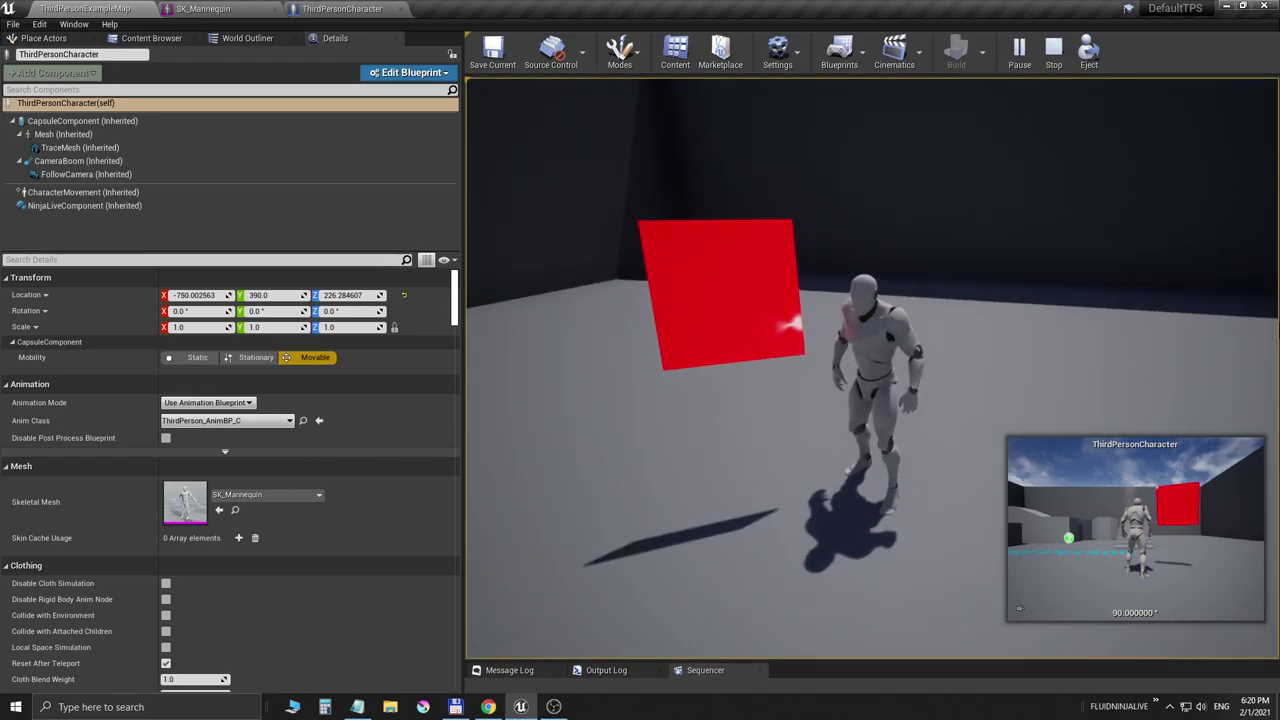
key(Escape)
Set the TraceMesh location to 0, 0, 0 in the character blueprint, compile it, and save everything.
click(197, 8)
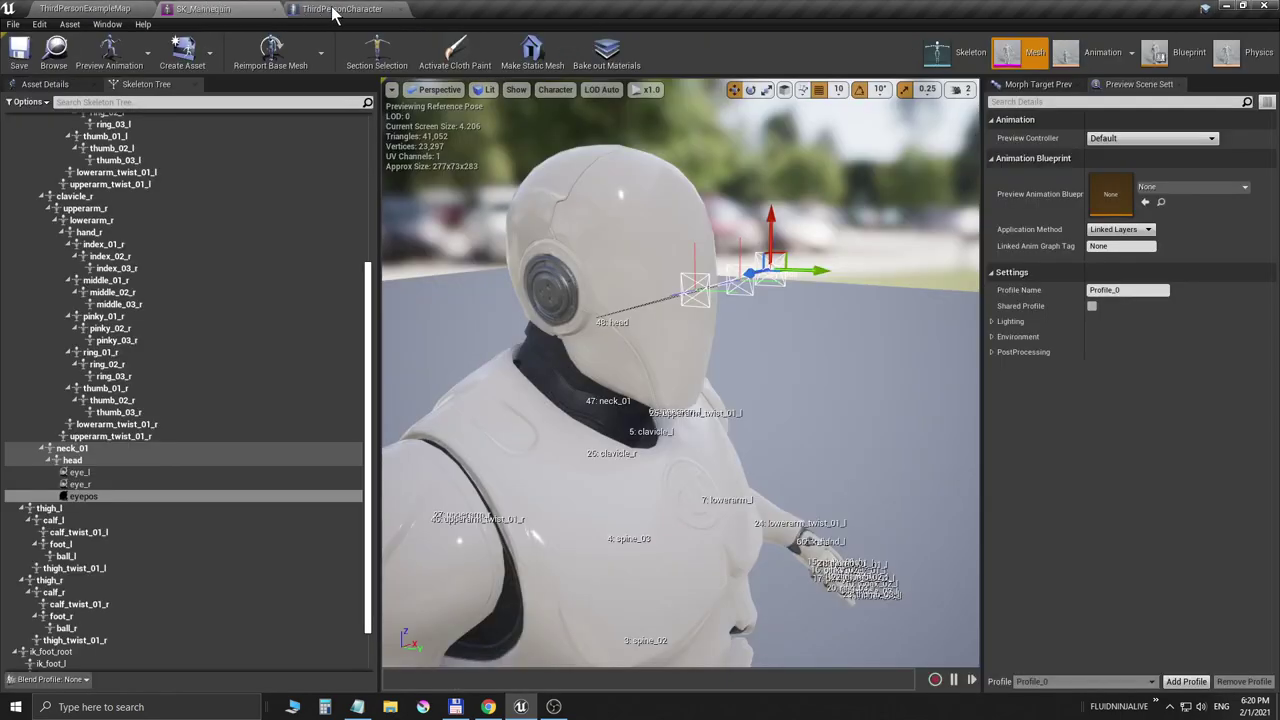
click(337, 9)
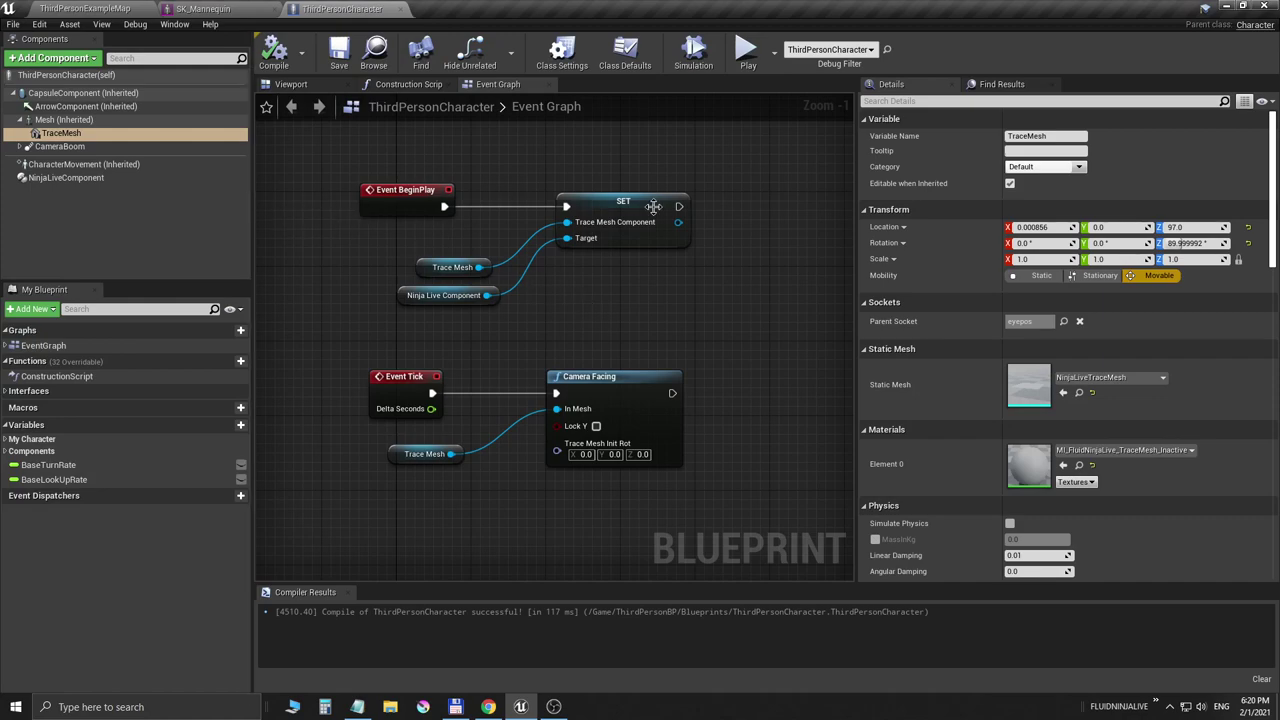
click(1188, 227)
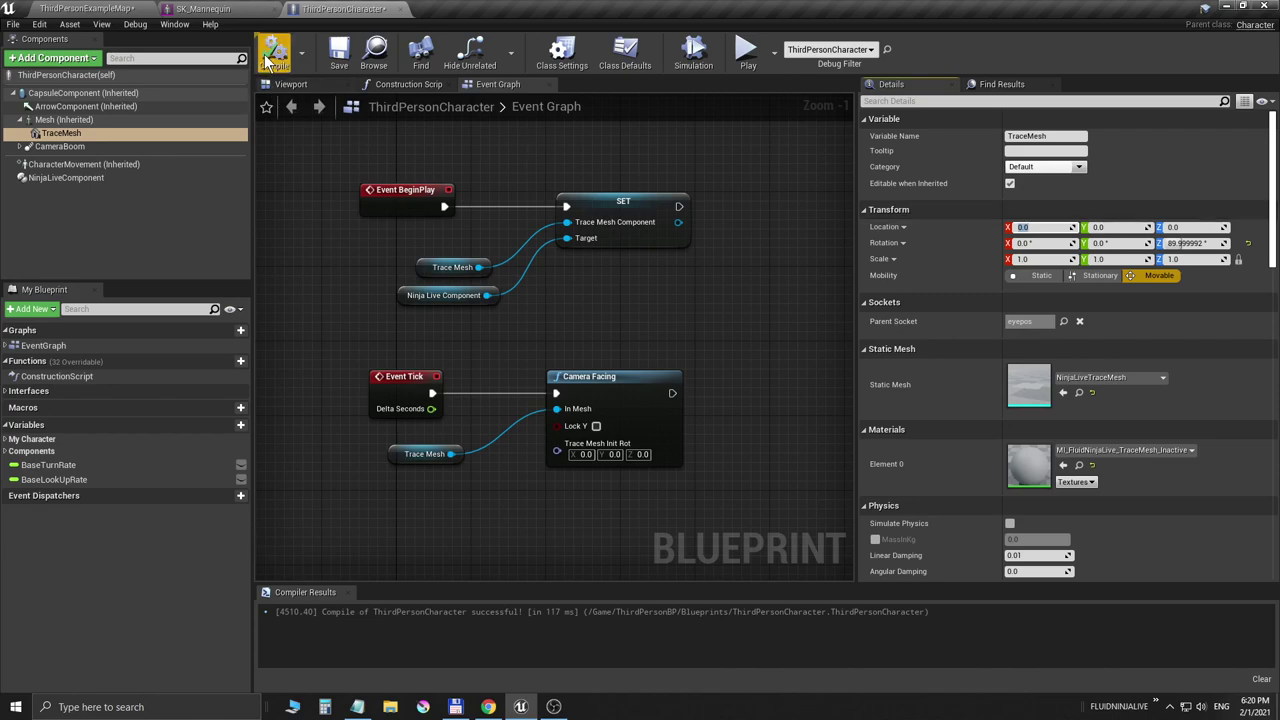
click(110, 10)
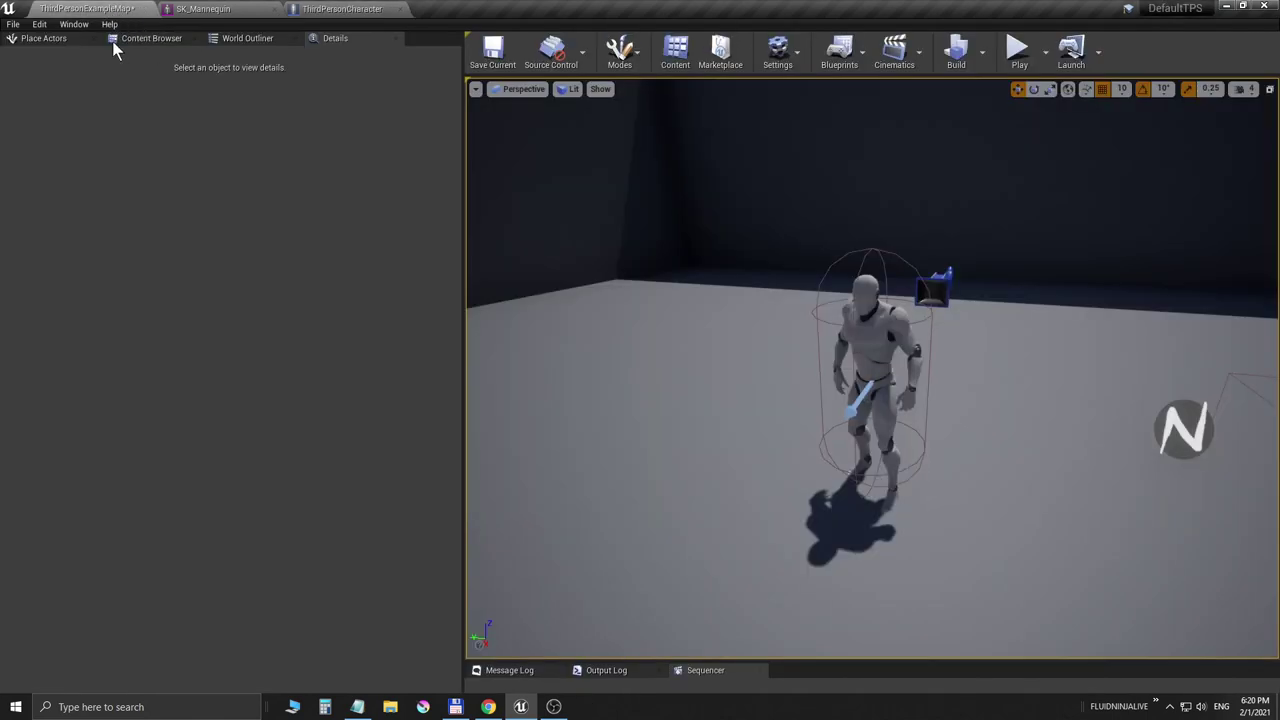
click(8, 25)
click(45, 136)
Play the level again and view the character from the front to check the trace mesh's alignment with the face.
key(alt+p)
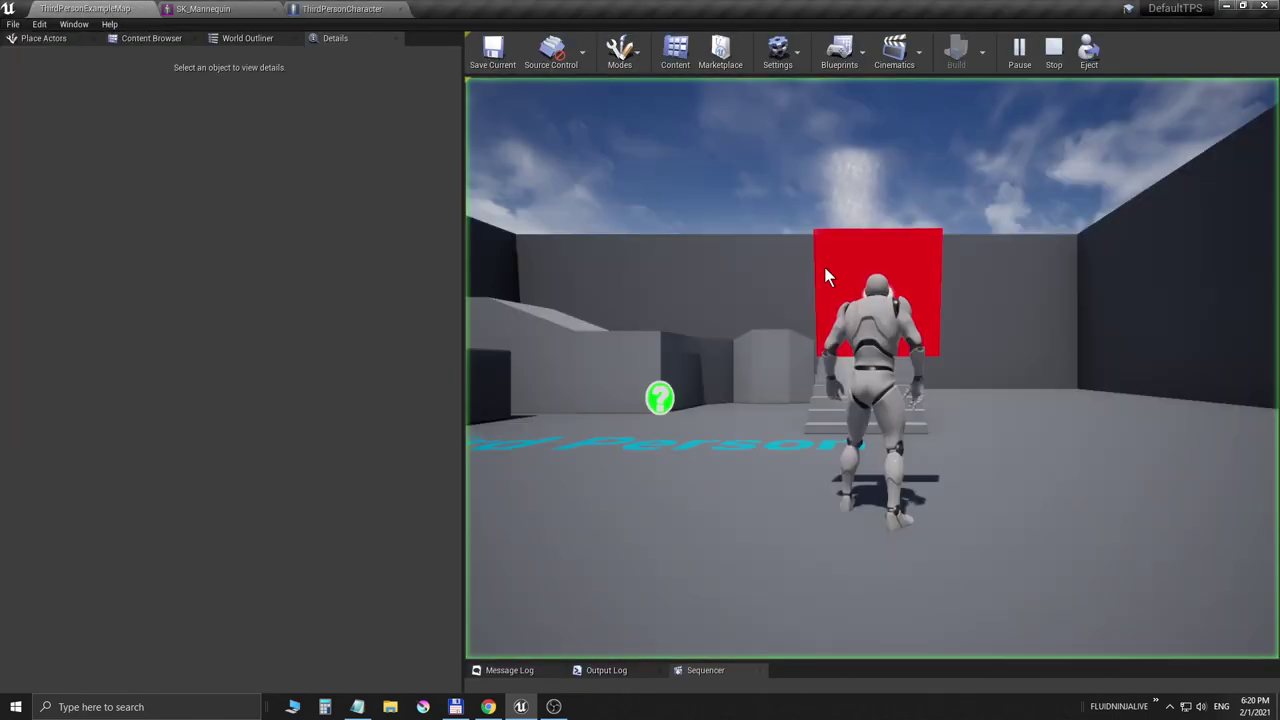
click(826, 270)
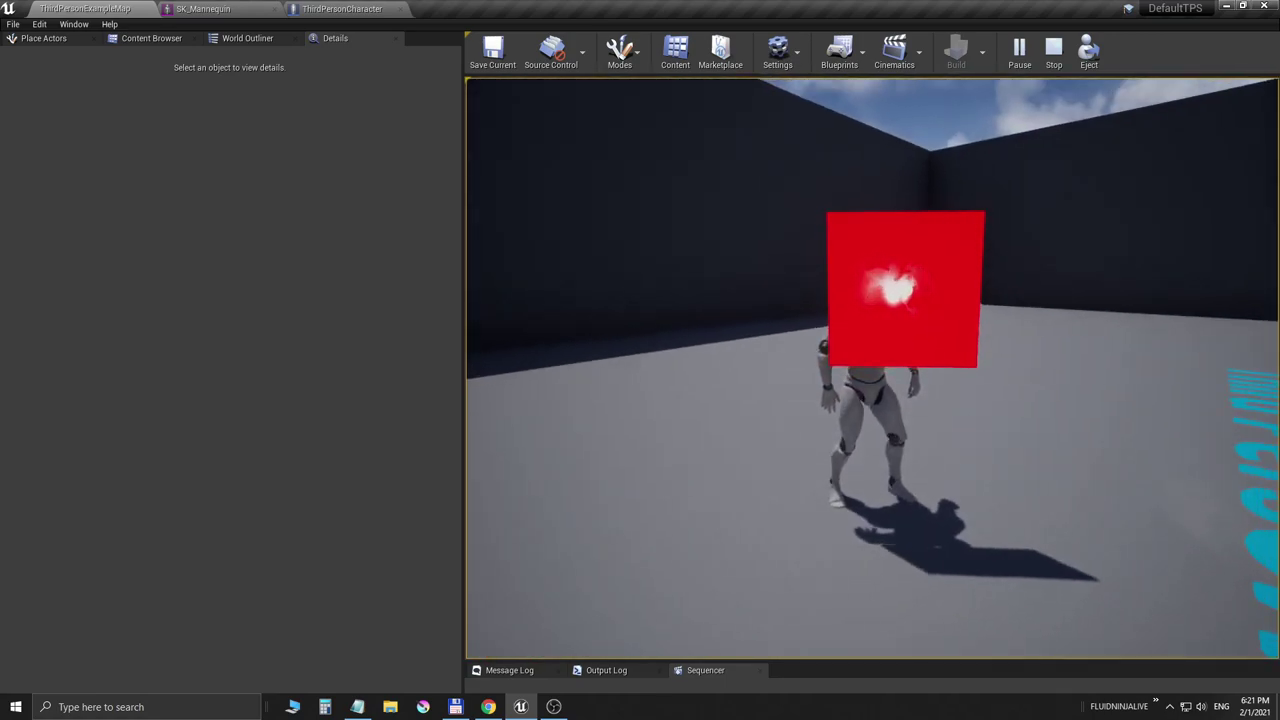
key(Escape)
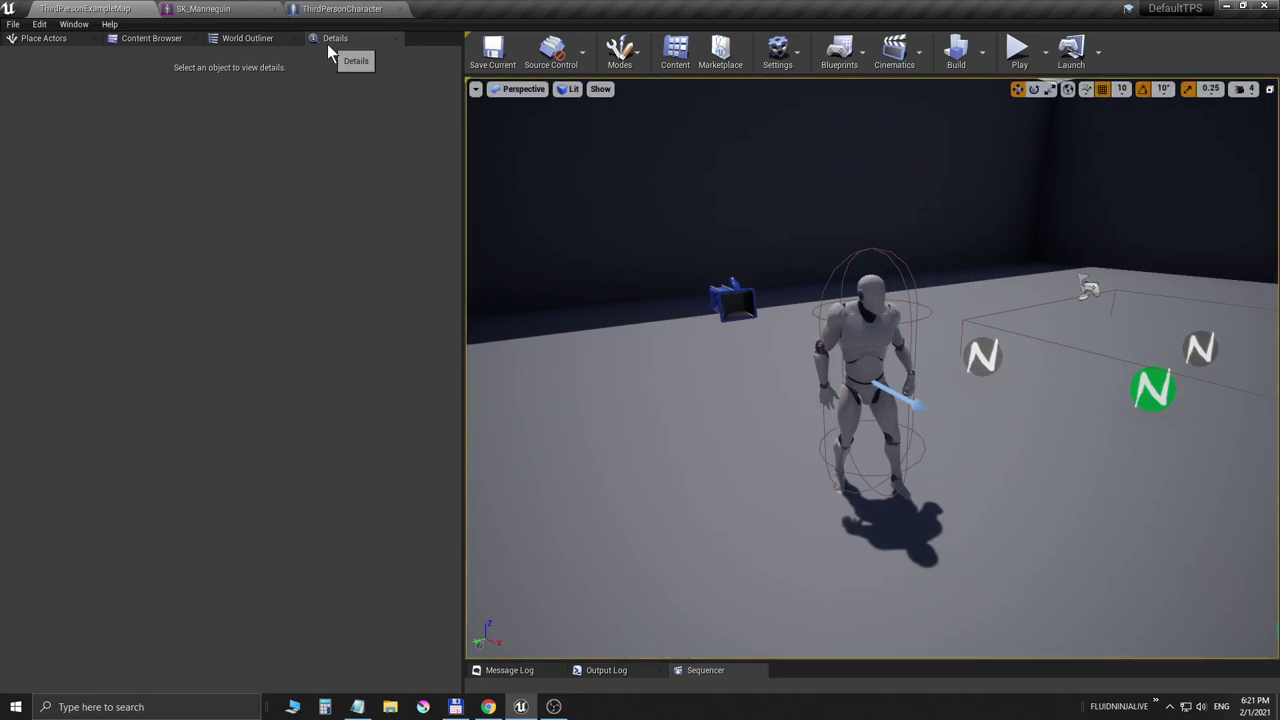
On the placed character's NinjaLiveComponent, set the Global Brush Scale in Live Brush Settings to 0.3.
click(876, 380)
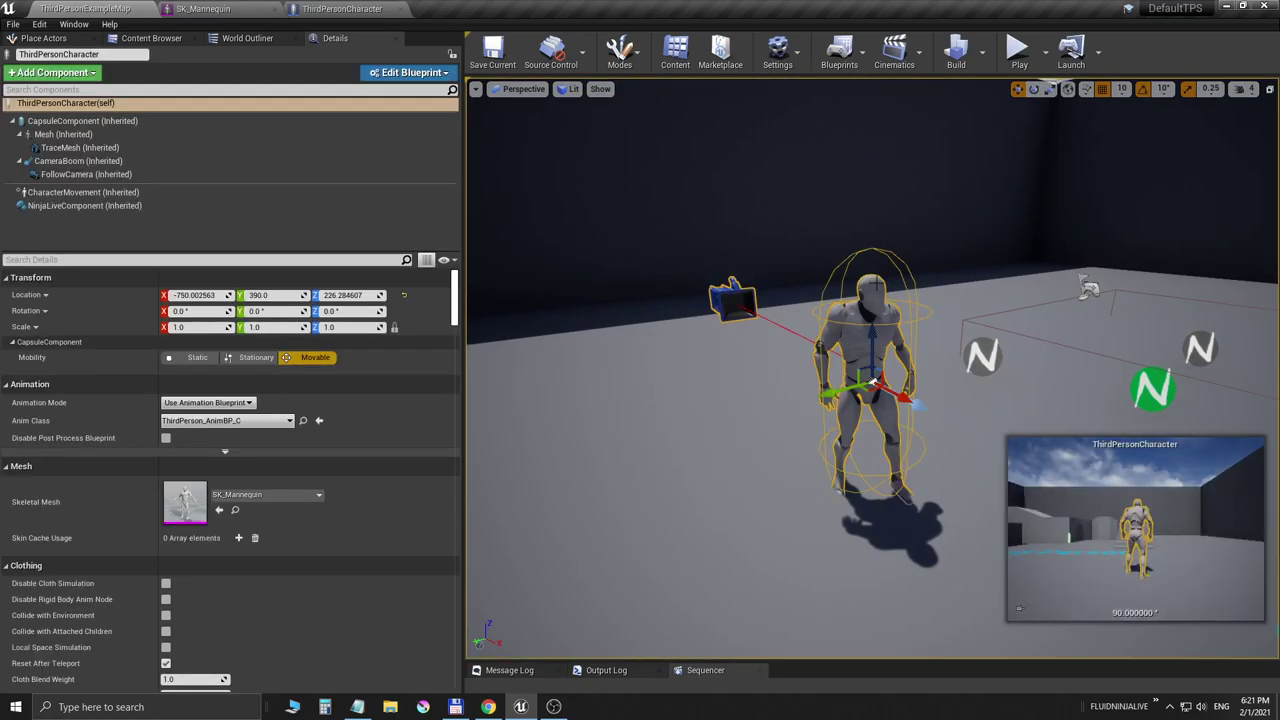
click(54, 207)
click(56, 337)
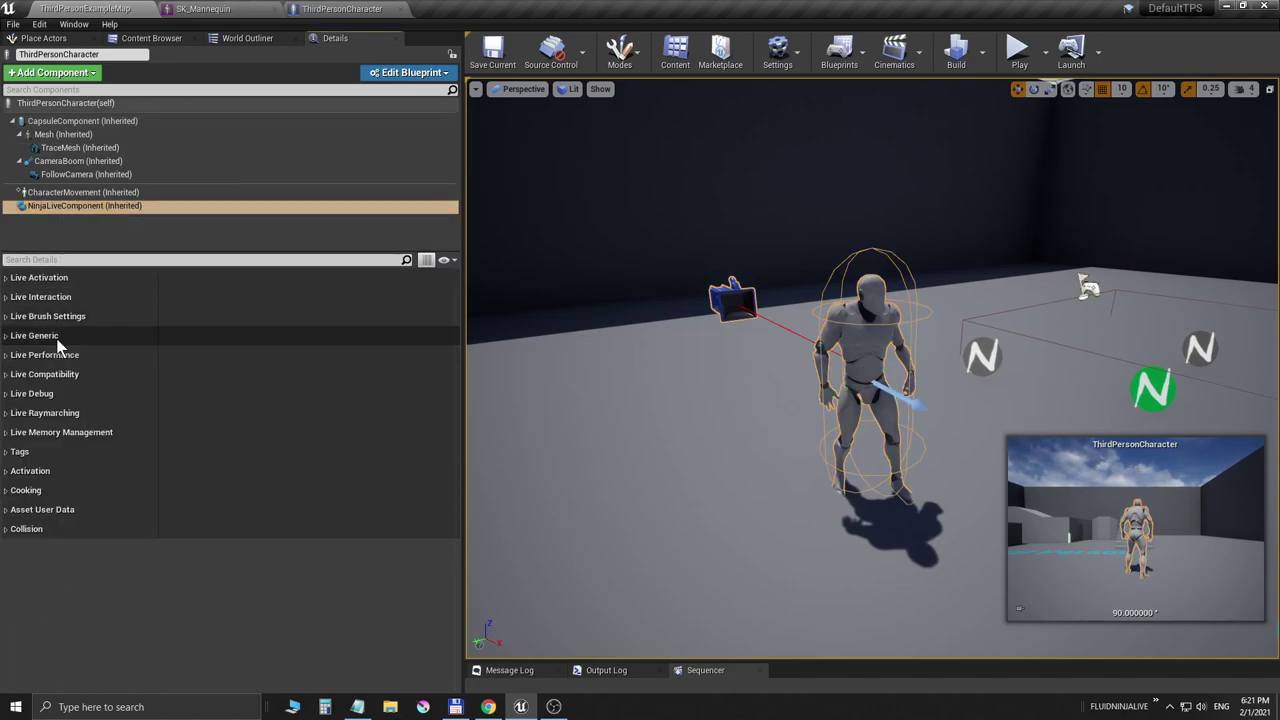
click(7, 317)
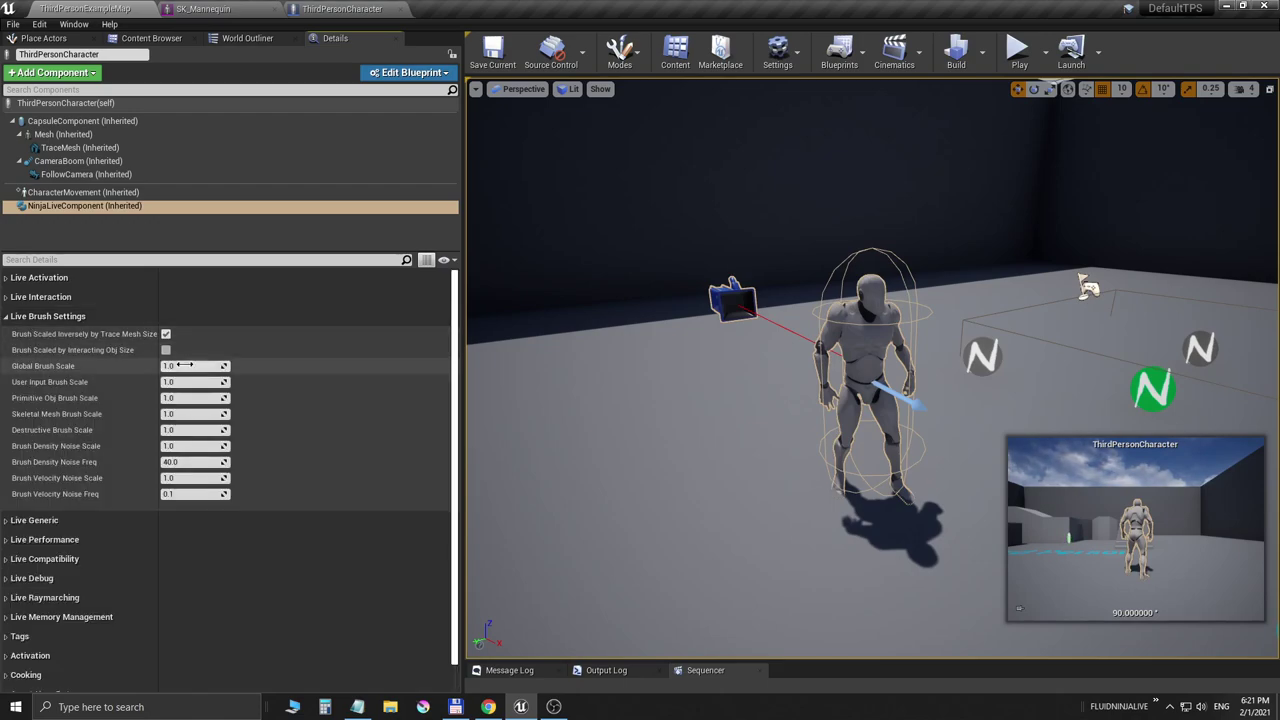
text(0.3)
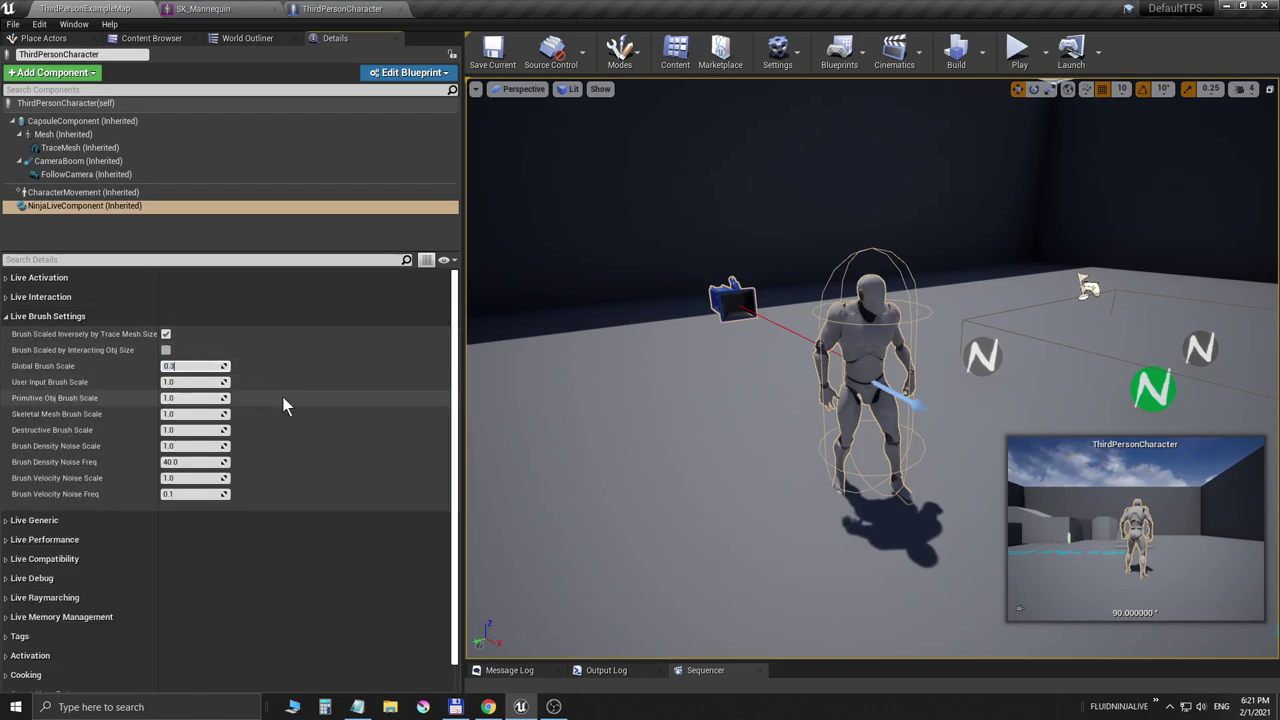
key(Return)
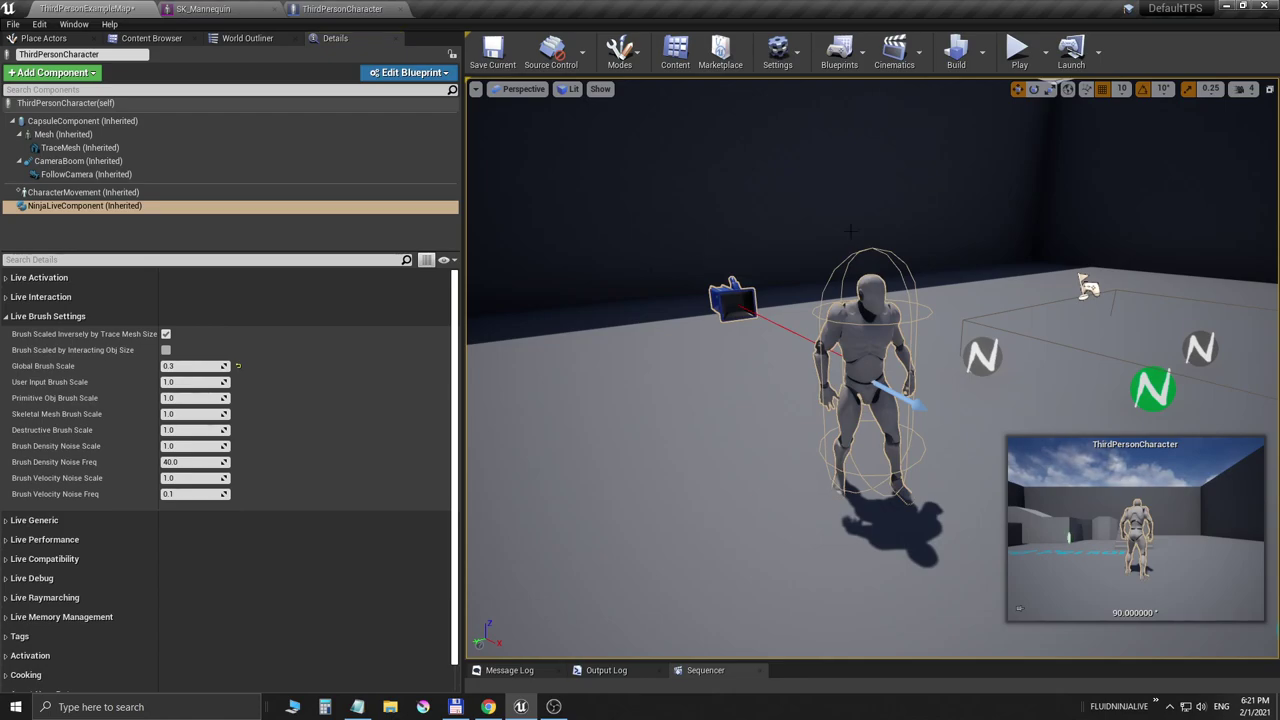
Play-test the level and check the brush size at the character's eyes.
key(alt+p)
key(w)
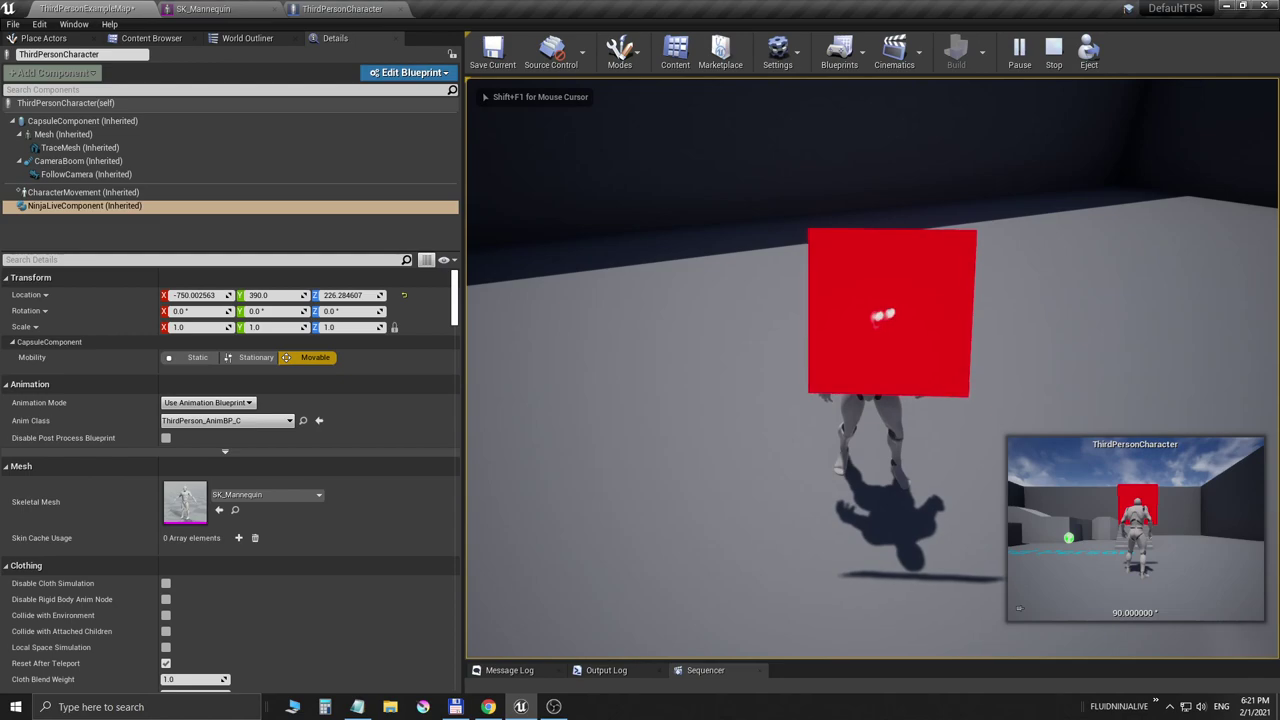
key(Escape)
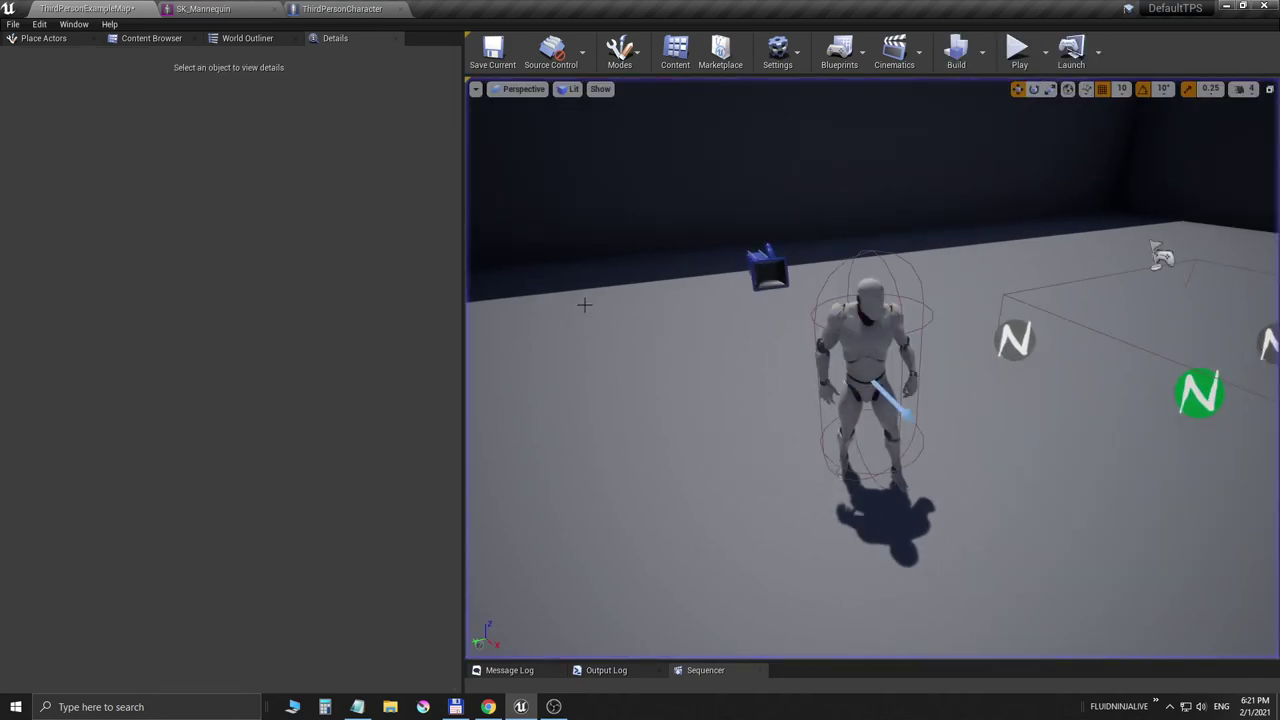
In the ThirdPersonCharacter blueprint, set the CameraBoom's Target Arm Length to 200, then compile and save.
click(354, 10)
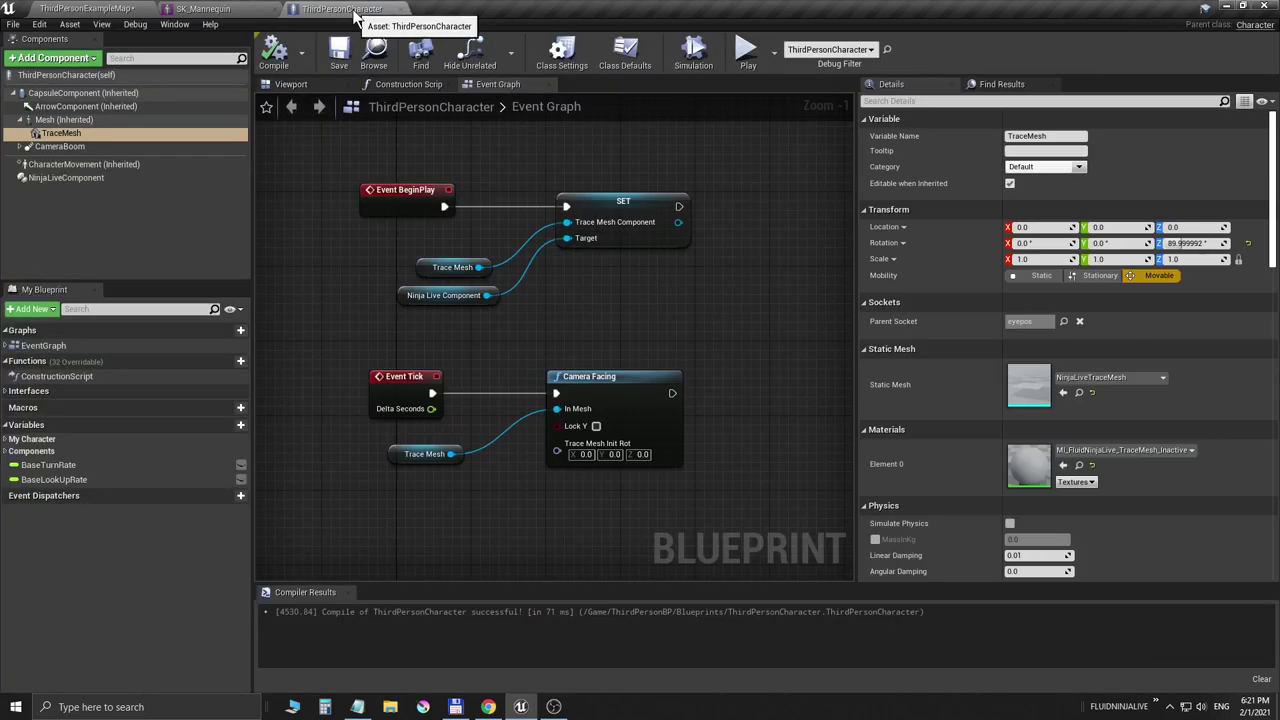
click(19, 147)
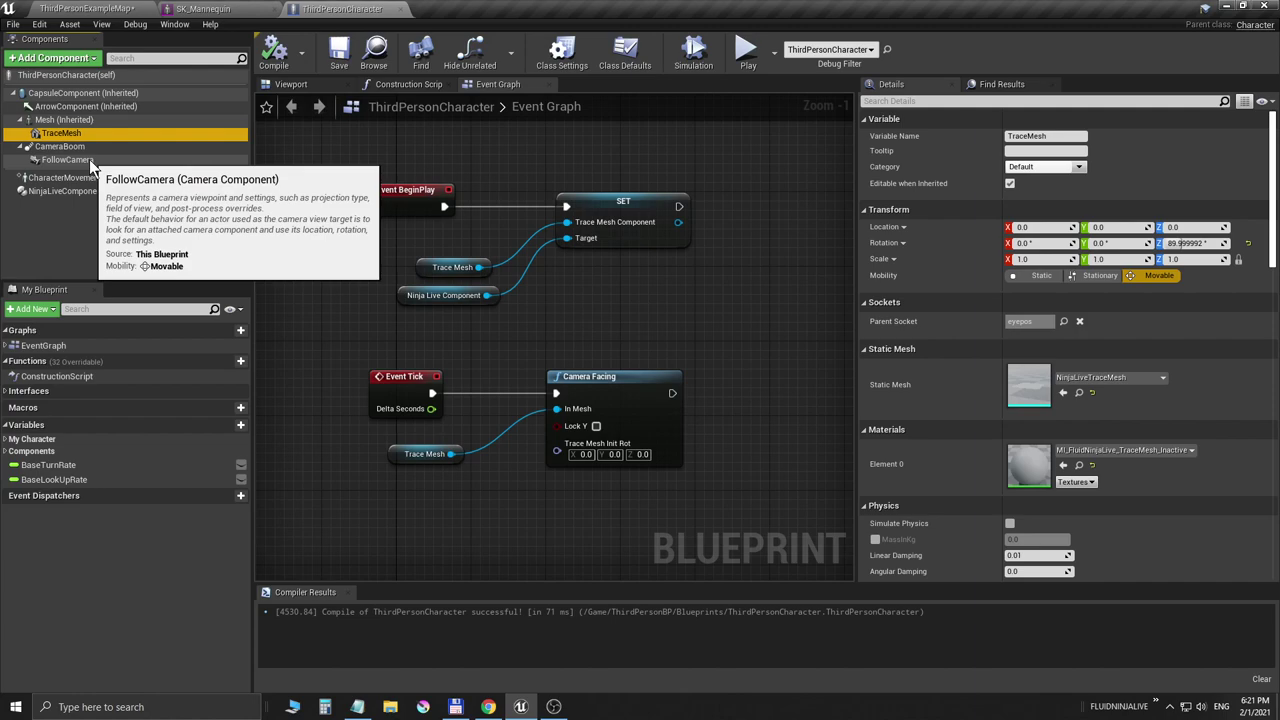
click(74, 147)
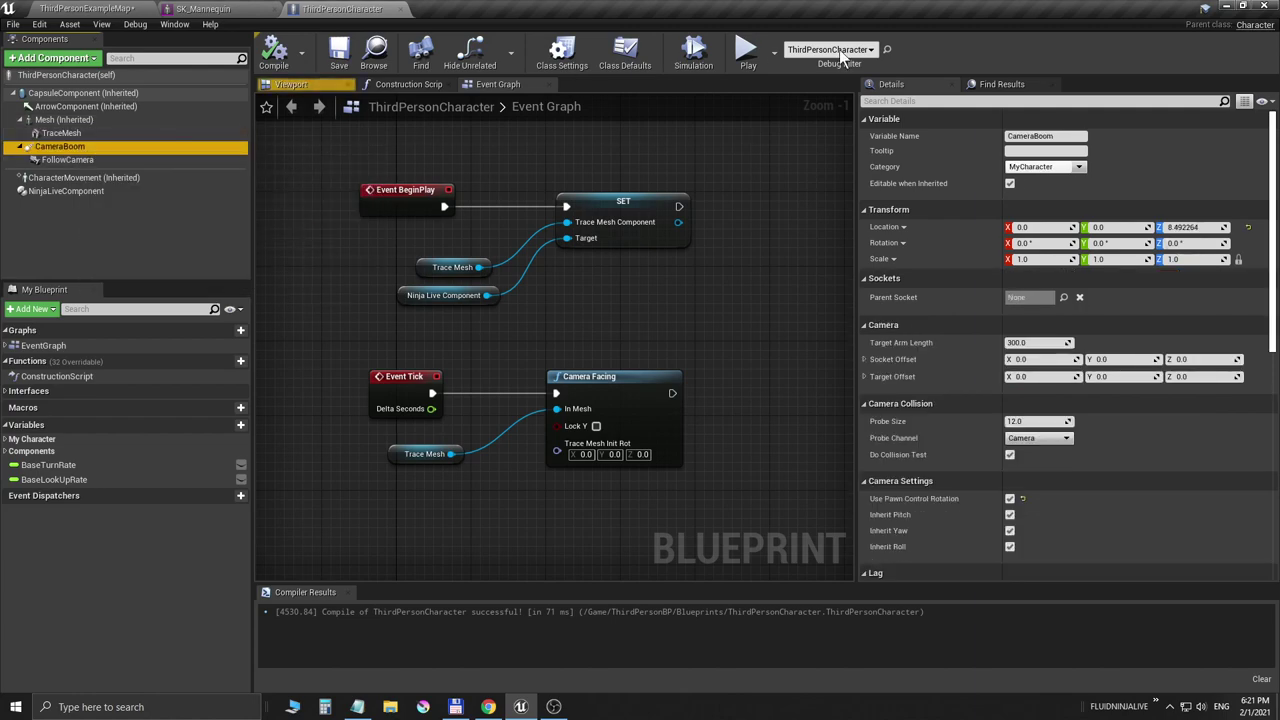
click(968, 101)
text(arm)
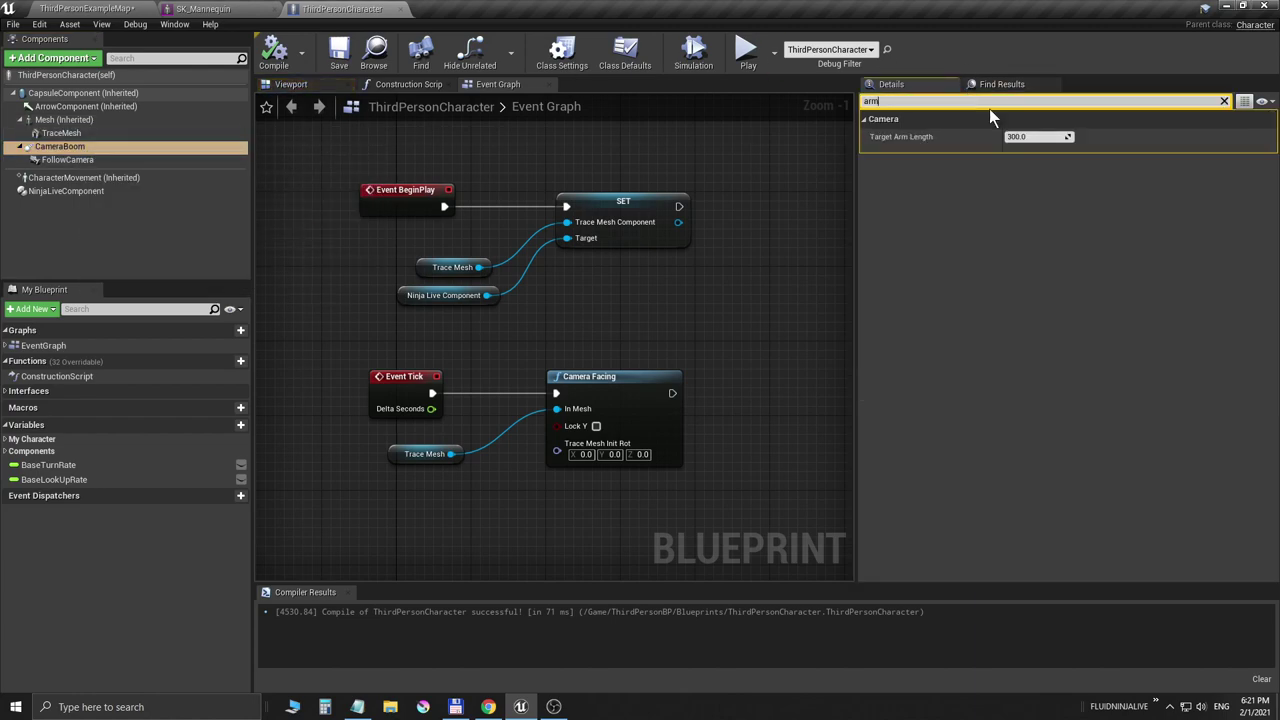
text(200)
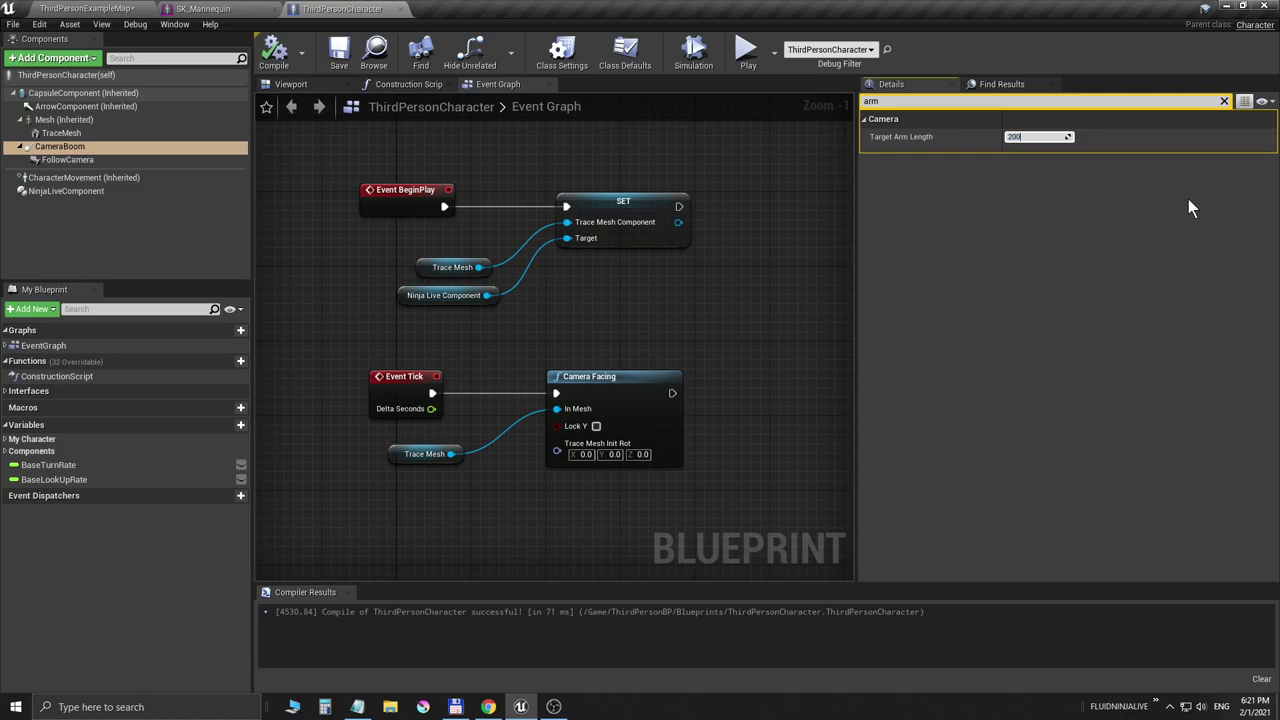
key(Return)
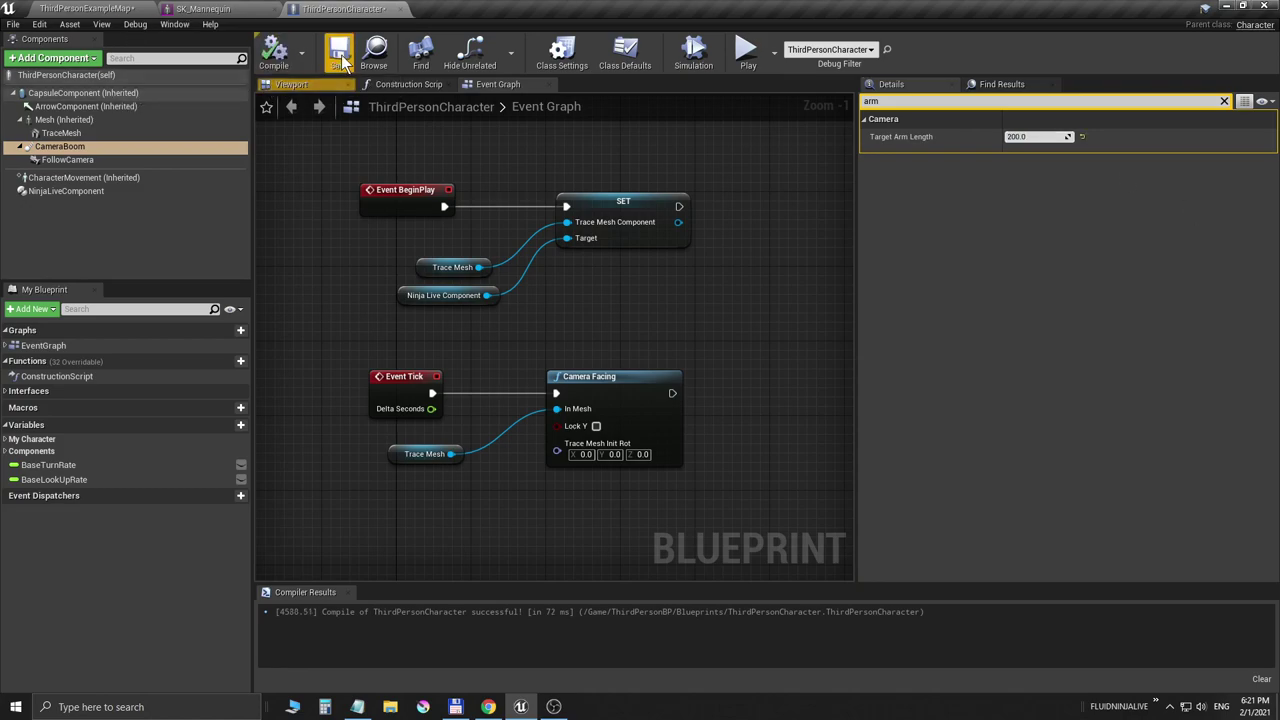
Play-test the level with the closer camera, making the character jump to check the fluid at the eyes.
click(160, 9)
key(alt+p)
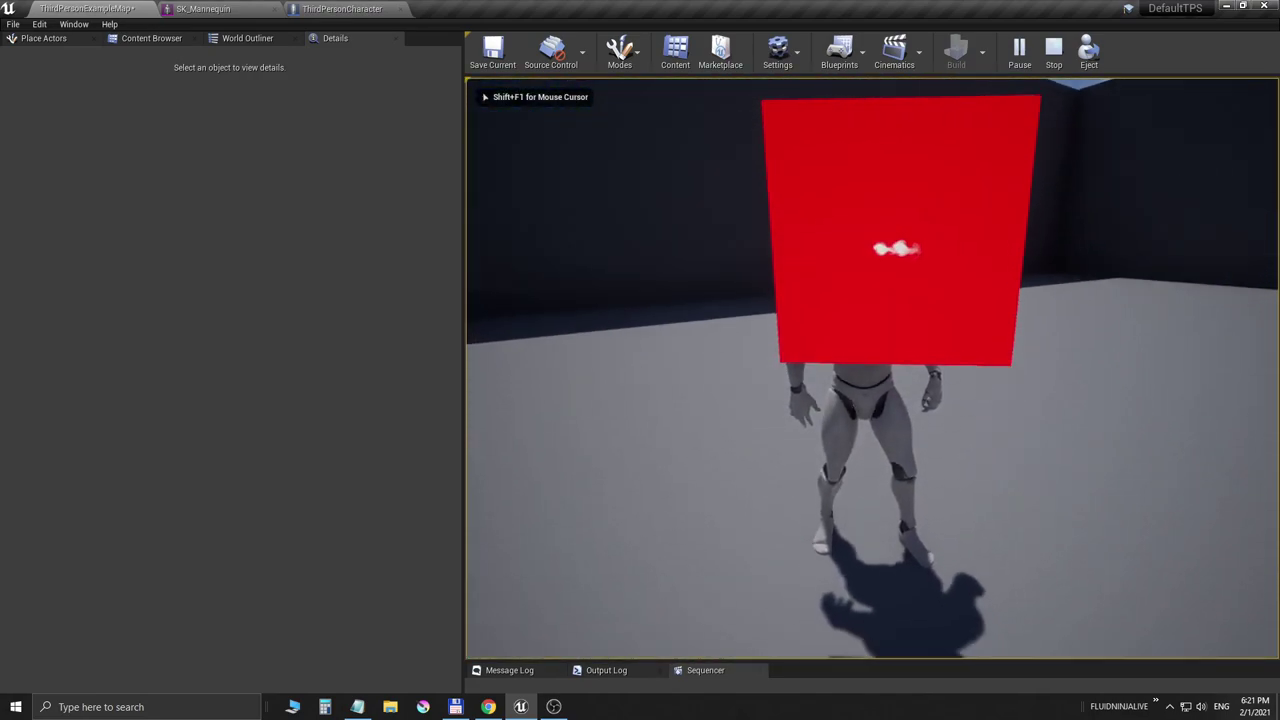
key(space)
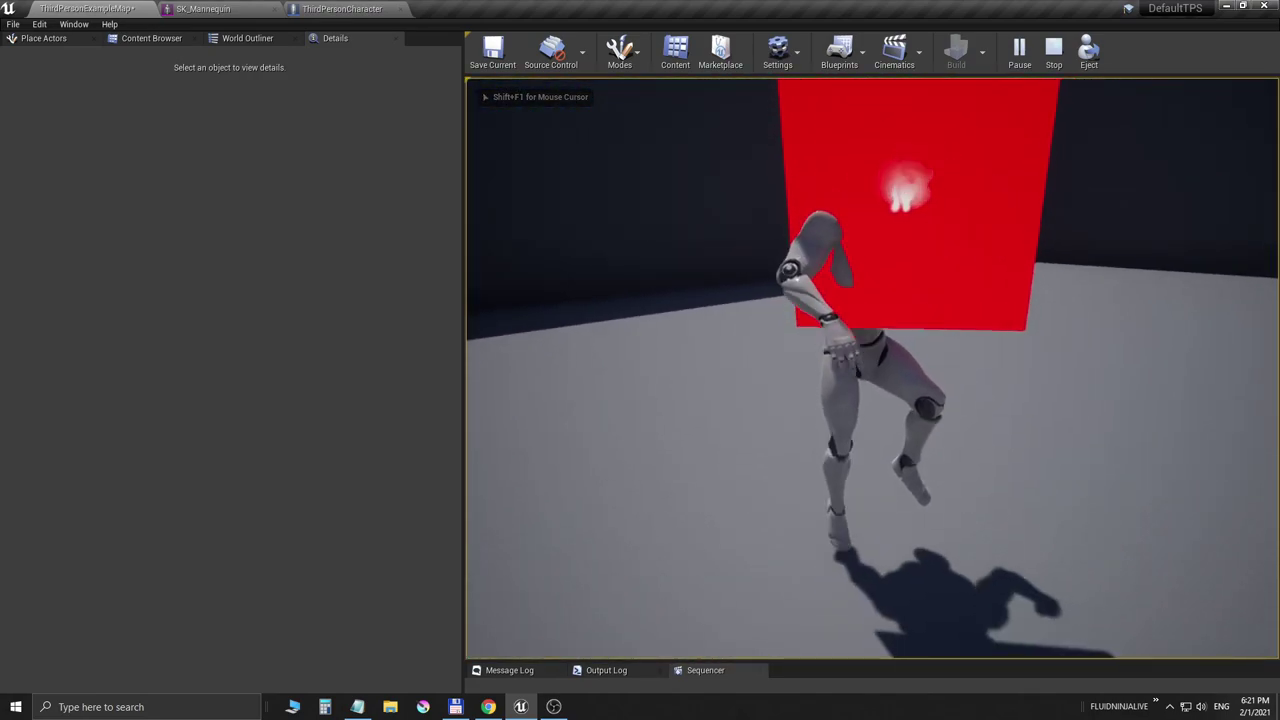
key(Escape)
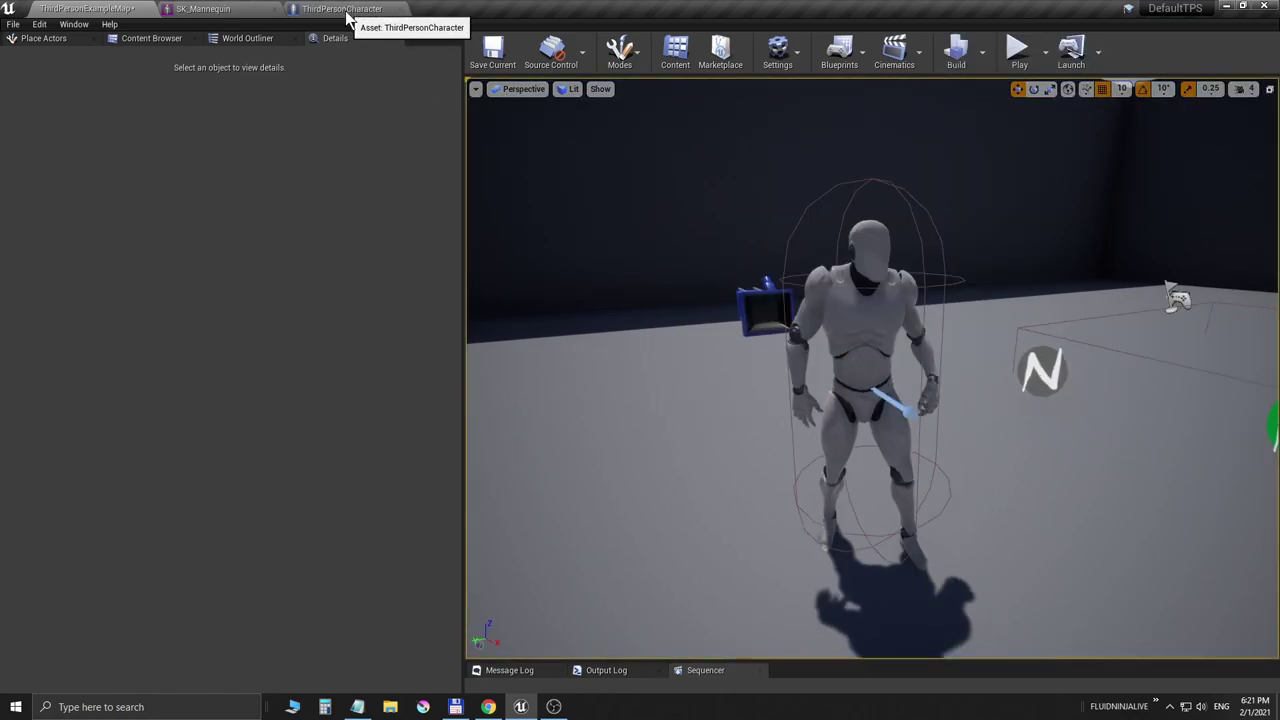
Show the Live Generic settings of the placed character's NinjaLiveComponent to review its output materials.
click(843, 296)
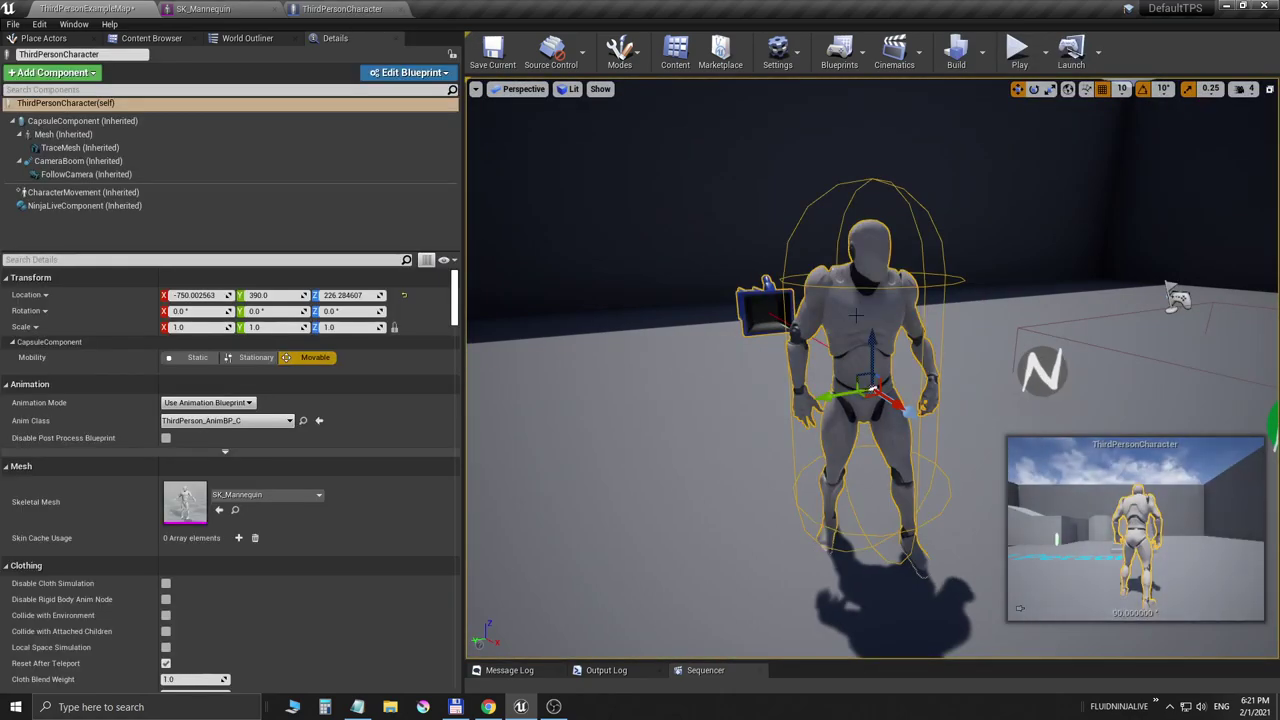
click(95, 197)
click(95, 203)
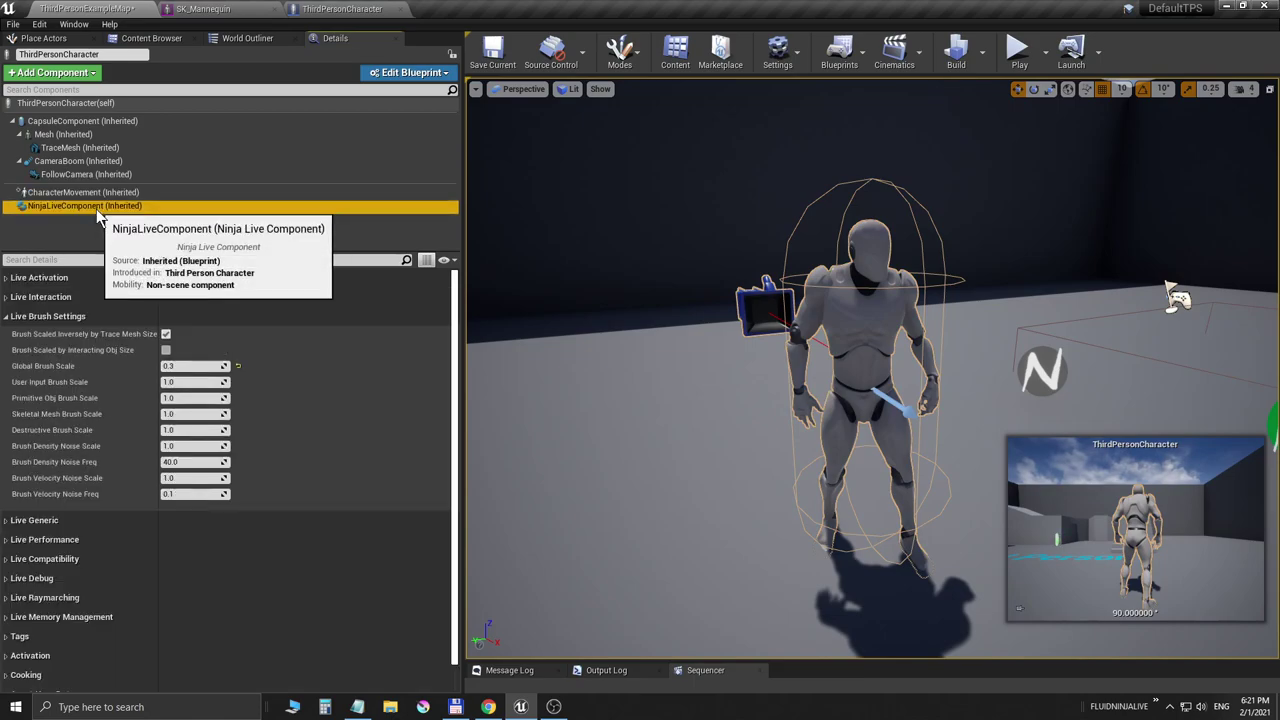
click(97, 316)
click(66, 336)
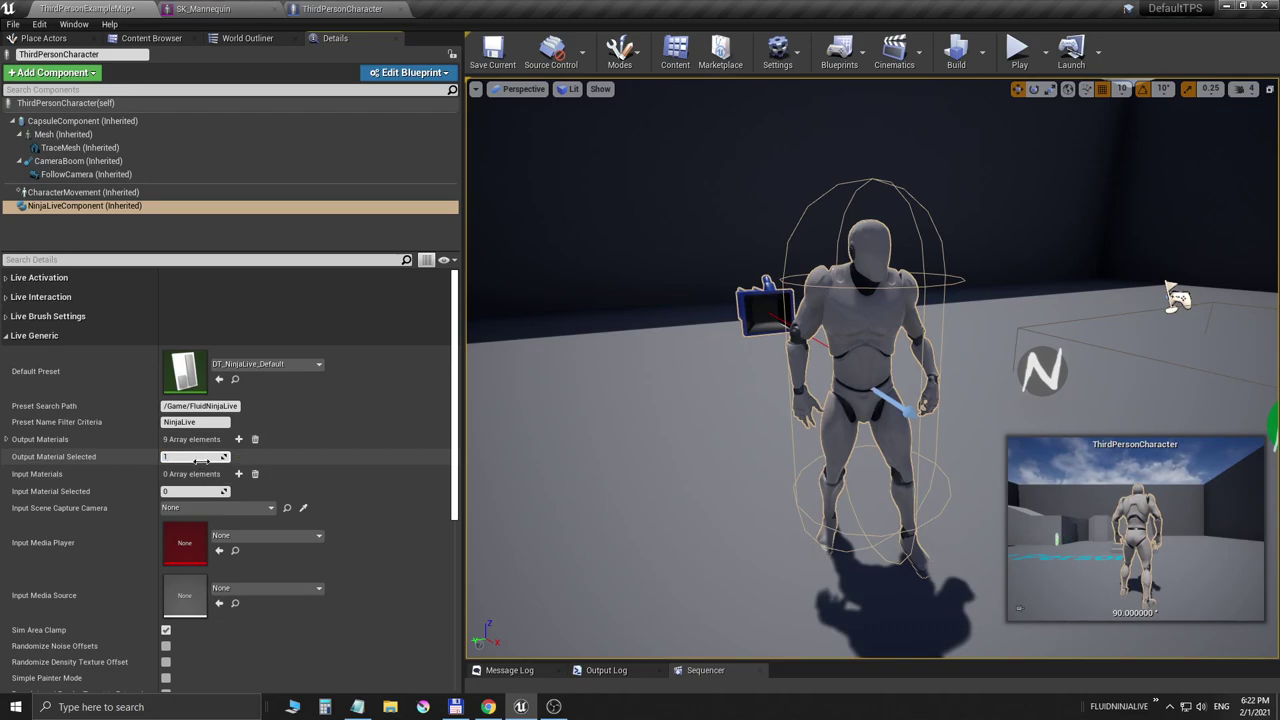
Play-test the level briefly to view the current fluid material at the character's eyes, then stop.
key(alt+p)
click(849, 243)
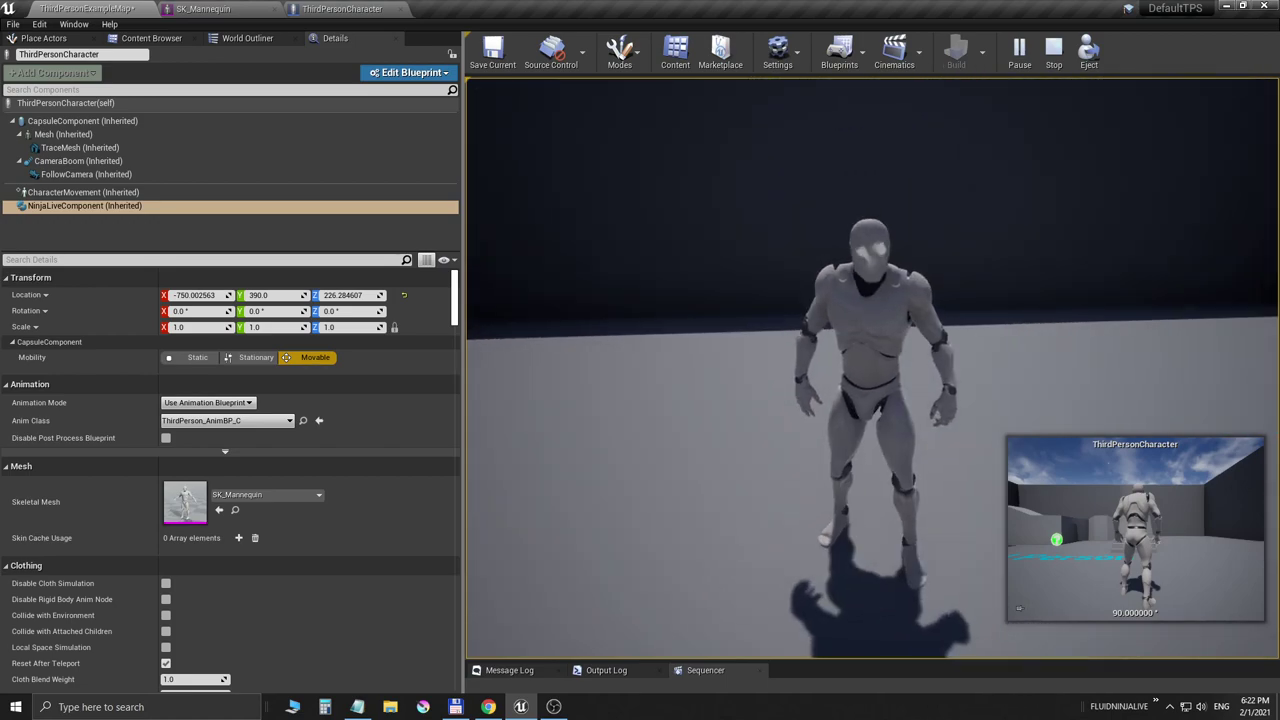
key(Escape)
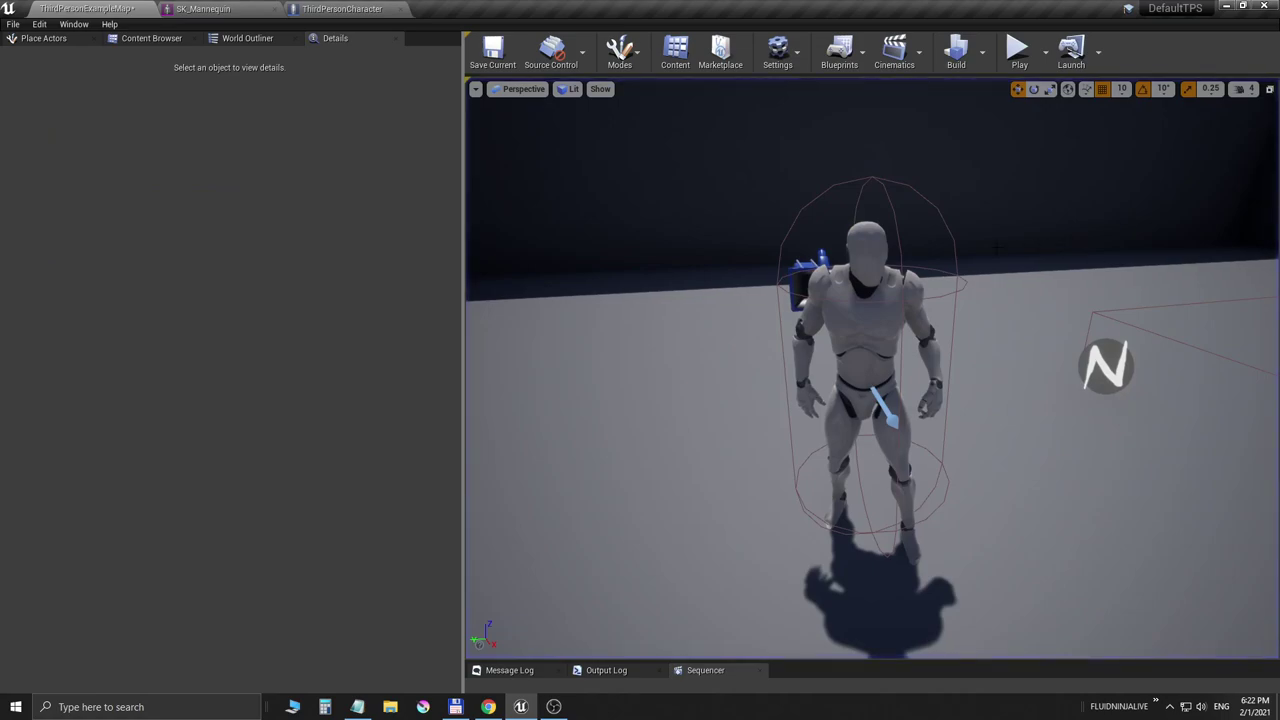
Add a new element at index 9 to the Output Materials array in the character's NinjaLiveComponent Live Generic settings.
click(866, 330)
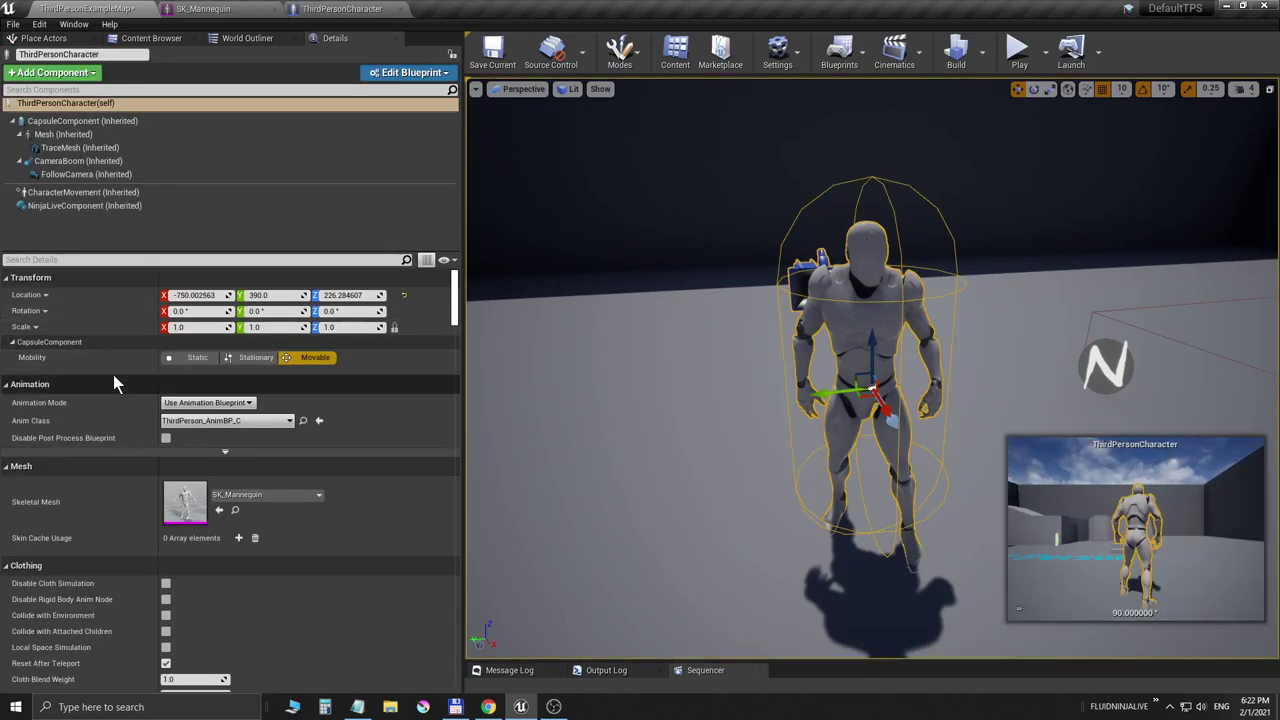
click(90, 206)
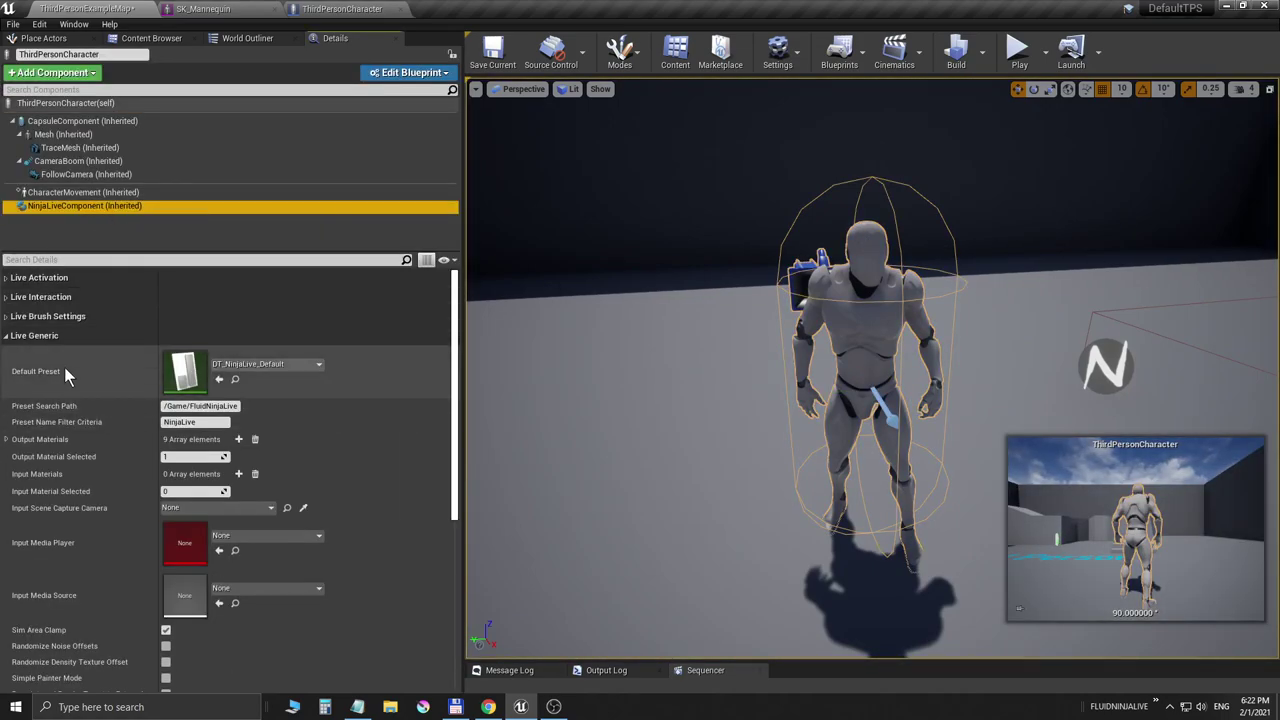
click(6, 336)
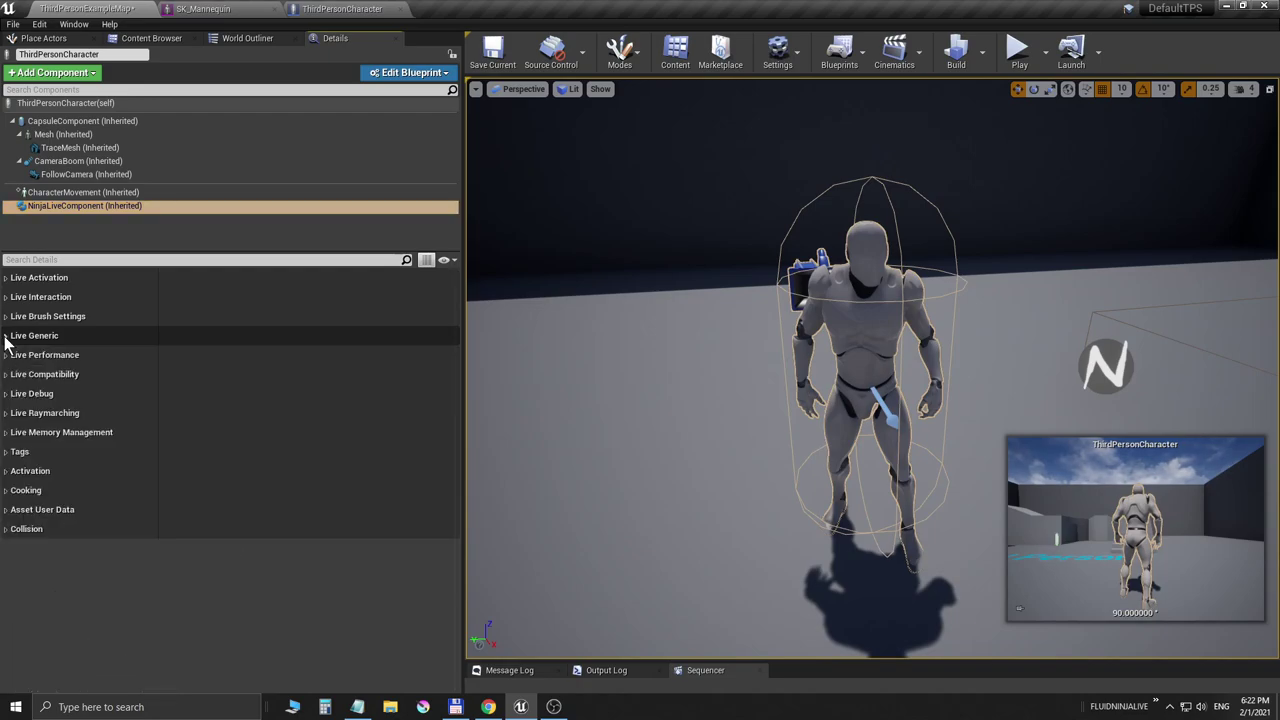
click(6, 336)
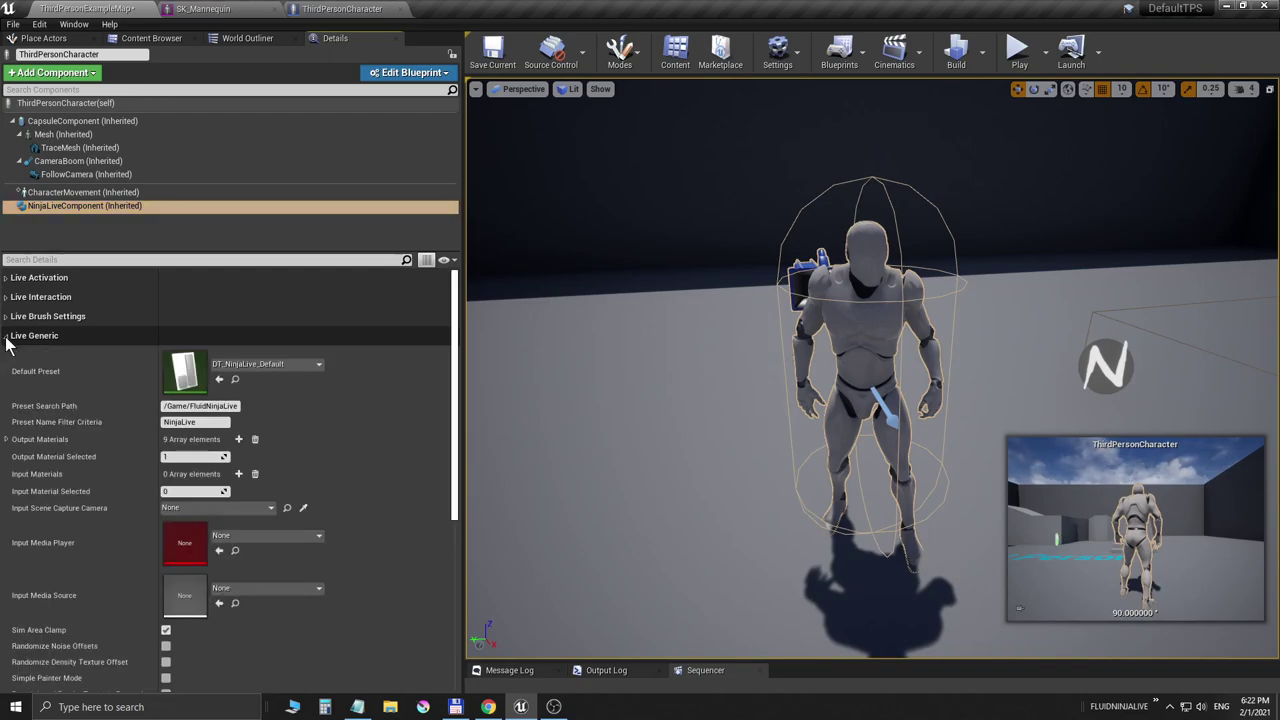
click(6, 439)
scroll(254, 450, down, 2)
scroll(251, 452, down, 2)
scroll(240, 369, up, 3)
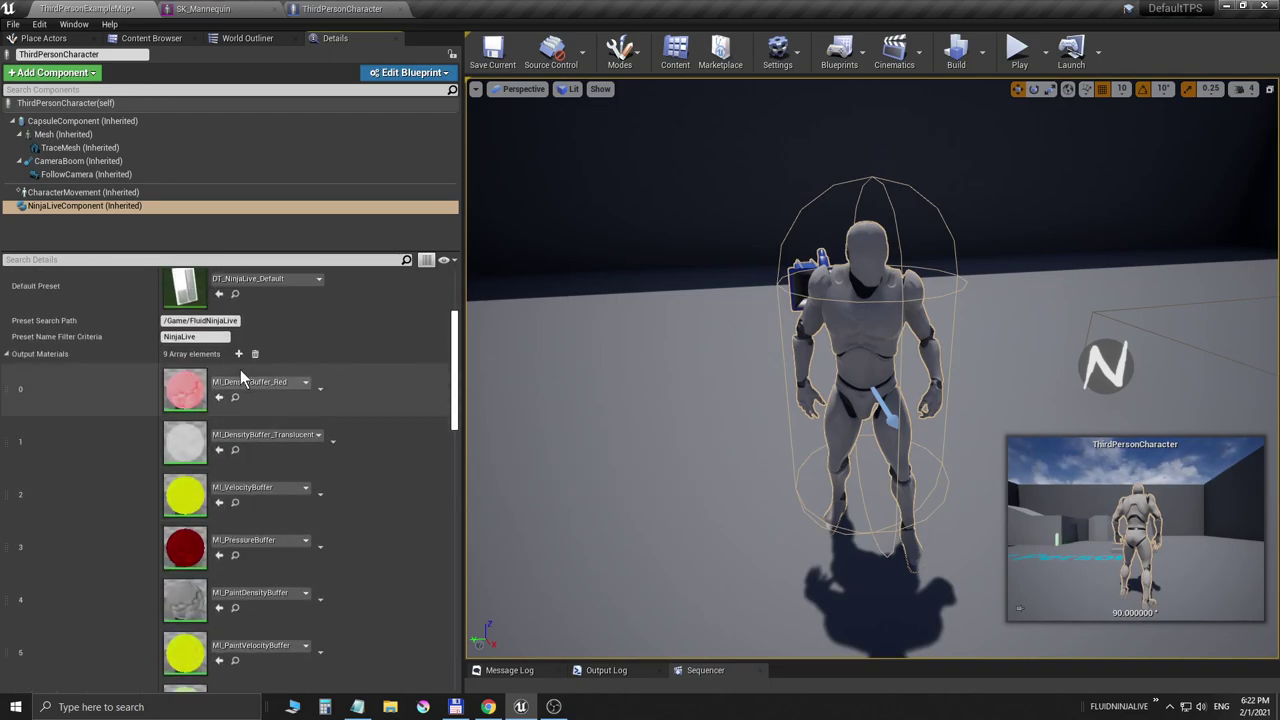
scroll(186, 520, down, 3)
scroll(186, 520, down, 3)
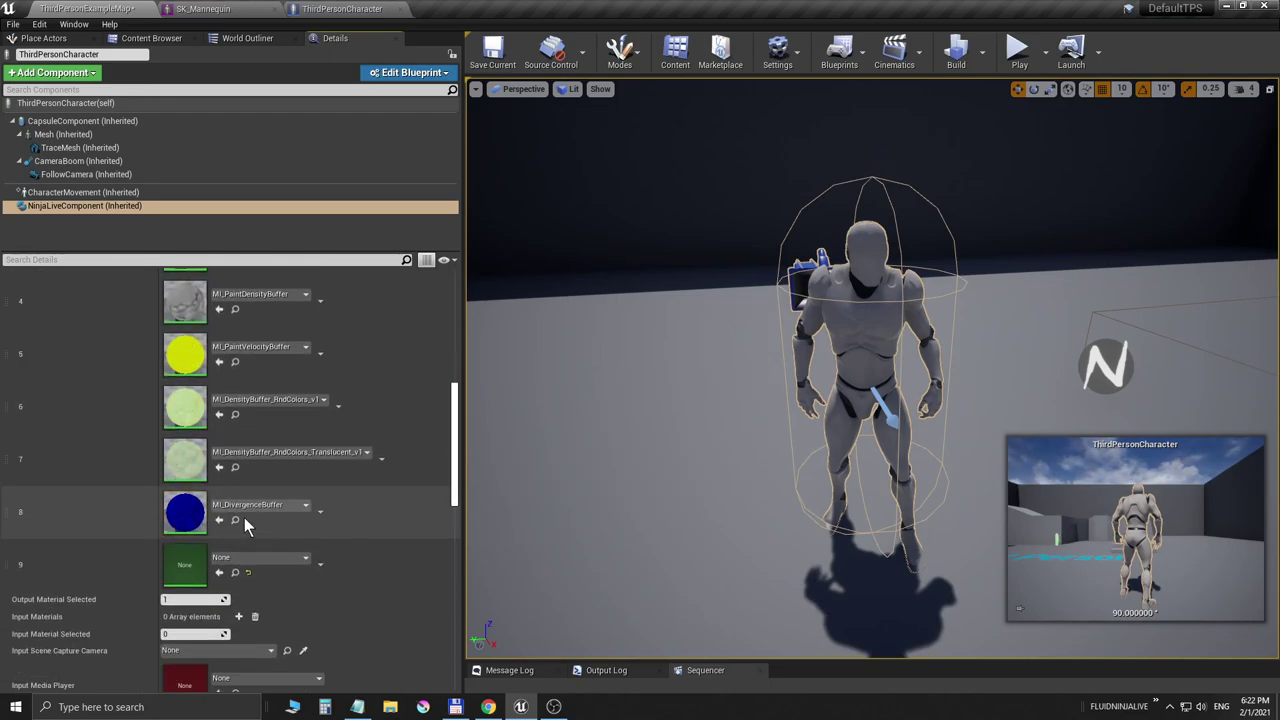
Assign MI_PawnHands_ColorPaintBuffer_Orange from the Instance_Examples folder to output material element 9, and set Output Material Selected to 9.
click(237, 521)
click(78, 207)
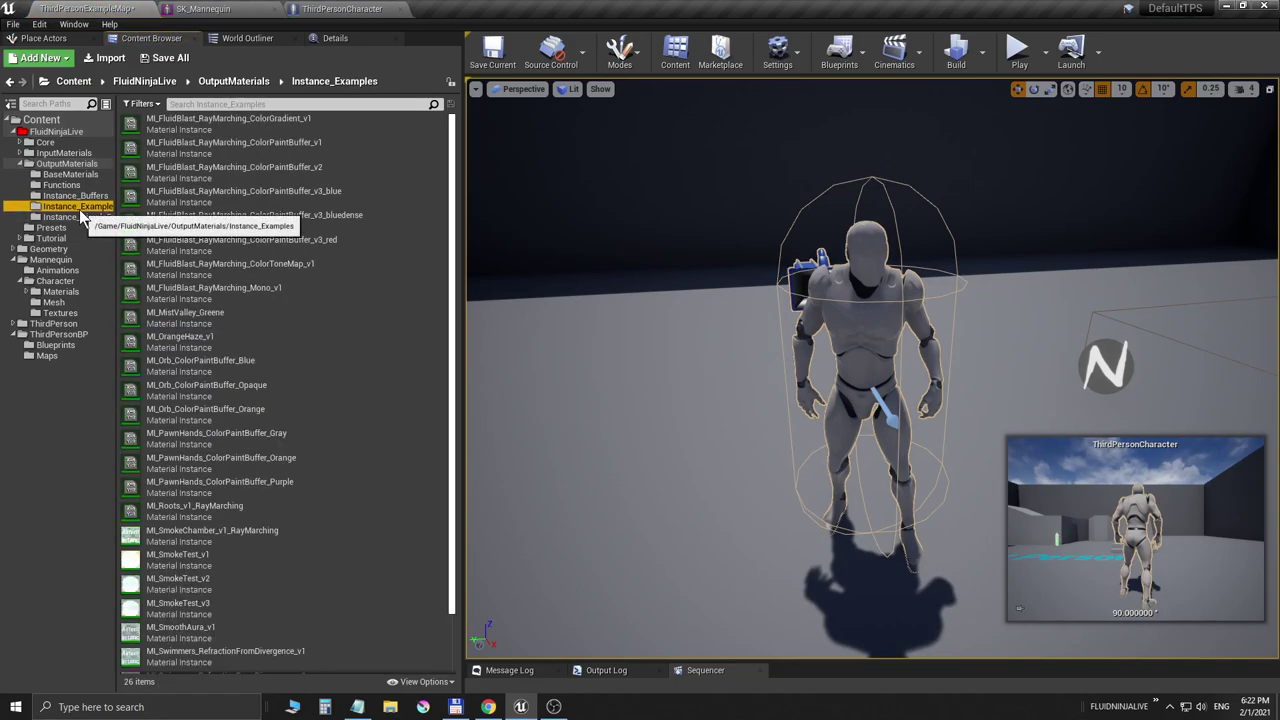
click(212, 103)
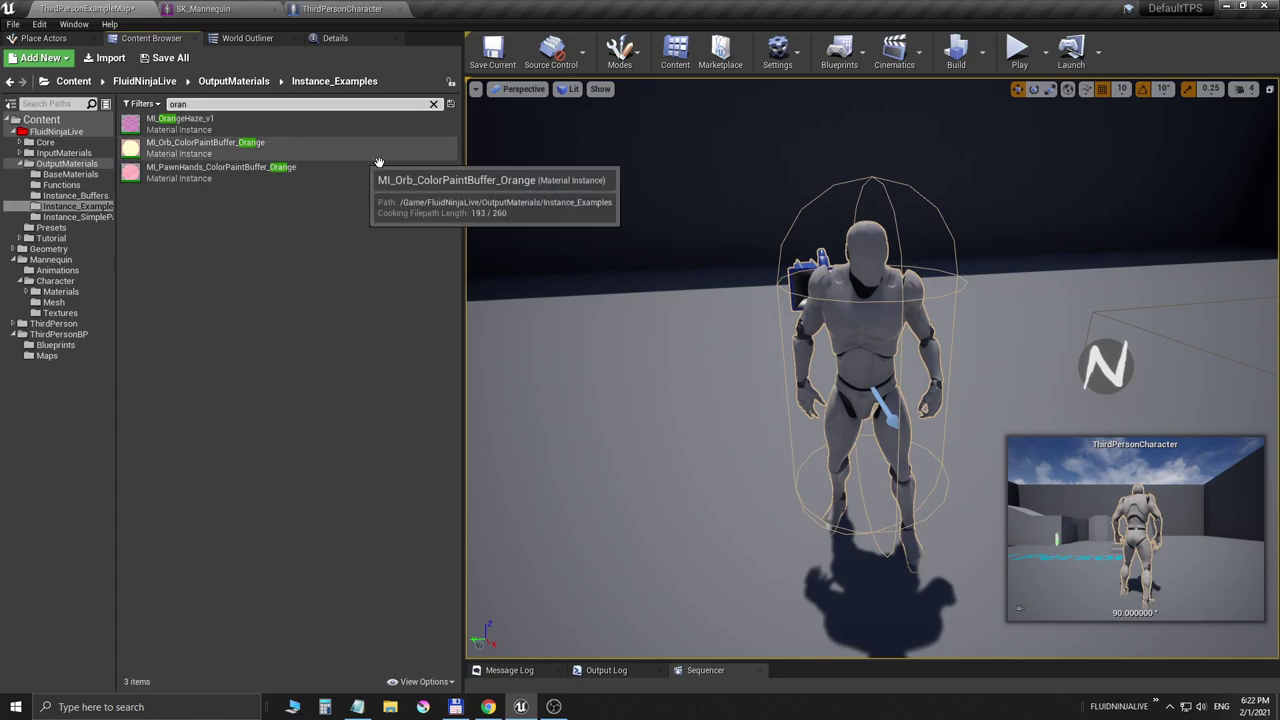
click(292, 169)
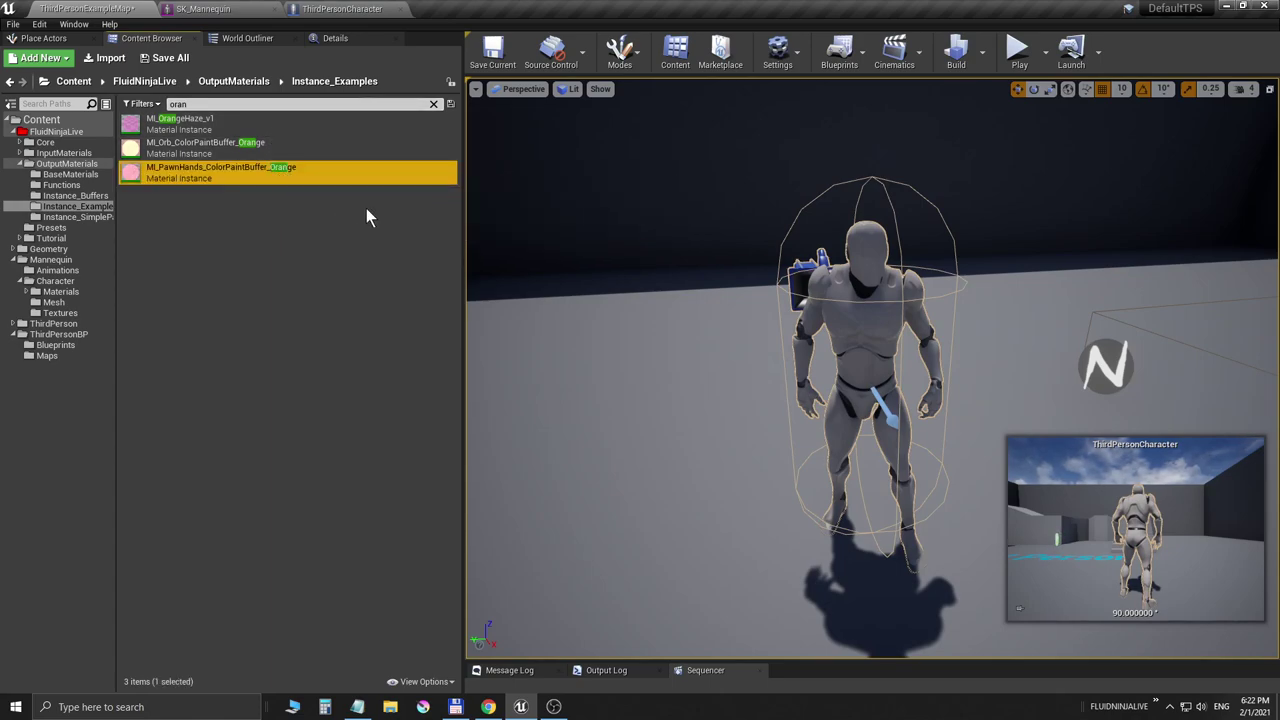
click(333, 39)
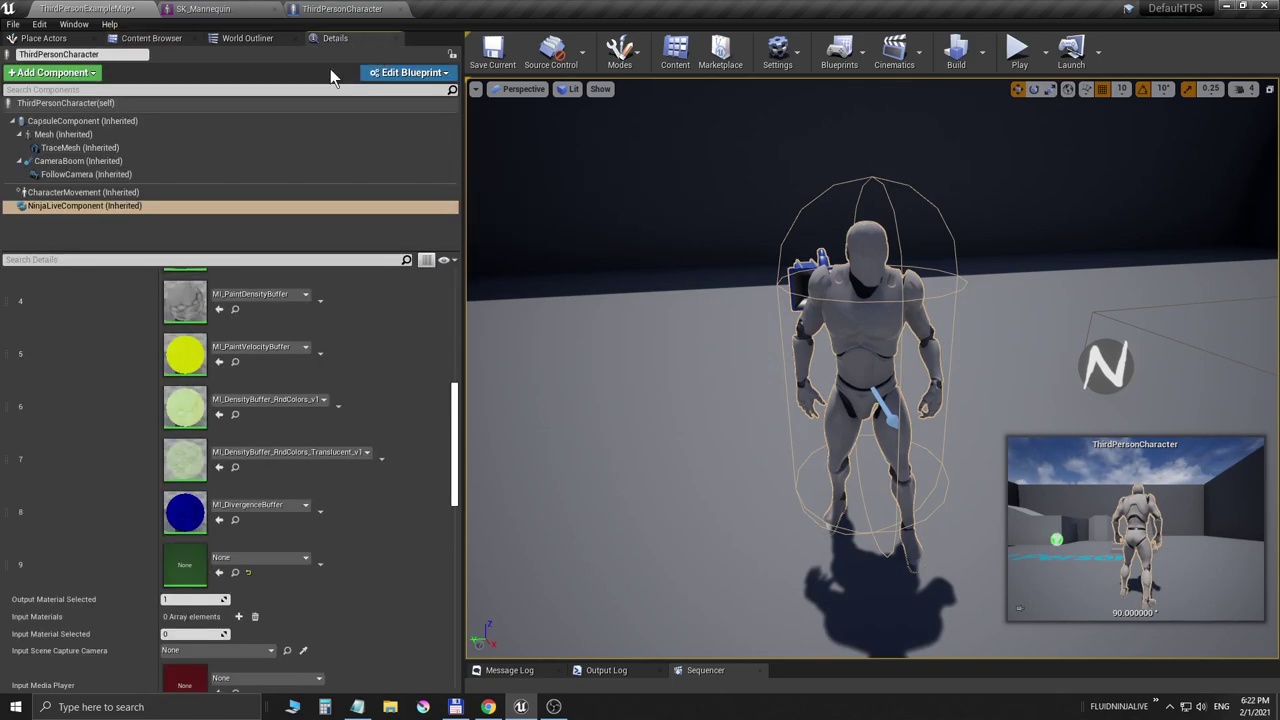
click(218, 573)
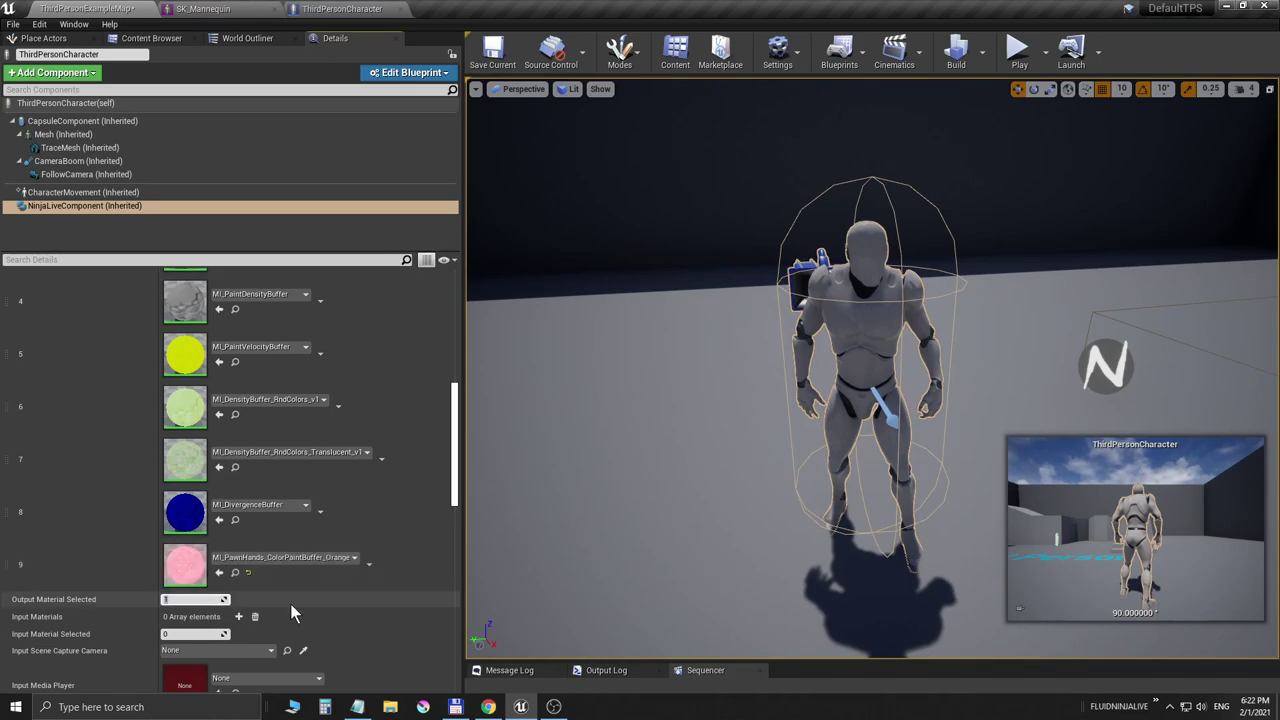
text(9)
key(Return)
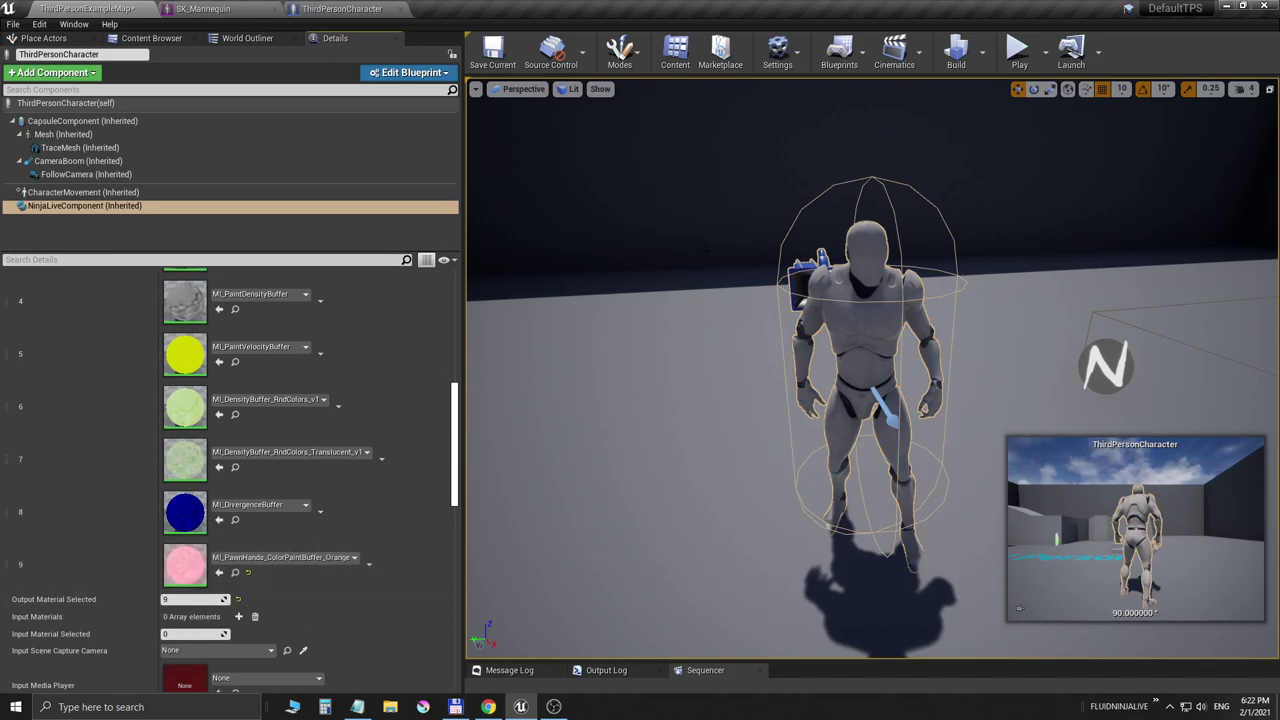
Play-test the level with the orange output material, making the character jump to check the flaming eyes, then stop.
key(alt+p)
click(907, 259)
key(space)
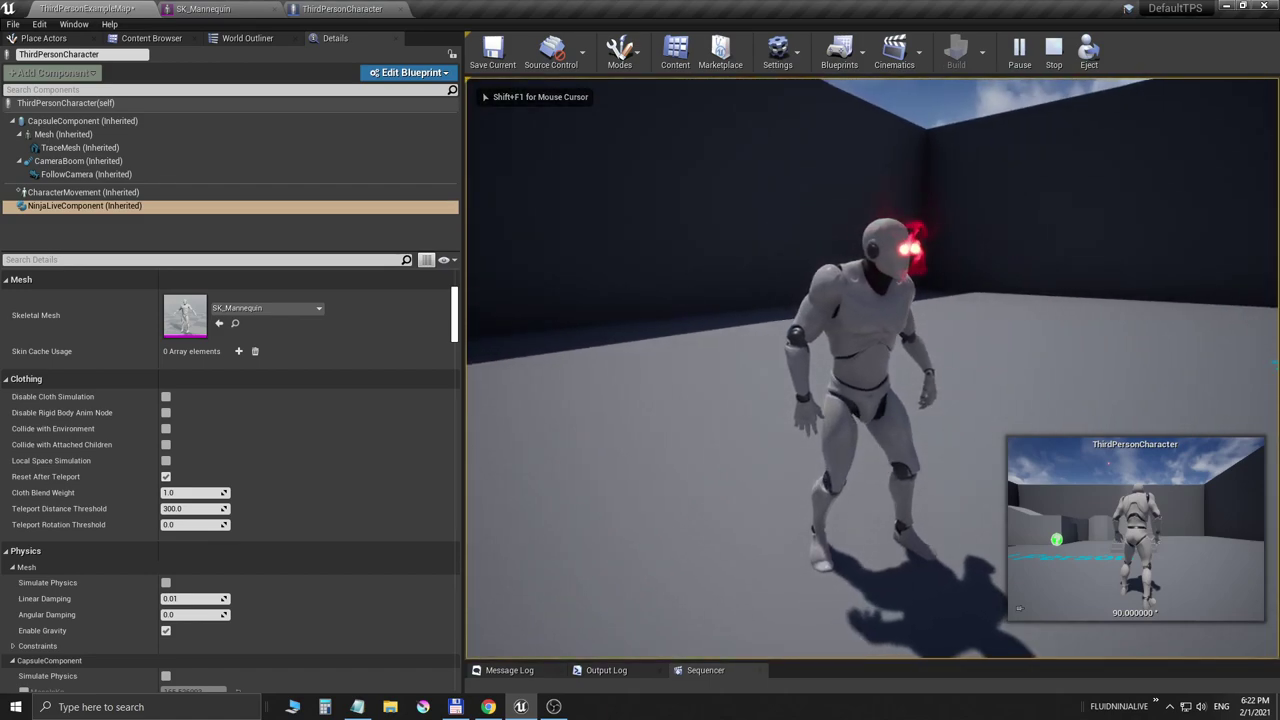
key(space)
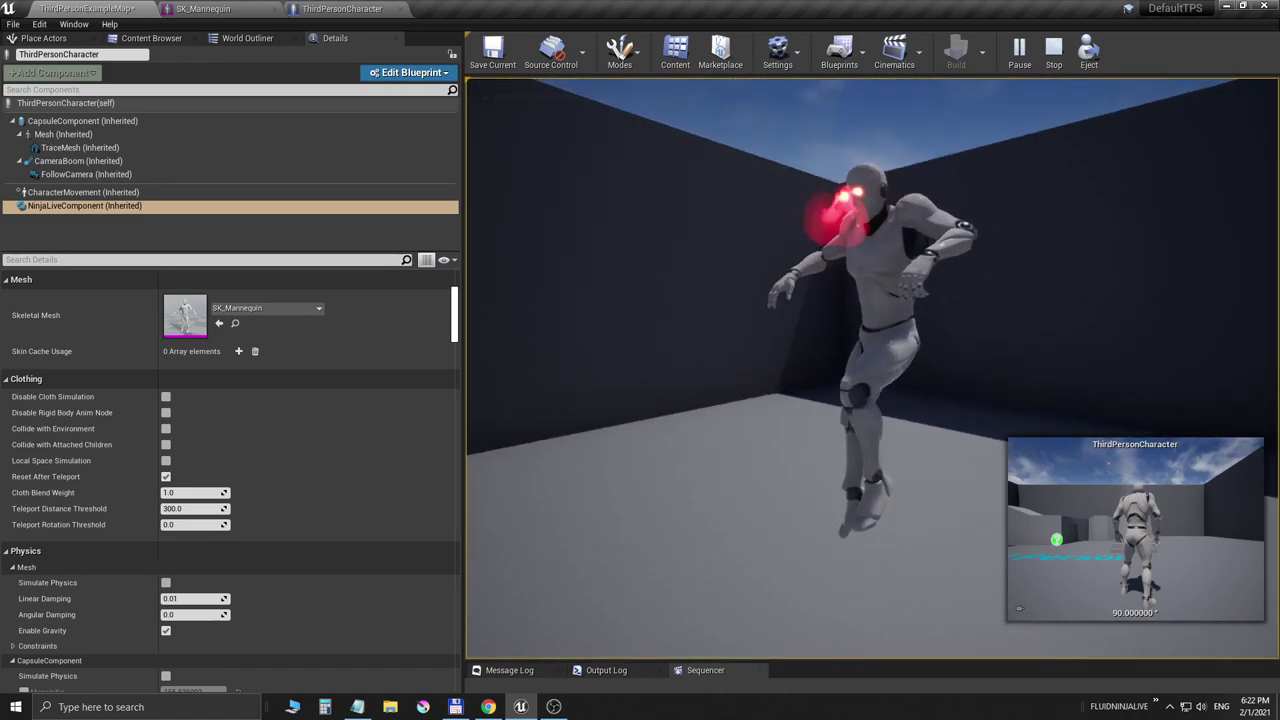
key(space)
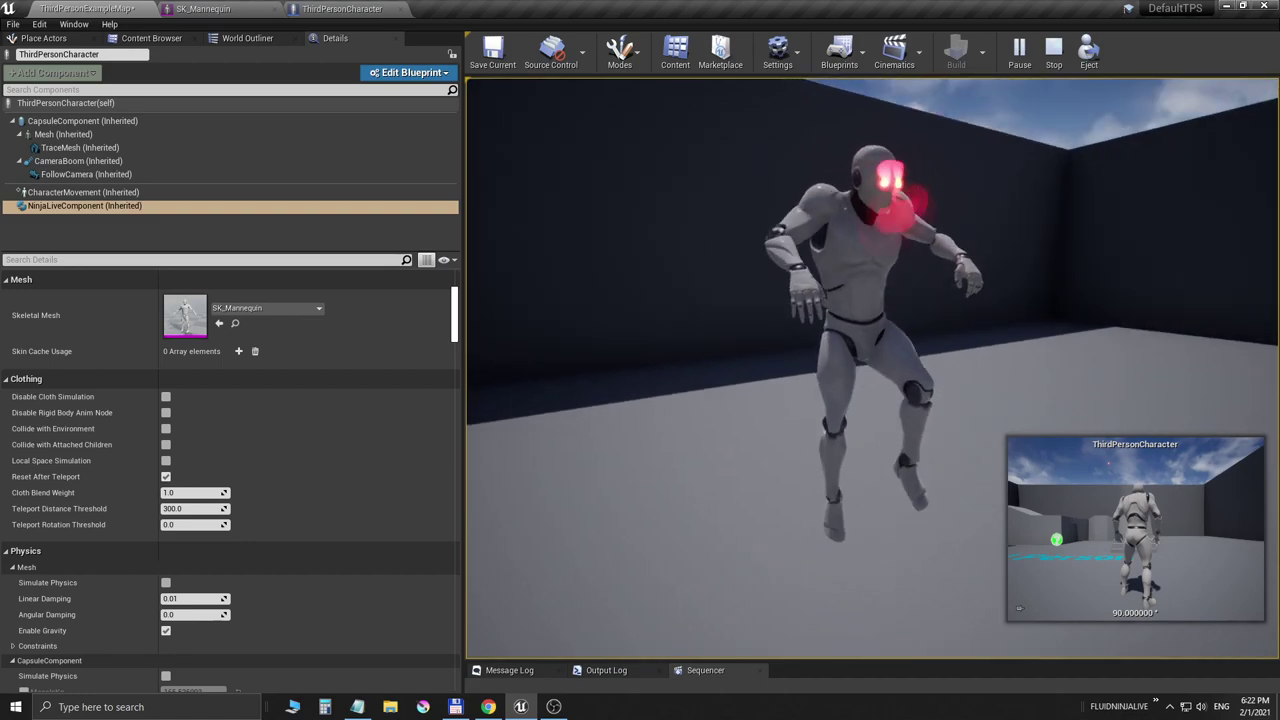
click(1223, 276)
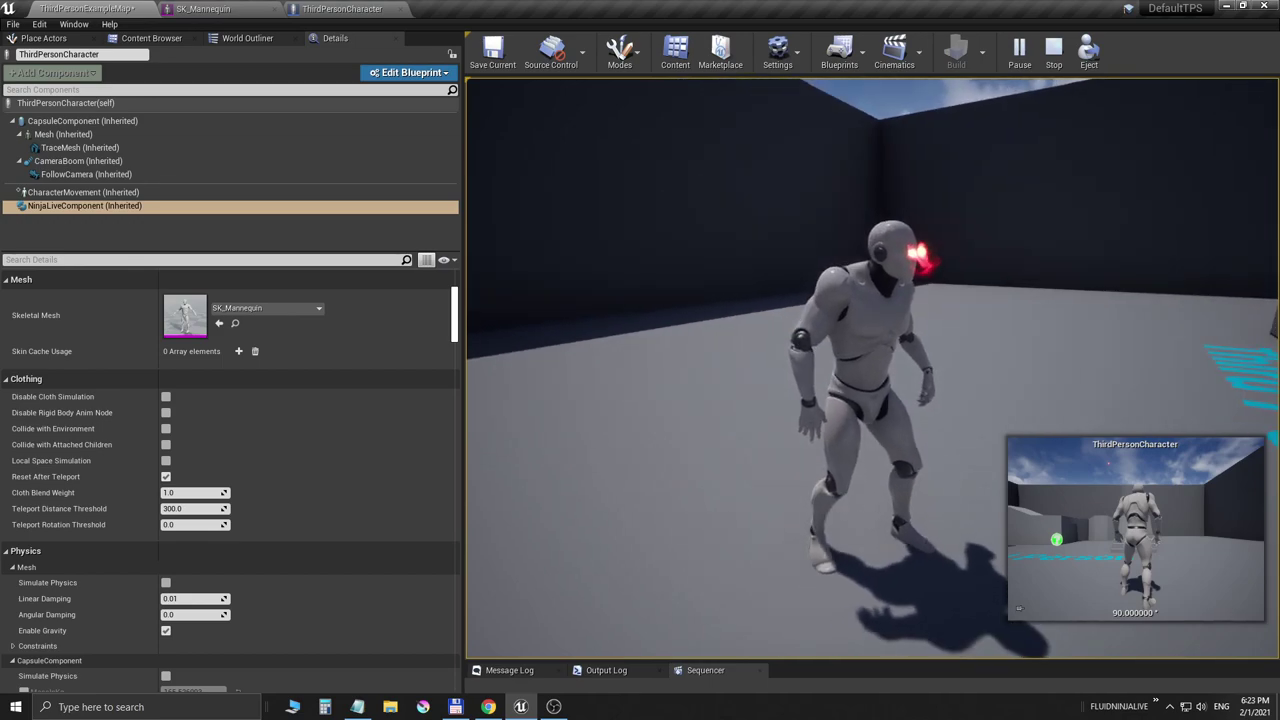
key(Escape)
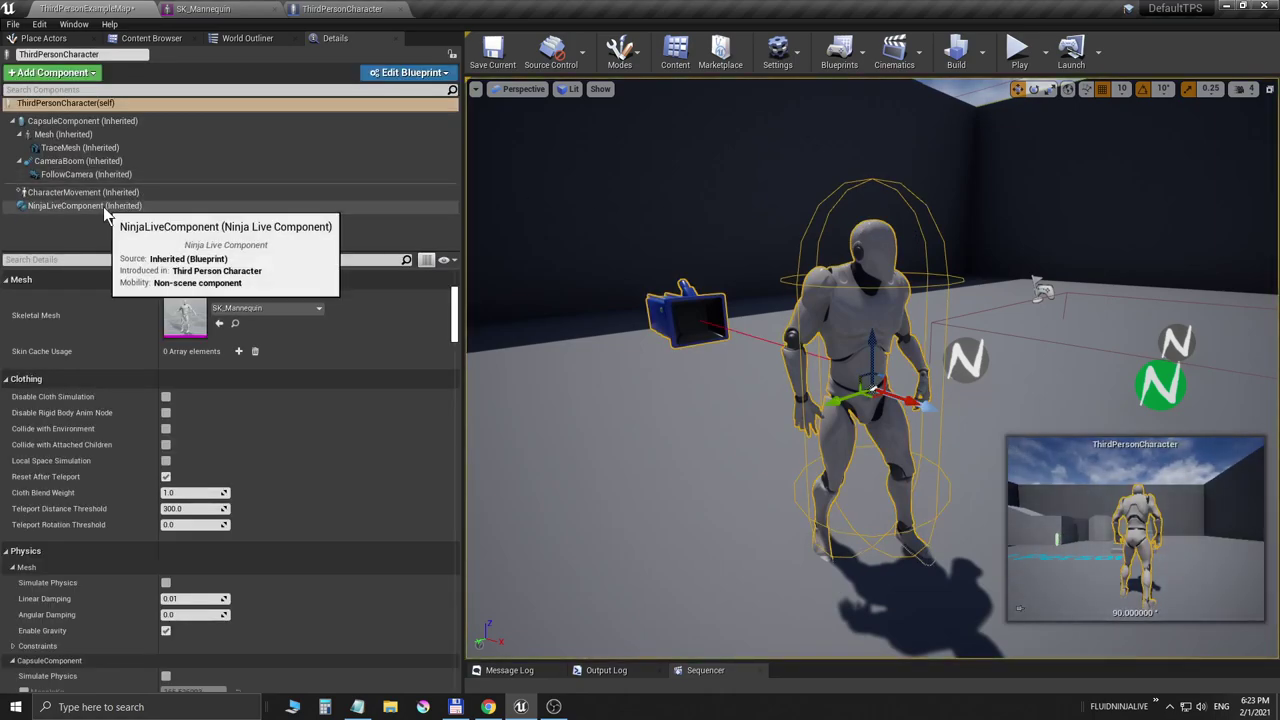
Open the MI_PawnHands_ColorPaintBuffer_Orange material instance used by output material element 9 and review its Switches parameters.
click(103, 207)
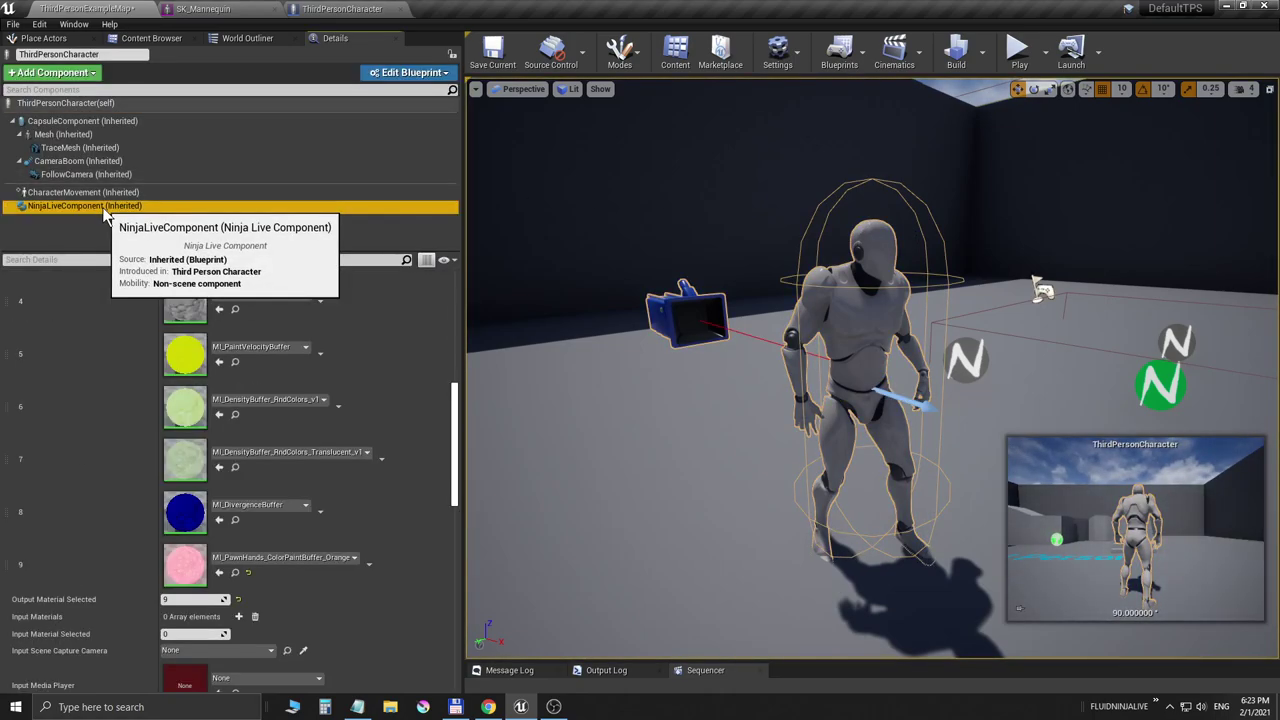
click(235, 574)
double_click(140, 462)
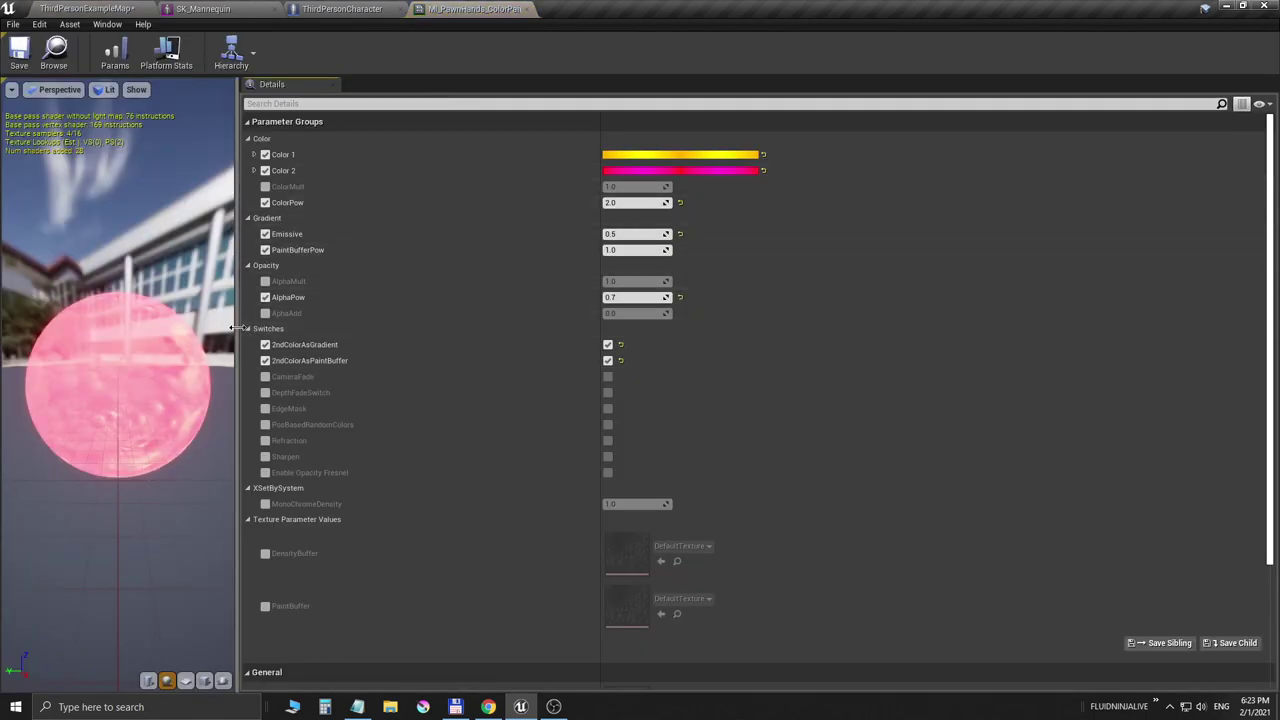
drag(238, 328, 247, 328)
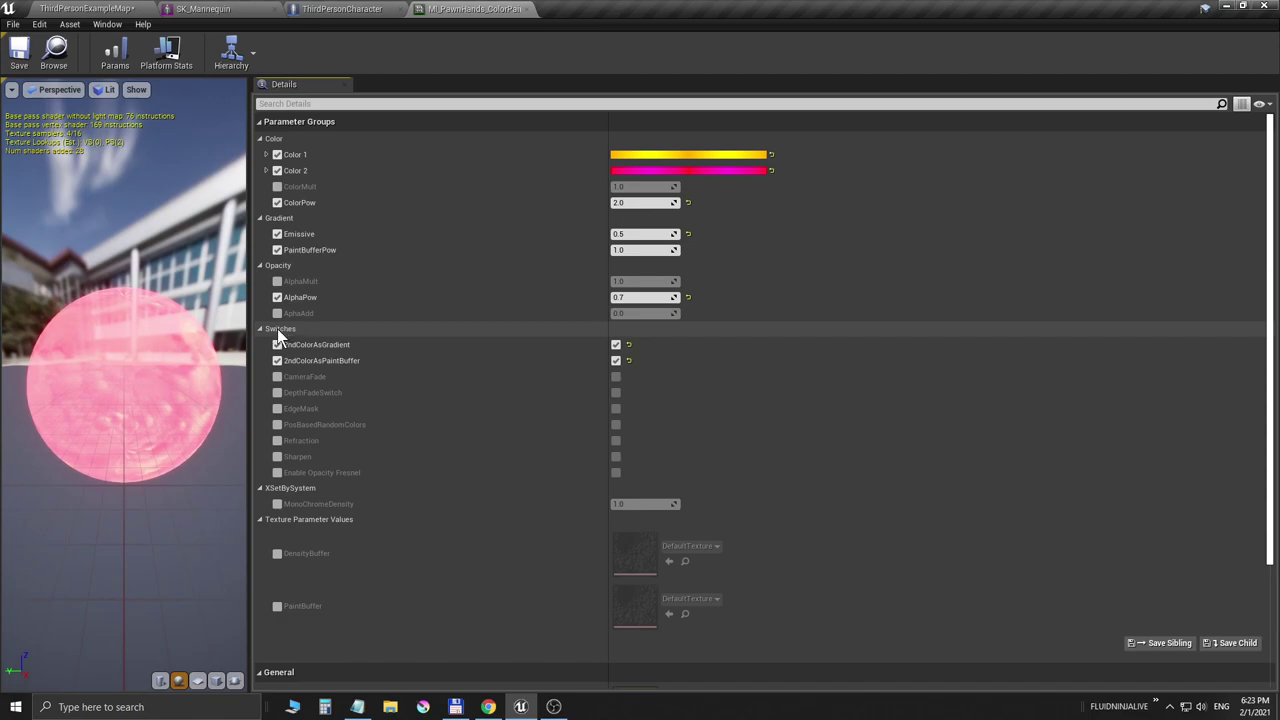
click(277, 329)
click(275, 329)
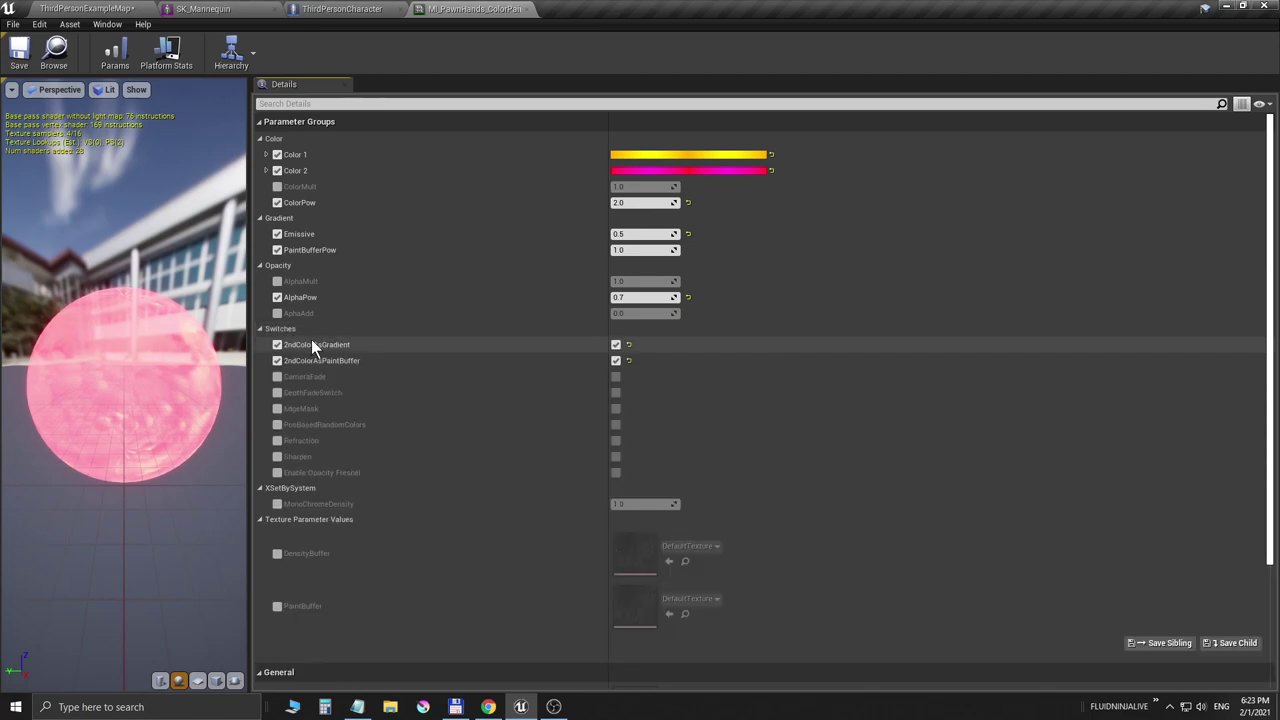
Enable DepthFadeSwitch in the material instance, override DepthFadeDistance with 10, and save the asset.
click(277, 393)
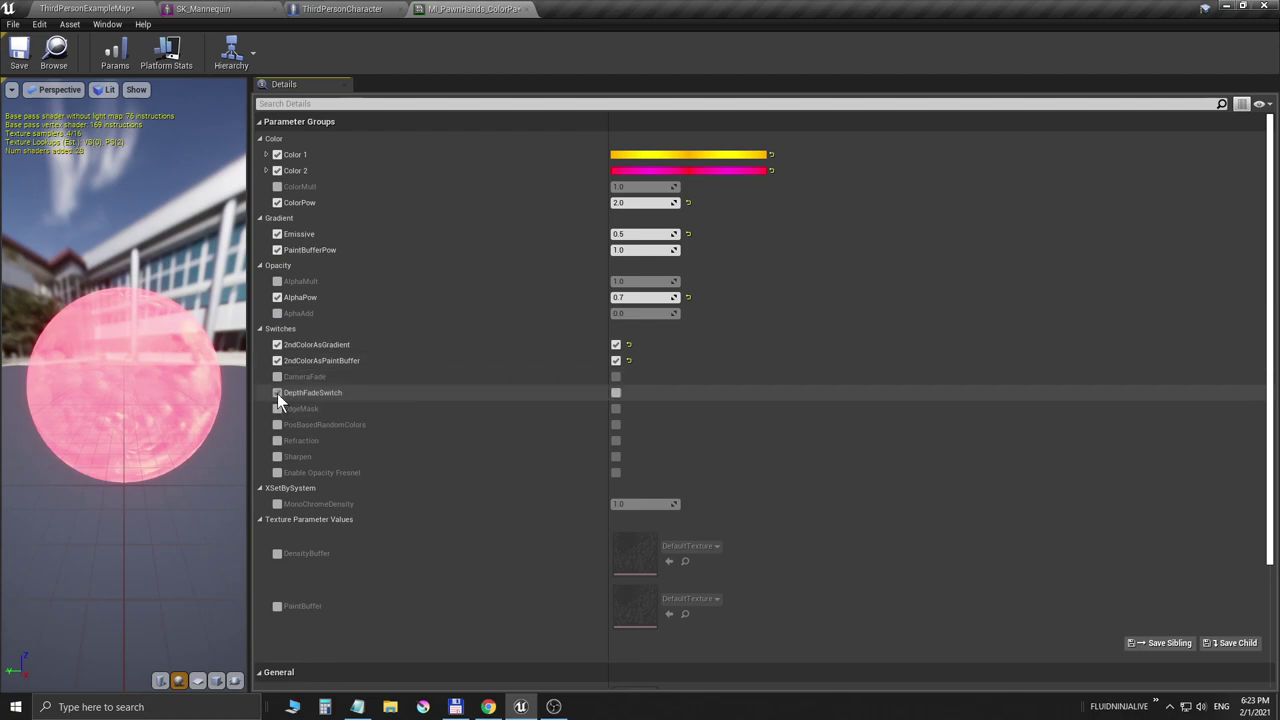
click(616, 393)
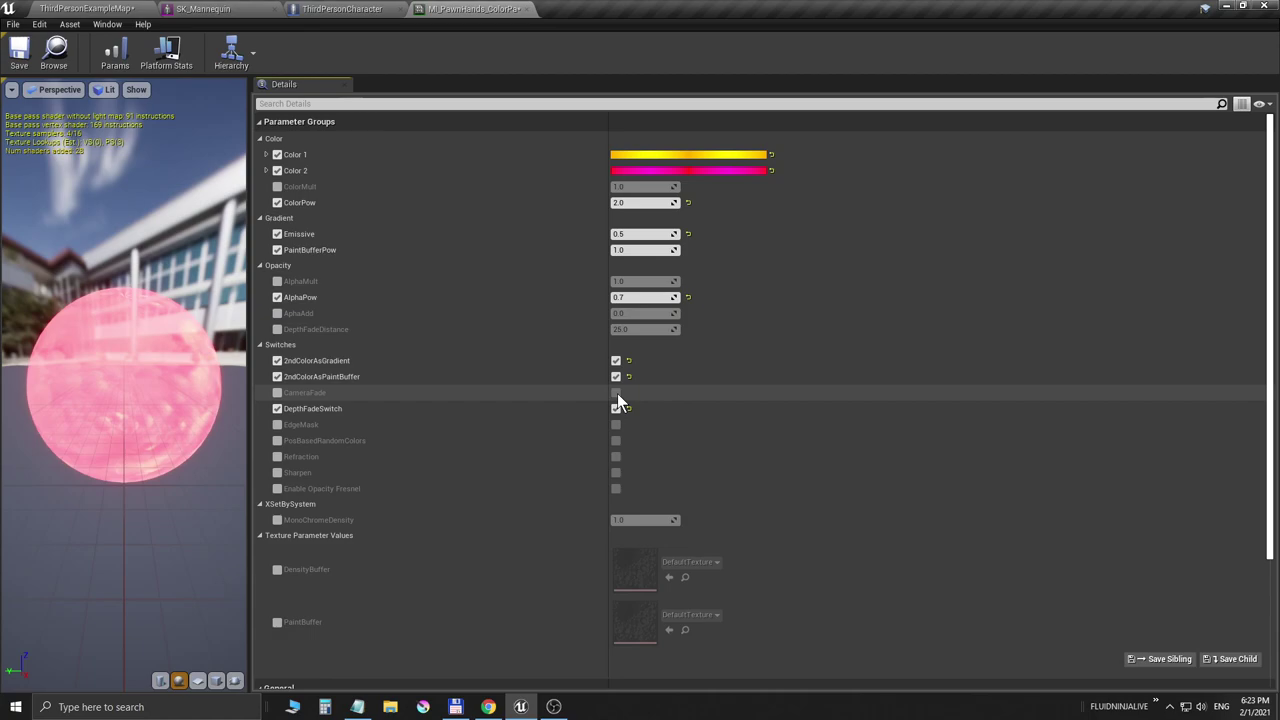
click(277, 330)
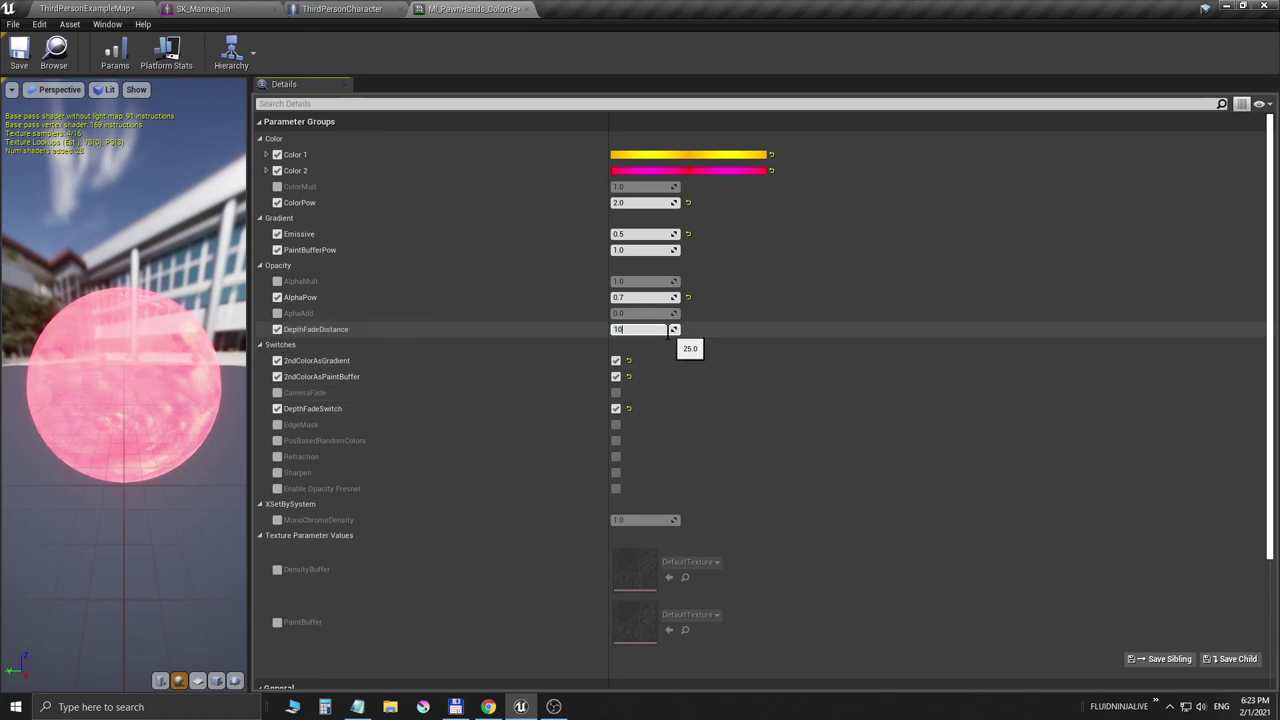
click(20, 55)
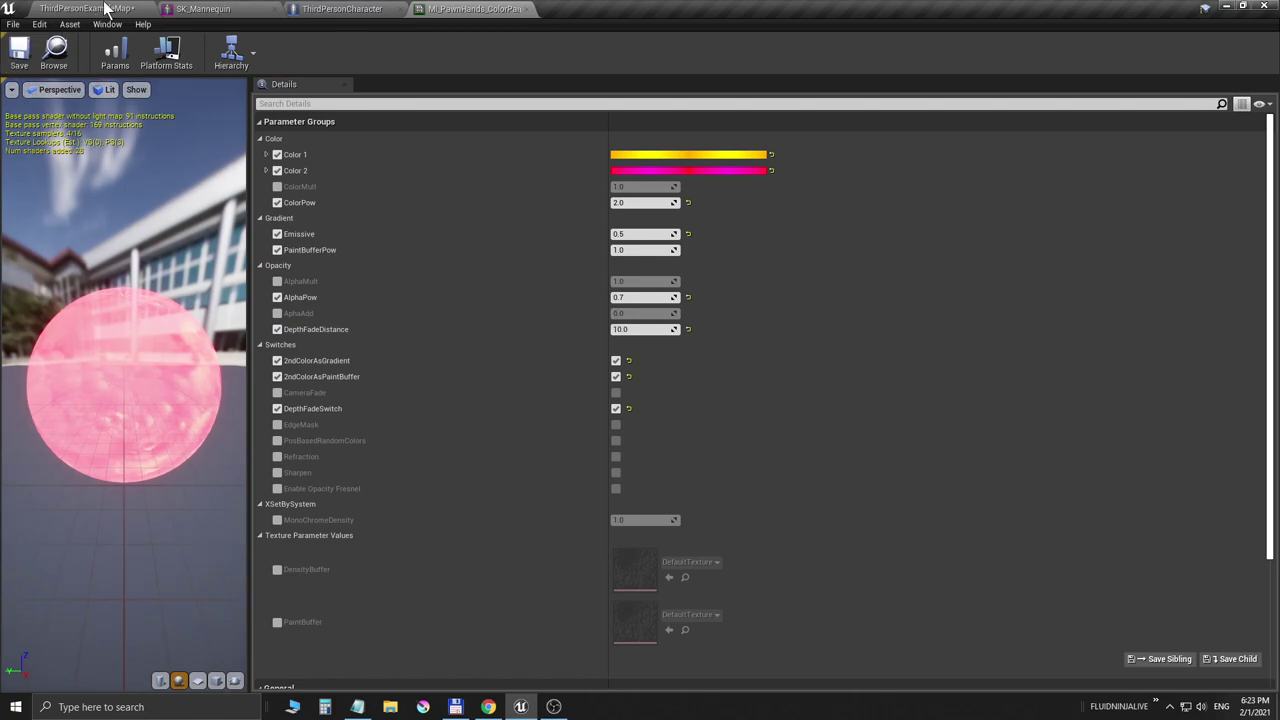
Return to the ThirdPersonExampleMap level and save all modified levels and assets.
click(105, 8)
click(13, 23)
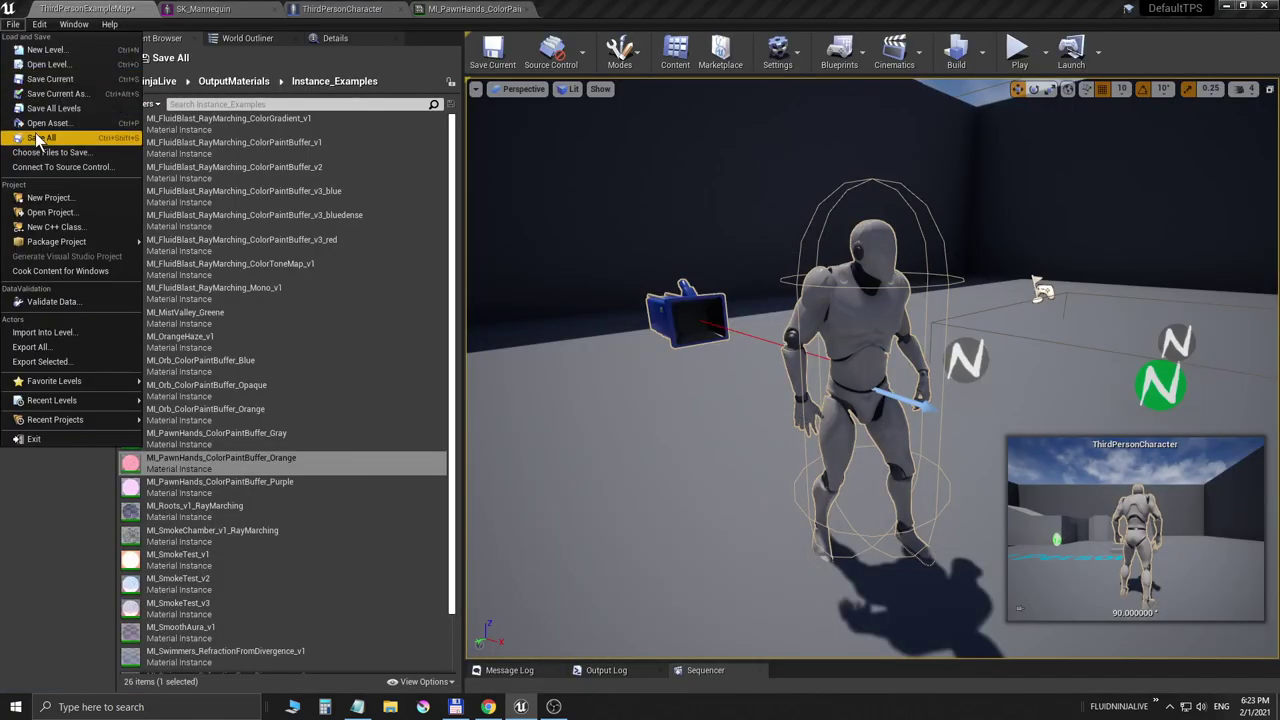
click(37, 138)
Play-test the level with depth fade enabled, running and jumping to check how the flames blend with the head.
key(alt+p)
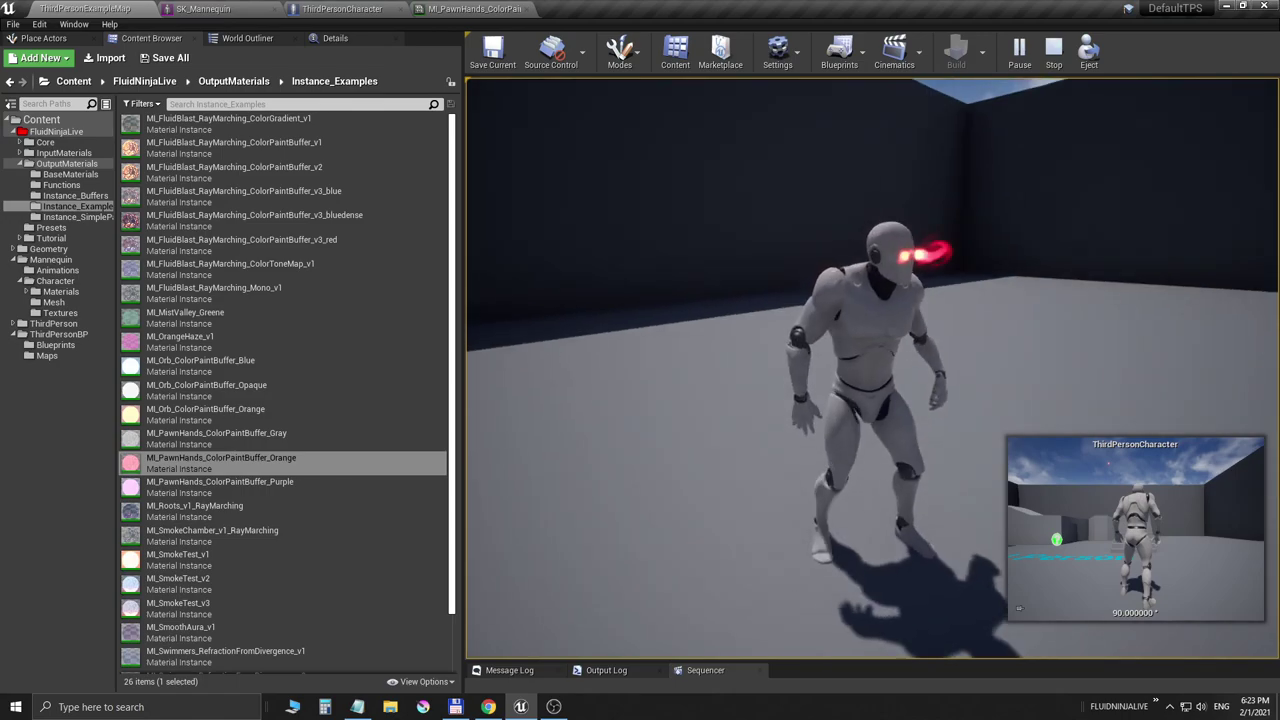
key(space)
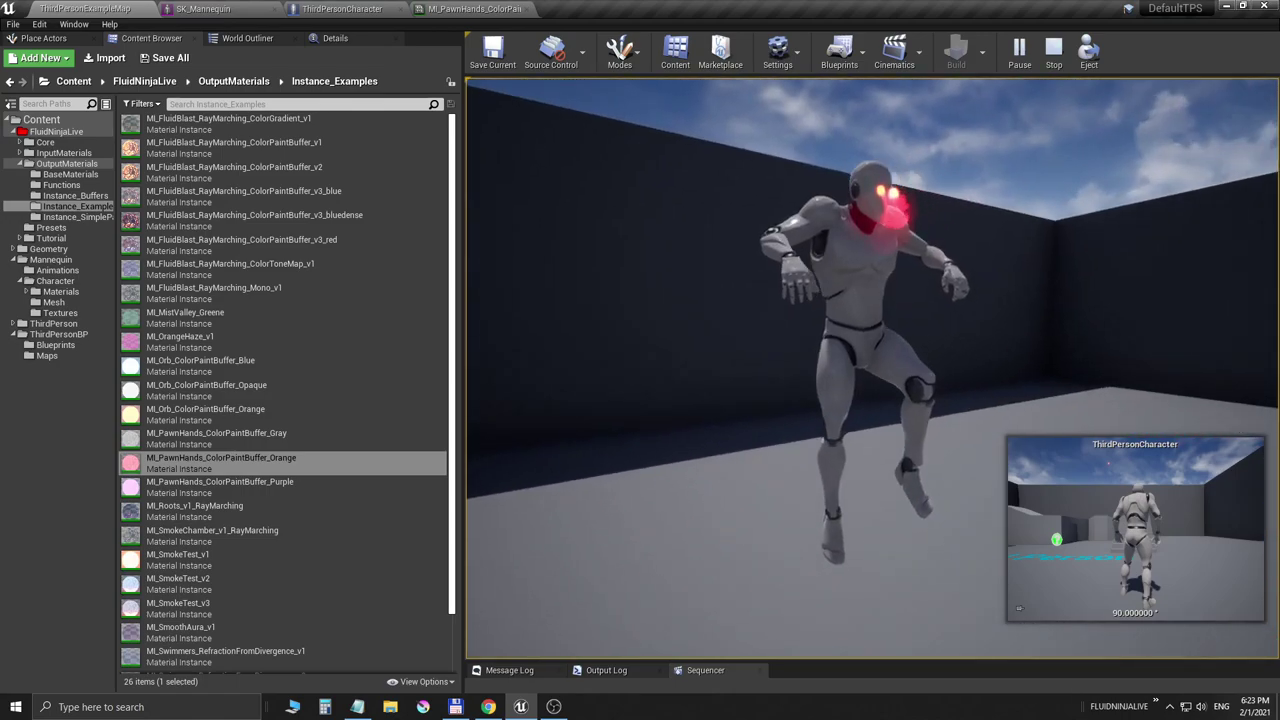
key(w)
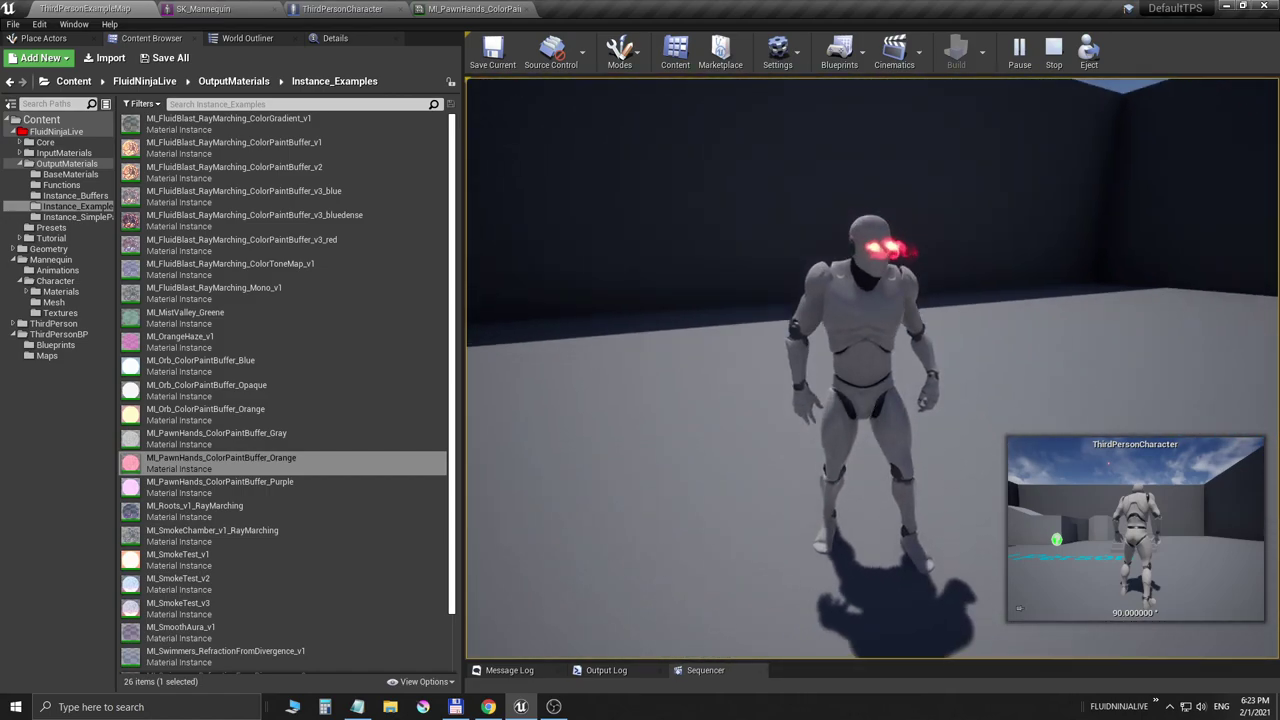
key(space)
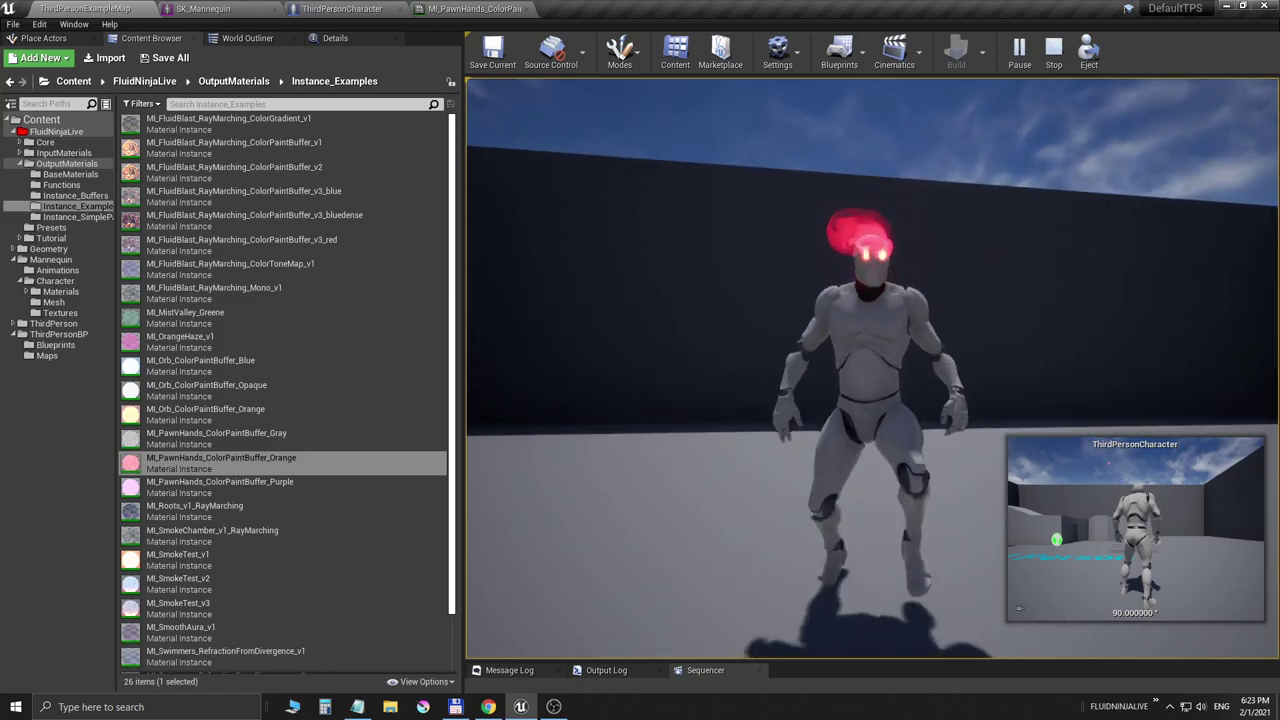
Make the character jump repeatedly, examine the flaming eyes from the front and side, and end the play session.
key(space)
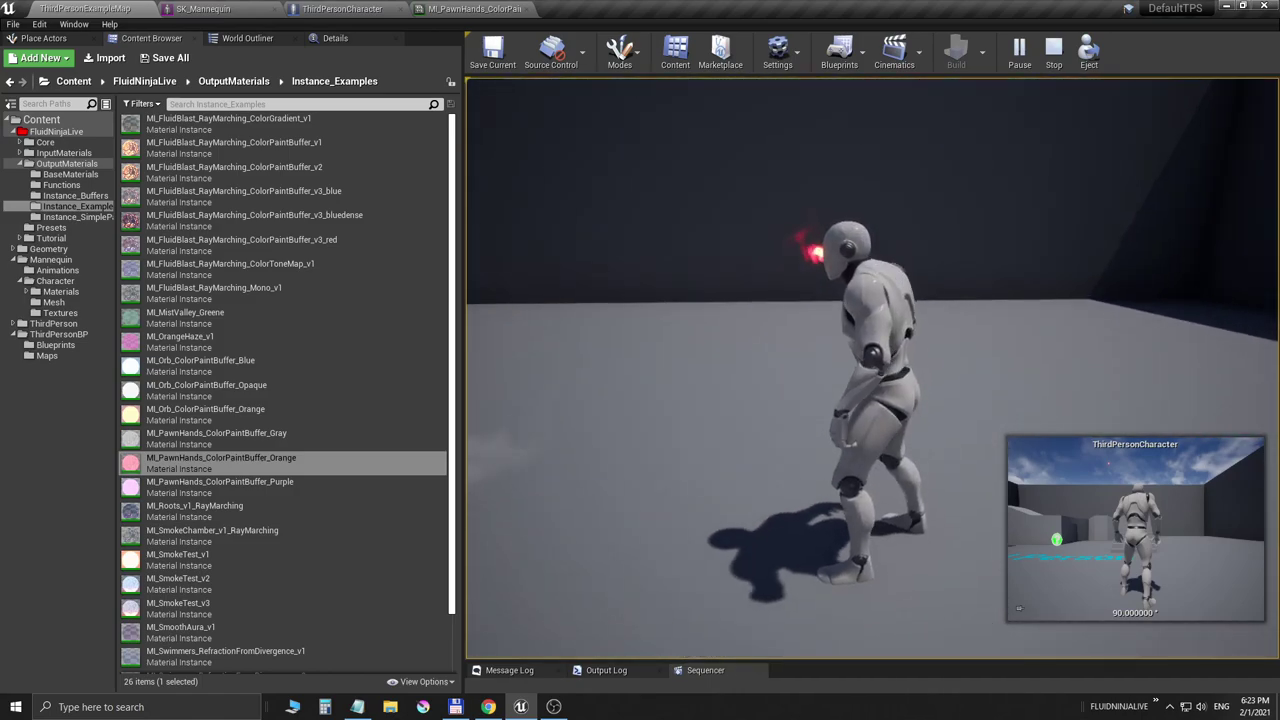
key(space)
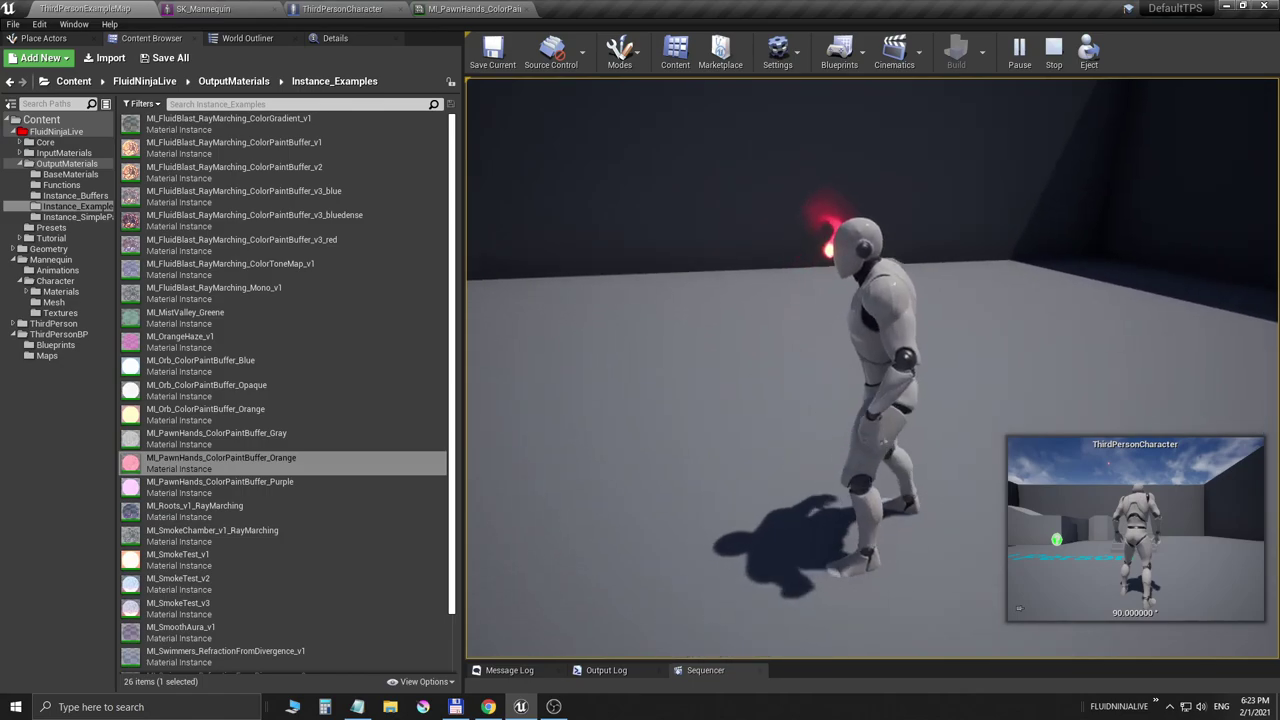
key(space)
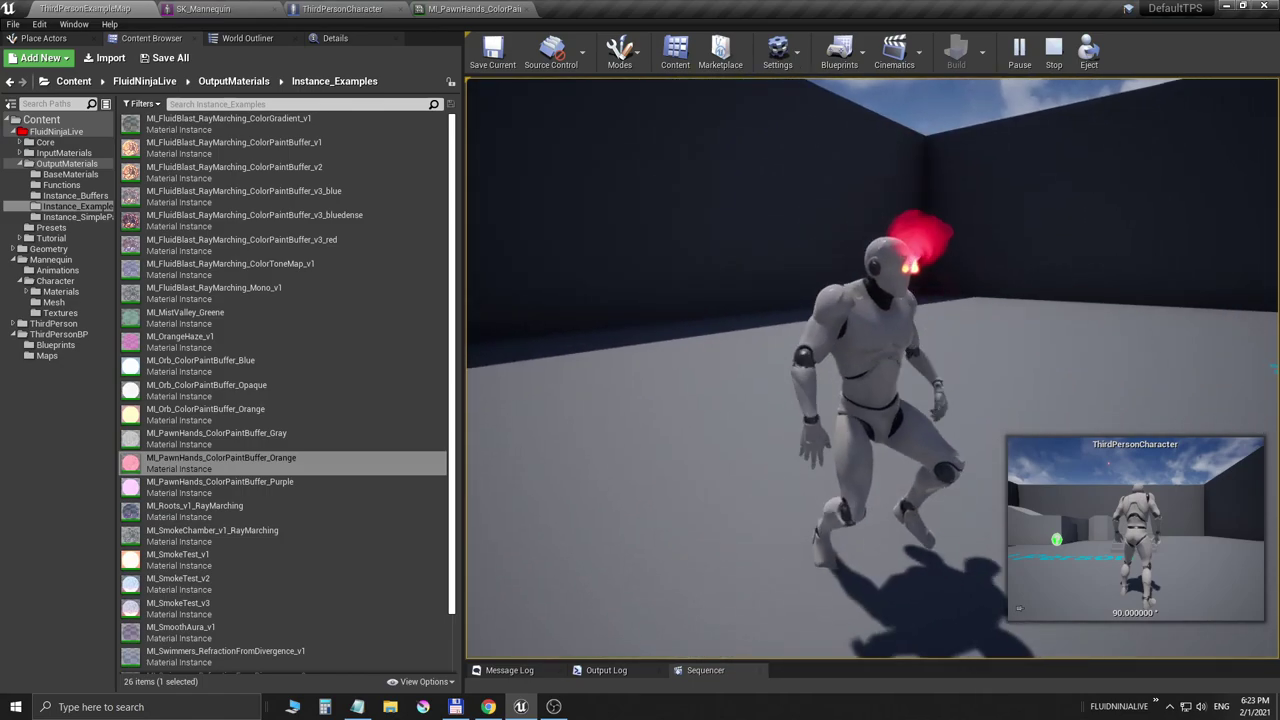
key(space)
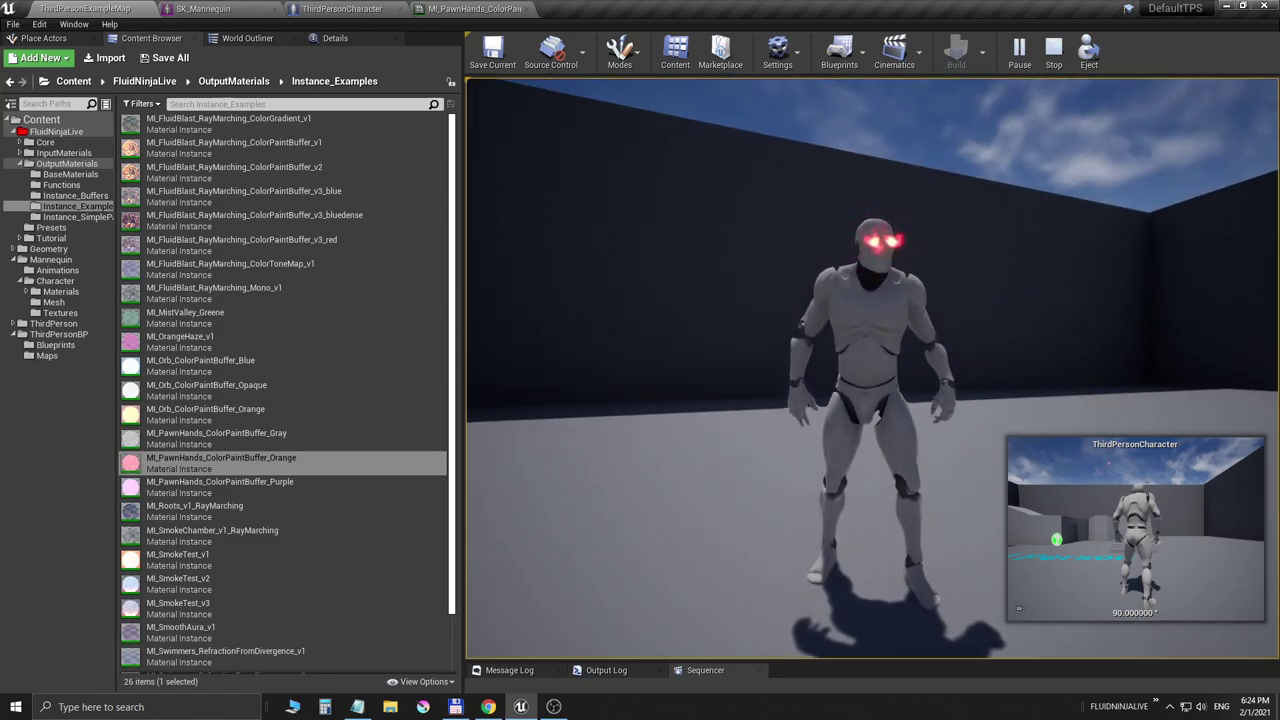
key(shift+F1)
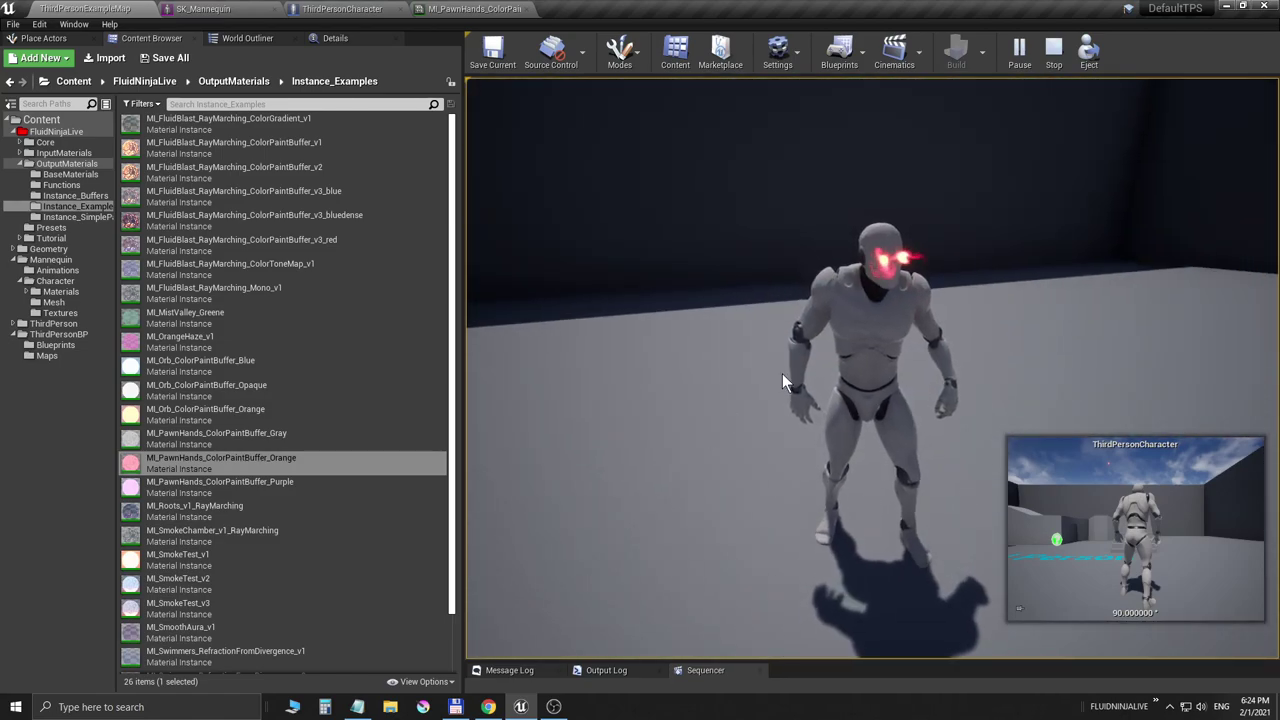
key(Escape)
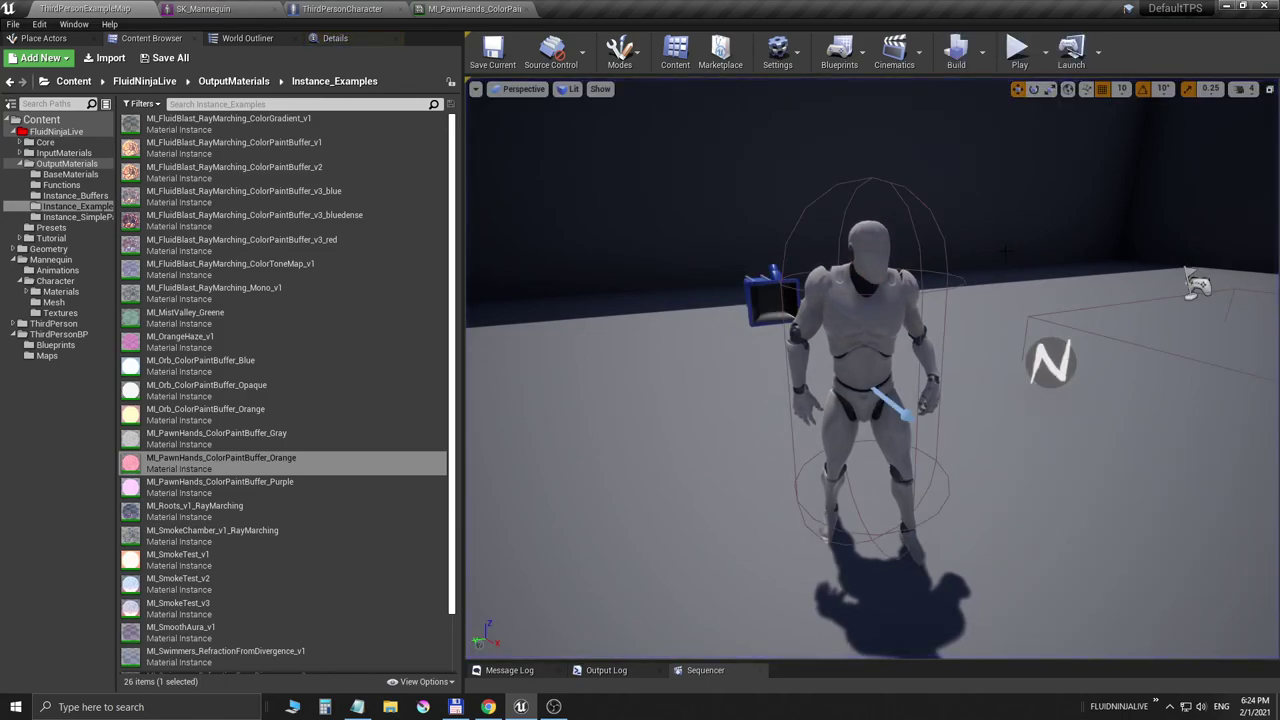
Review the TraceMesh component and event graph in the ThirdPersonCharacter blueprint, and return to the ThirdPersonExampleMap level.
click(370, 9)
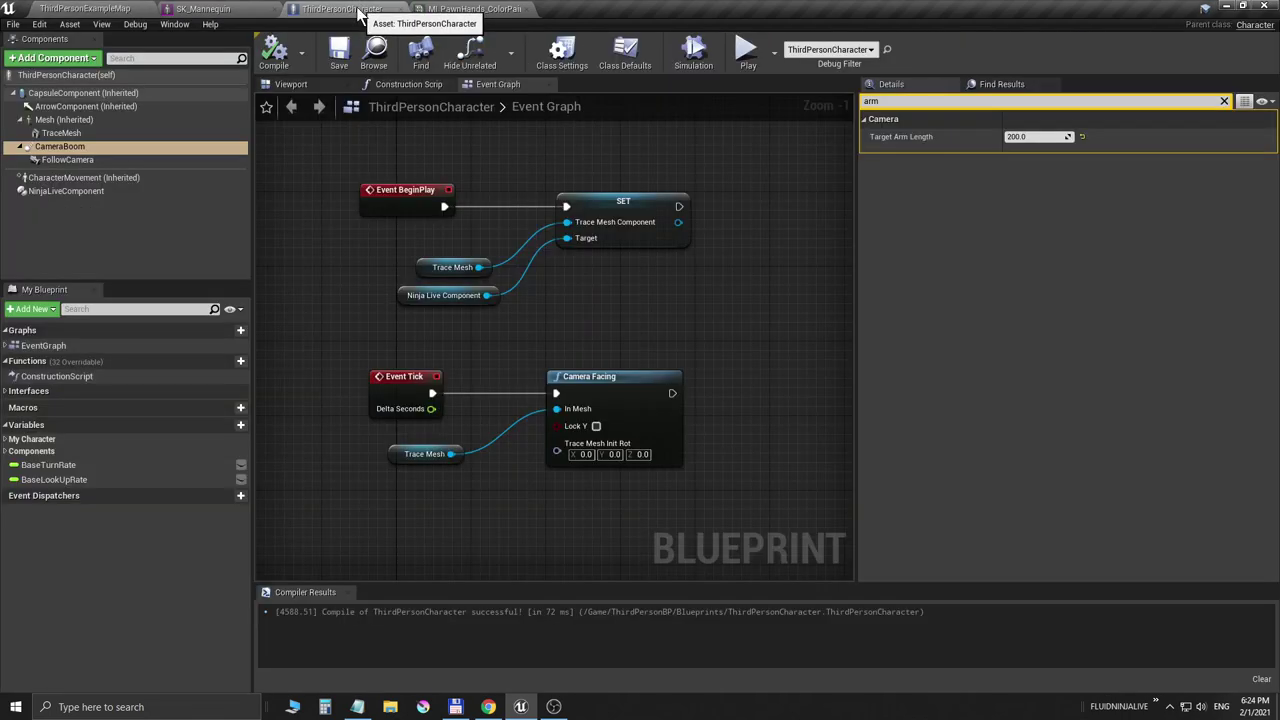
click(95, 133)
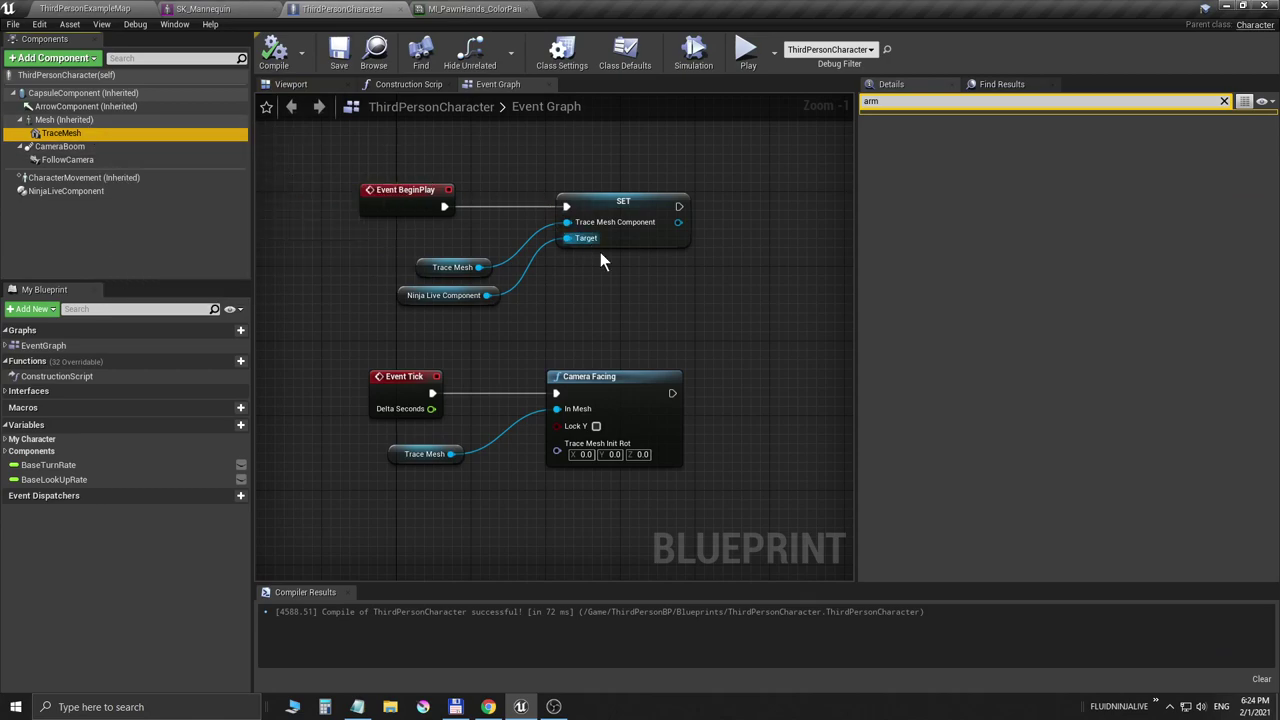
click(100, 10)
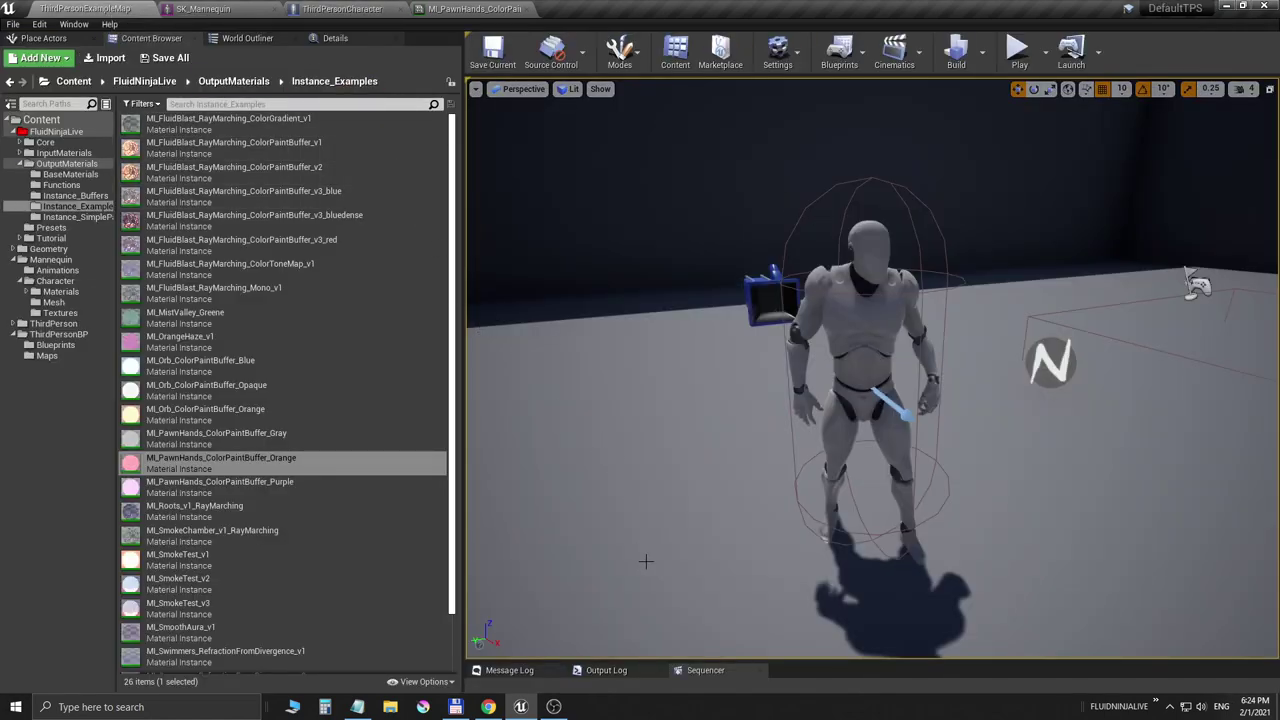
Switch to the plan4.txt notes in Notepad, highlight the "Multiple sim container in a character" line, and return to the Unreal level editor.
mouse_move(556, 708)
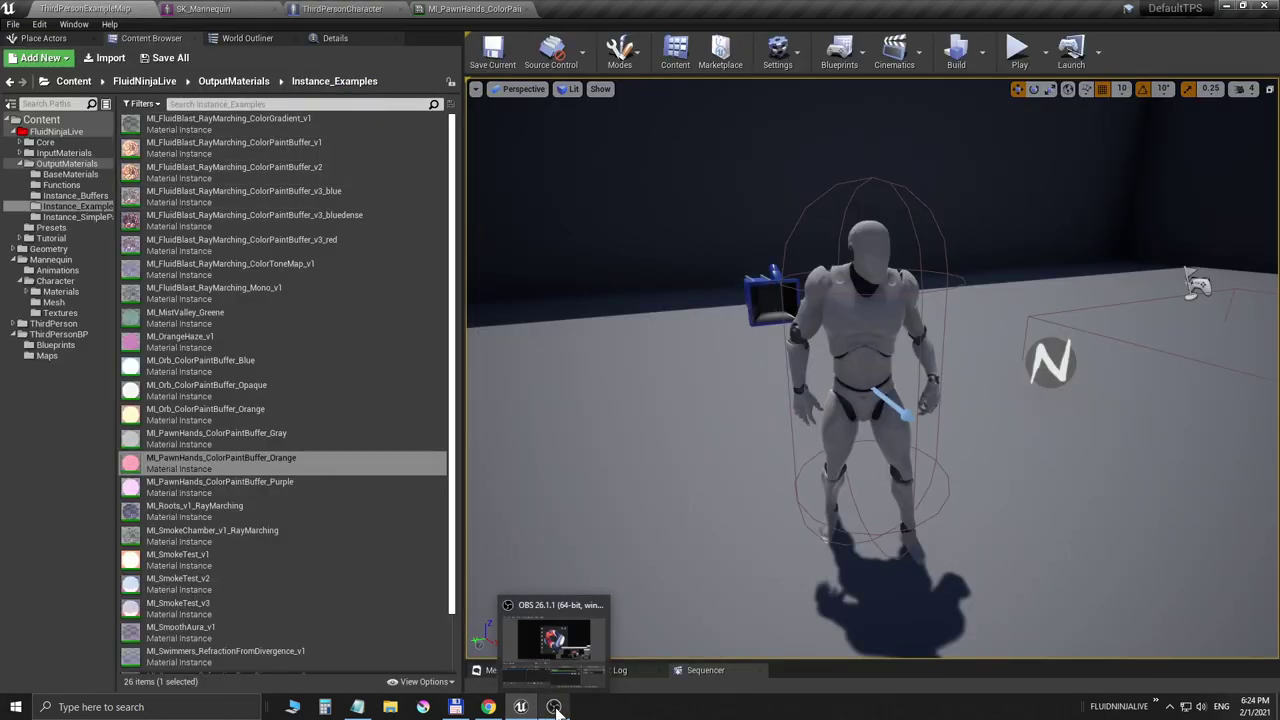
click(357, 707)
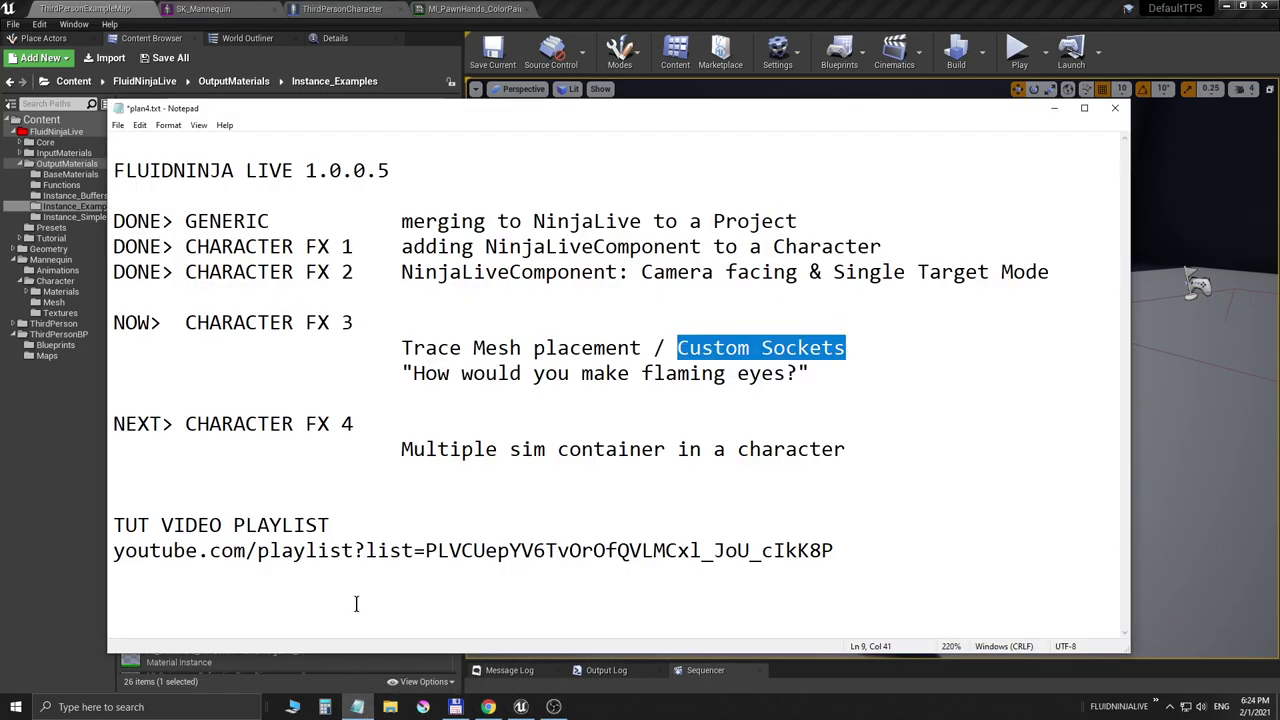
drag(399, 451, 847, 447)
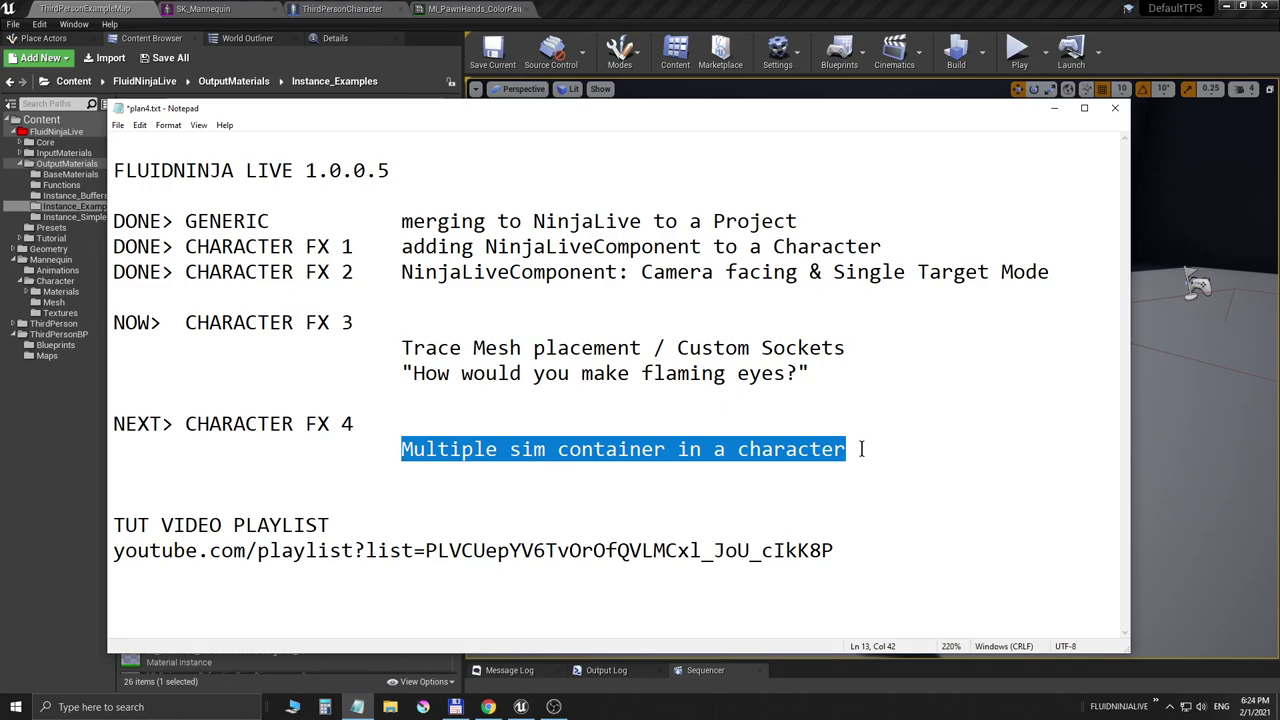
click(734, 16)
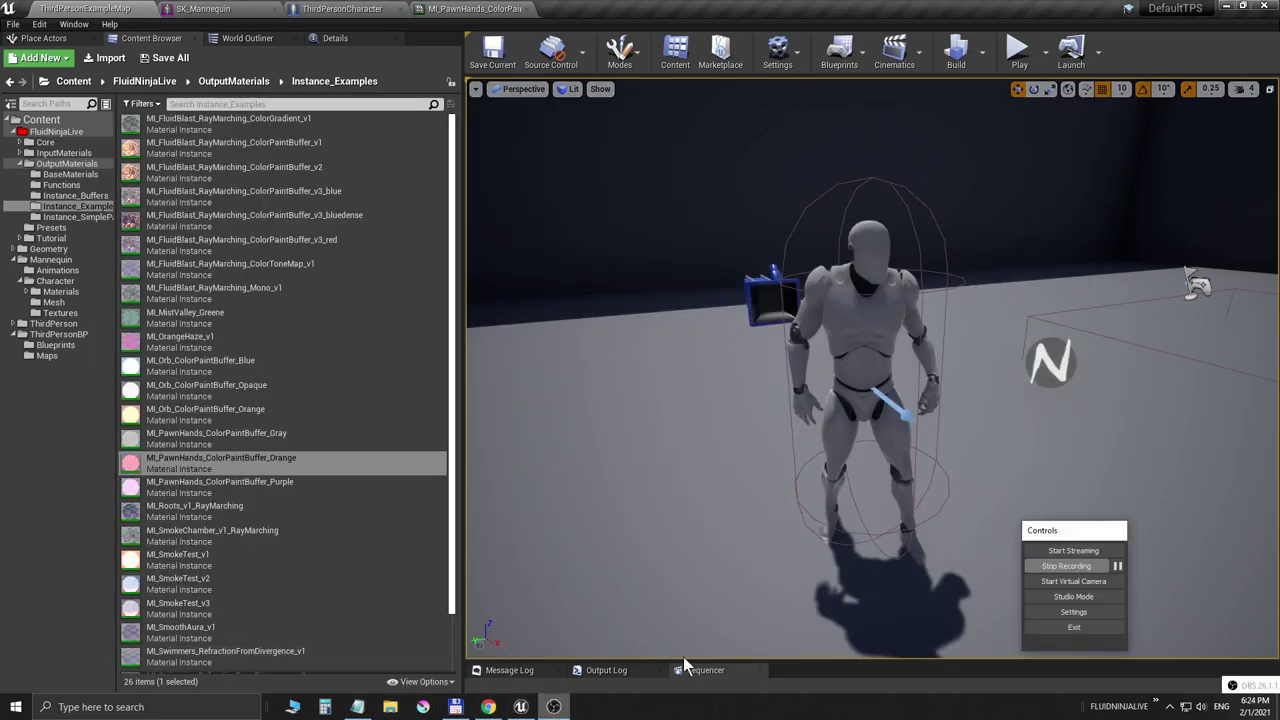